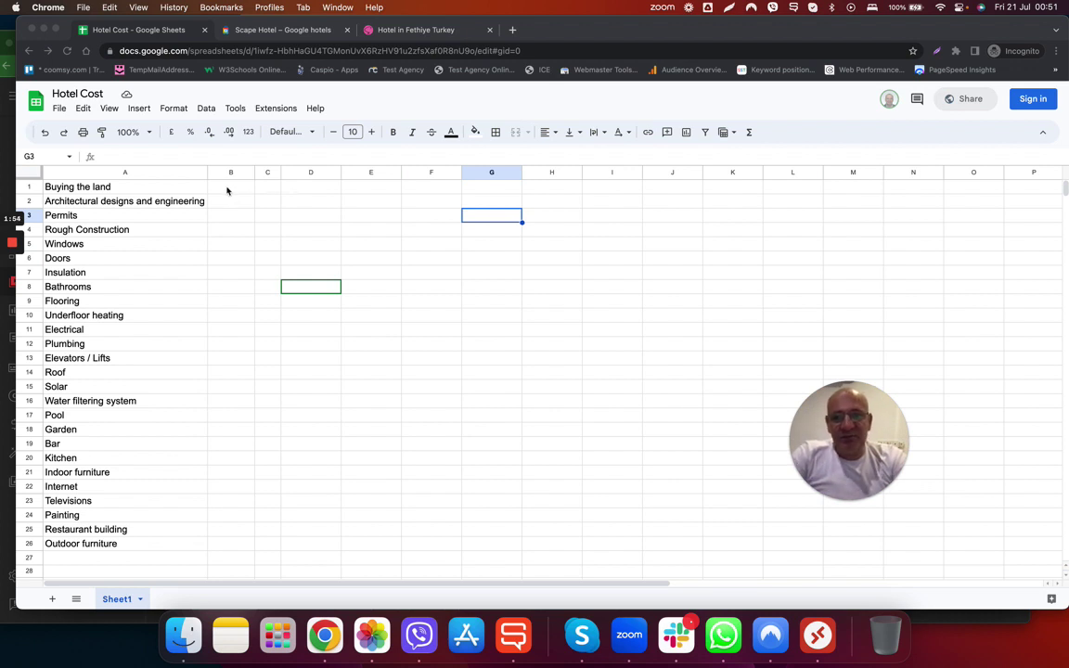
{"action": "left_click", "coordinate": [239, 188]}
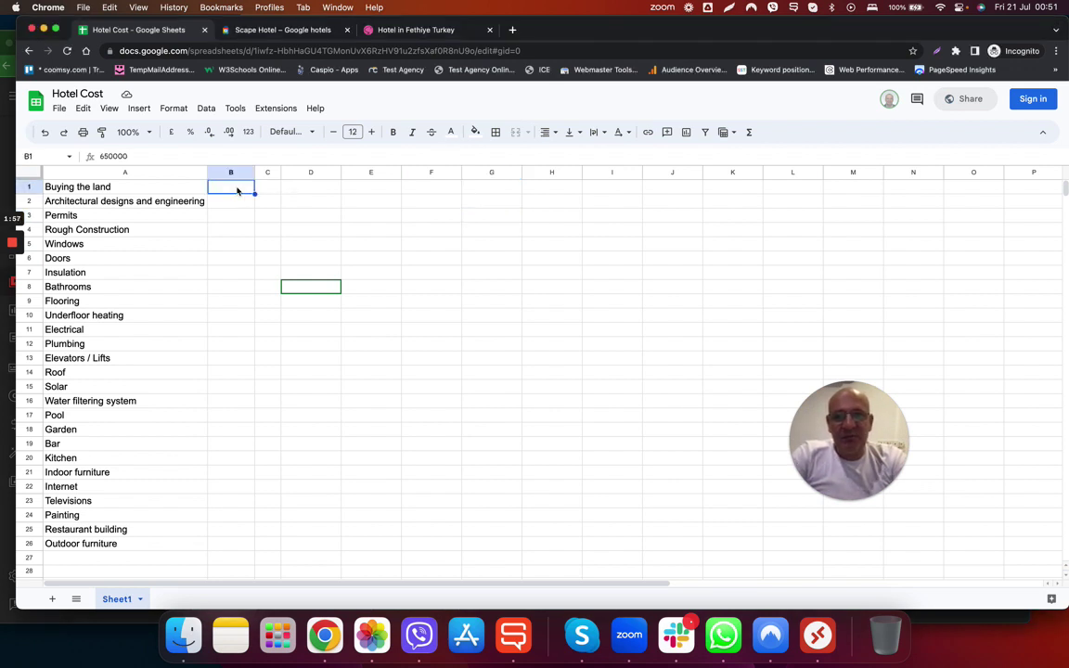
{"action": "left_click", "coordinate": [270, 188]}
{"action": "left_click", "coordinate": [242, 192]}
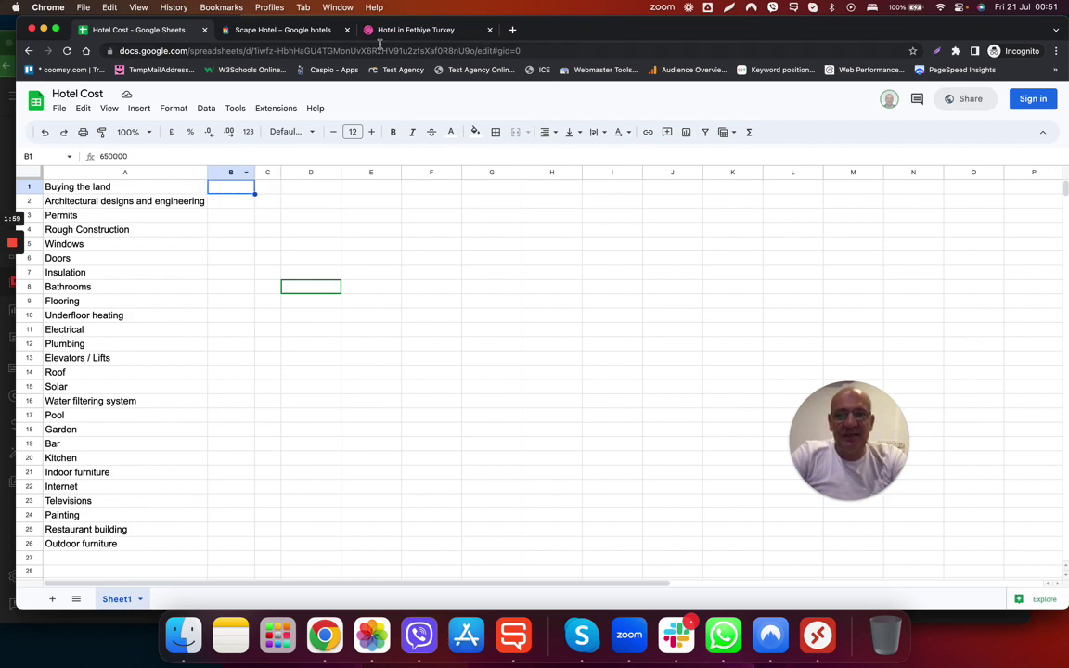
Switch to the Scape Hotel photo gallery and view the aerial evening photo of the hotel buildings at full size.
{"action": "left_click", "coordinate": [283, 30]}
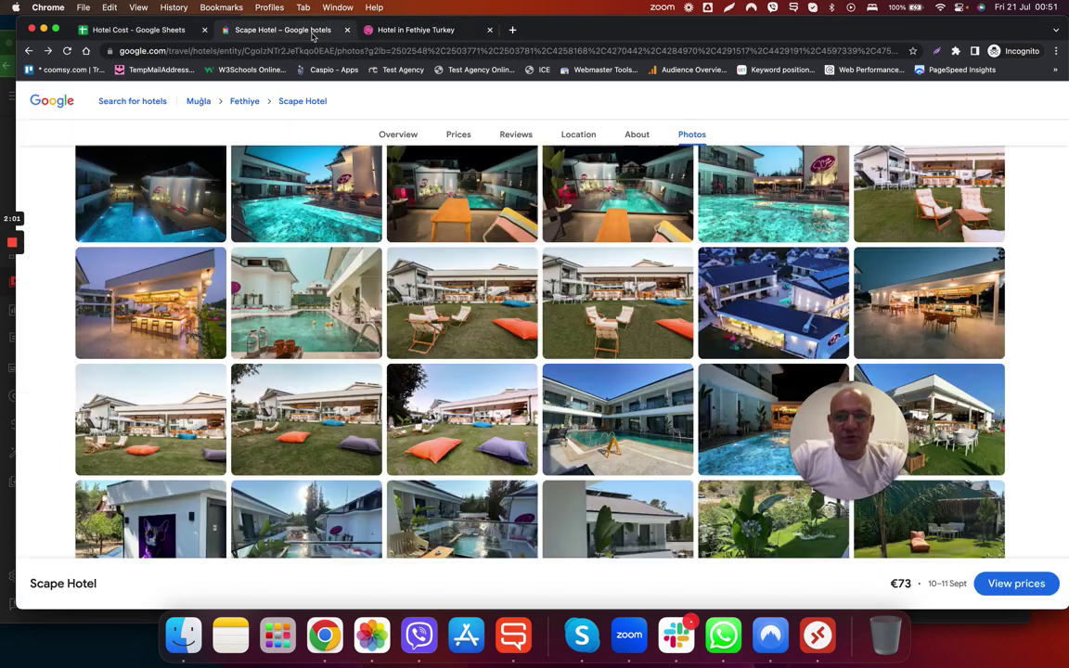
{"action": "left_click_drag", "start_coordinate": [885, 406], "coordinate": [922, 104]}
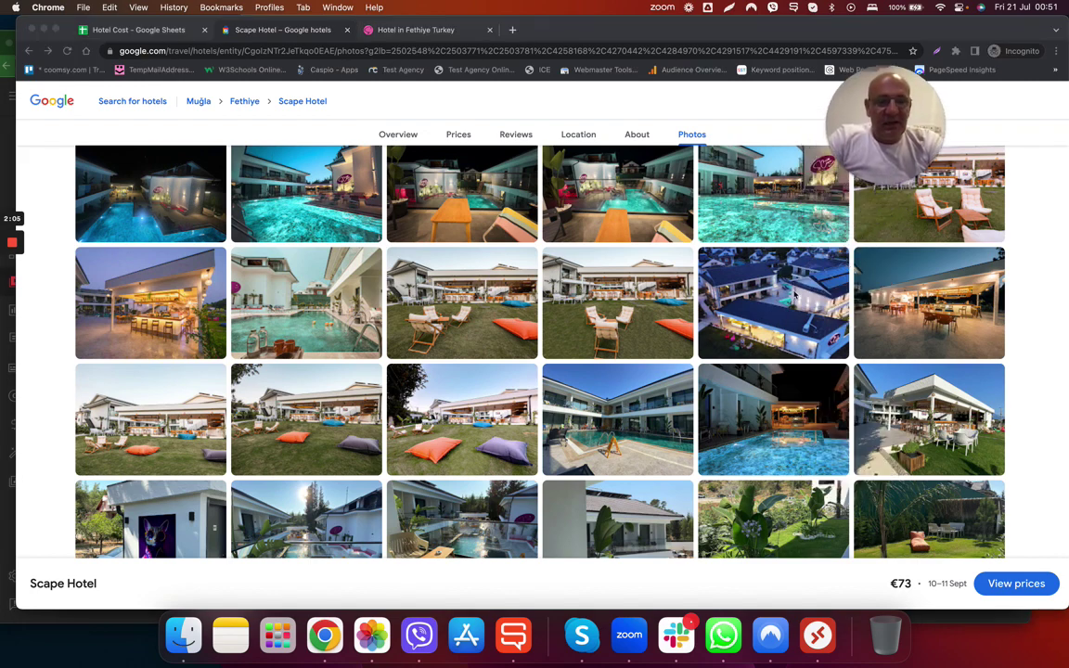
{"action": "left_click", "coordinate": [786, 312]}
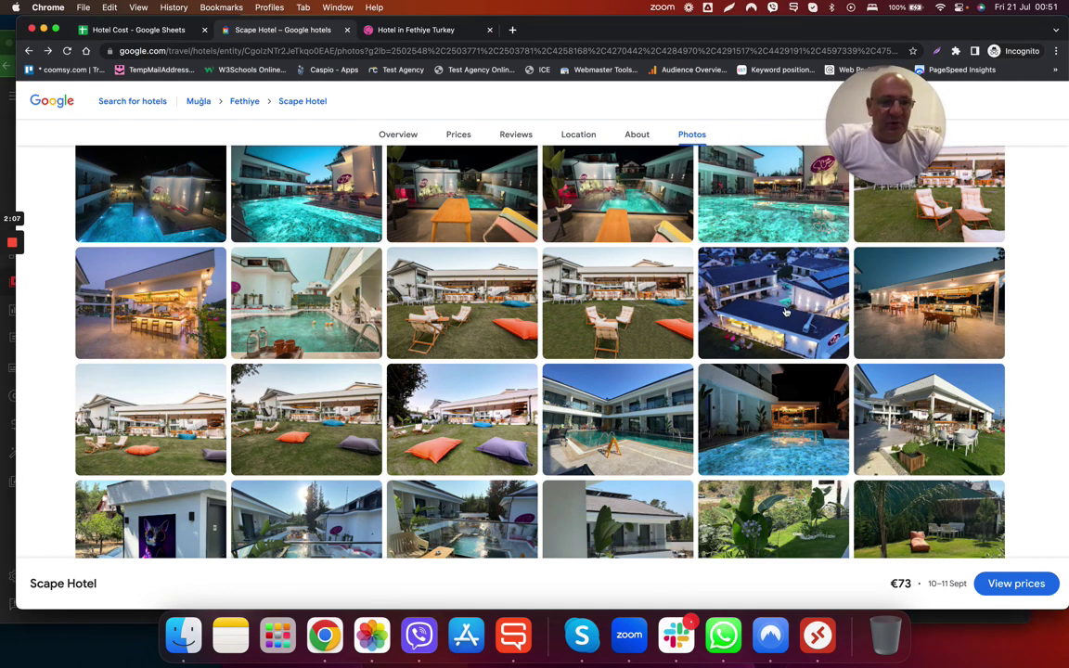
{"action": "left_click", "coordinate": [786, 311]}
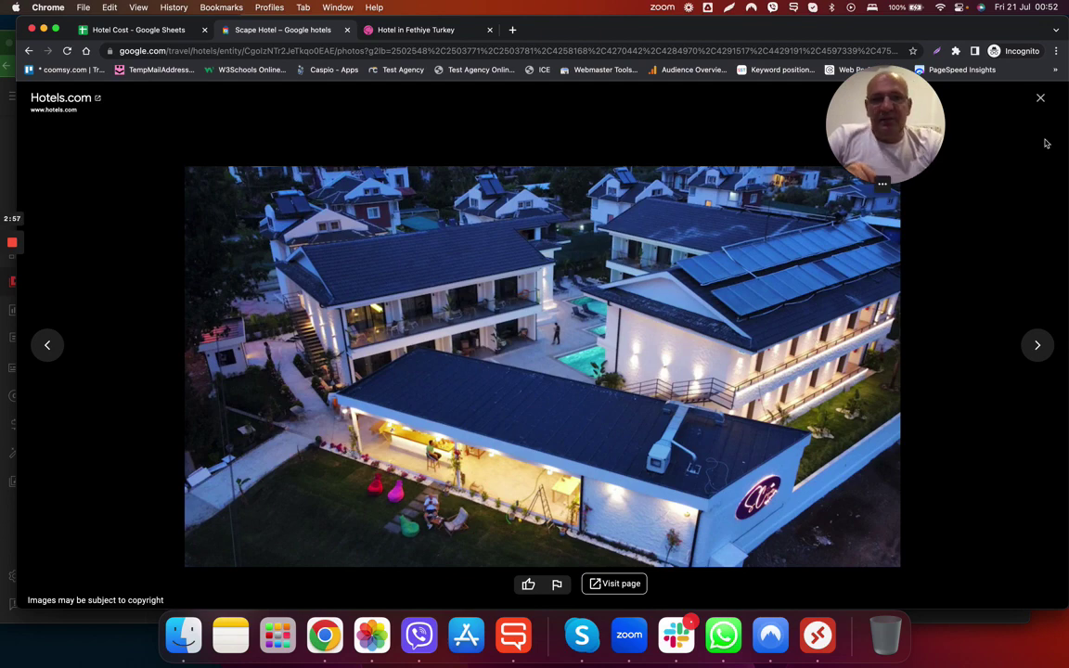
{"action": "left_click", "coordinate": [1042, 98]}
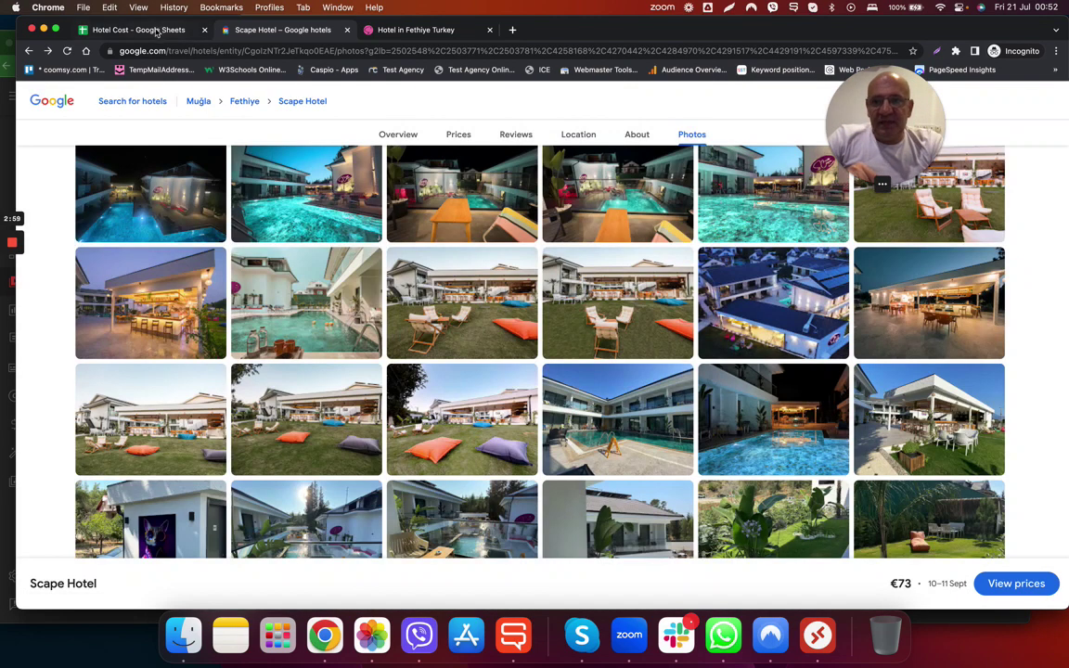
Return to the Hotel Cost sheet and set the text colour of B1:C1, the land purchase cost, to black.
{"action": "left_click", "coordinate": [141, 30]}
{"action": "left_click_drag", "start_coordinate": [230, 187], "coordinate": [264, 190]}
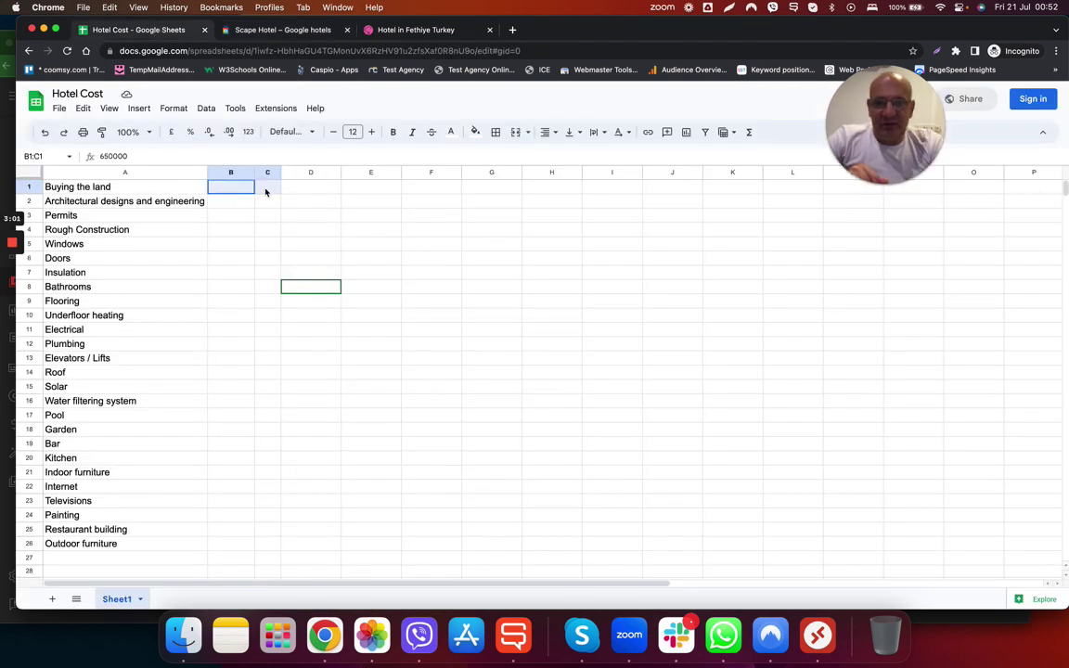
{"action": "left_click", "coordinate": [451, 131]}
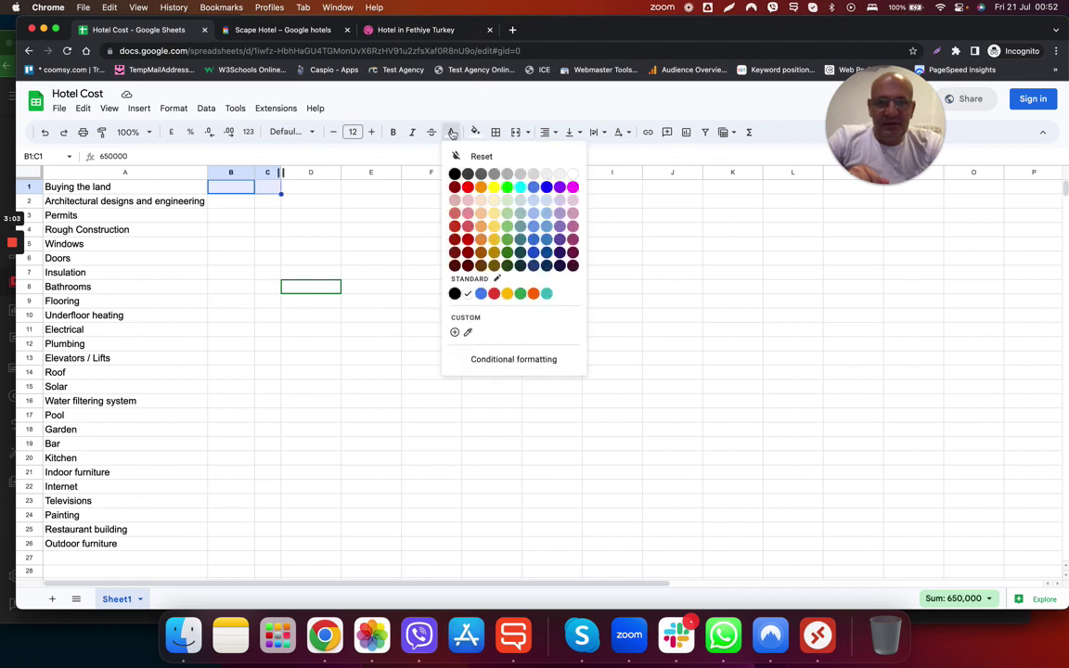
{"action": "left_click", "coordinate": [455, 173]}
{"action": "left_click", "coordinate": [357, 222]}
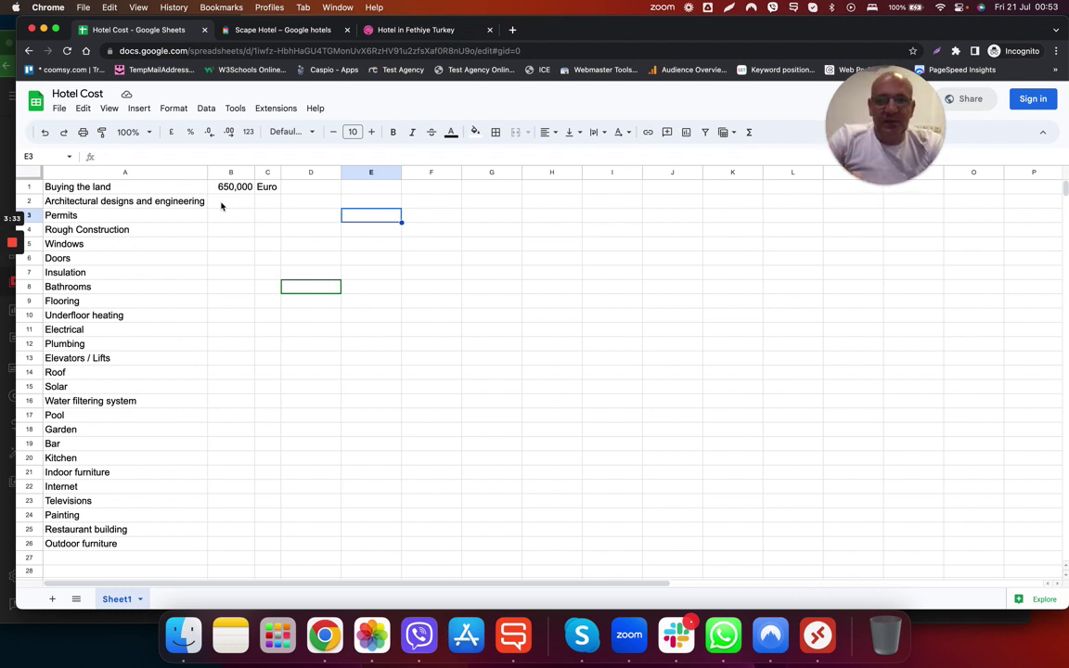
Set the text colour of B2:C2, the architectural designs and engineering cost, to black.
{"action": "left_click_drag", "start_coordinate": [222, 206], "coordinate": [260, 206]}
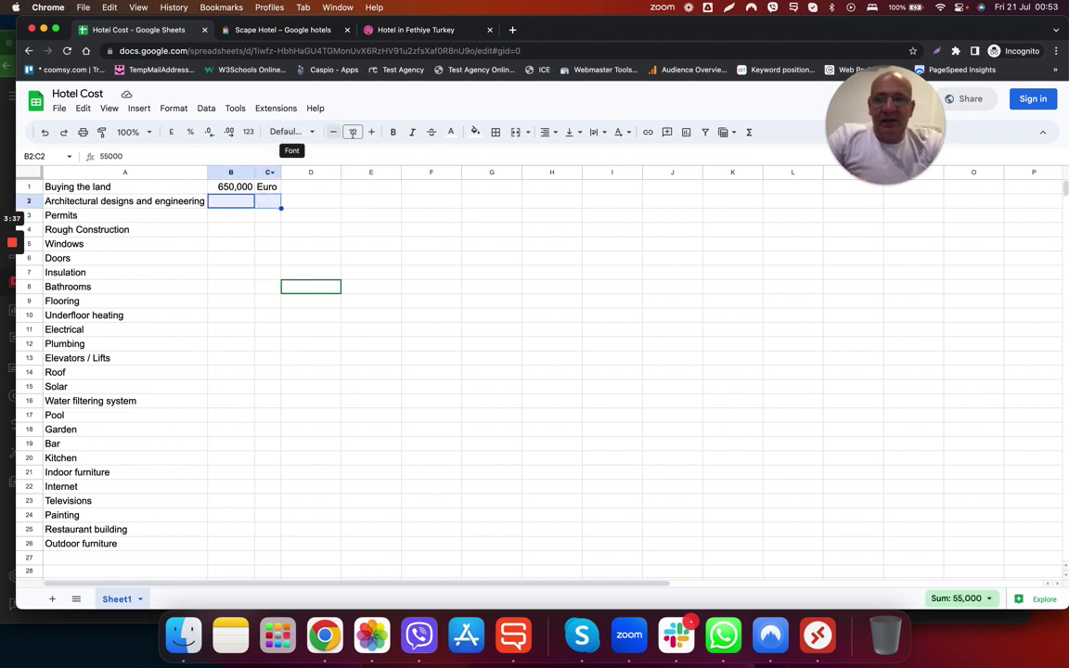
{"action": "left_click", "coordinate": [451, 133]}
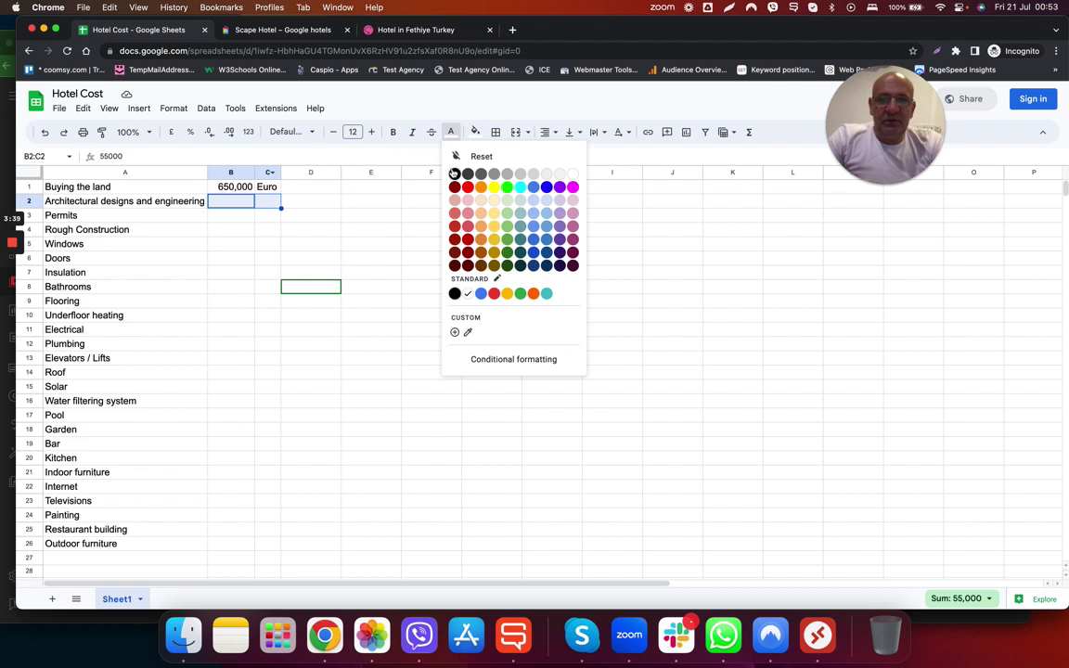
{"action": "left_click", "coordinate": [455, 174]}
{"action": "left_click", "coordinate": [340, 220]}
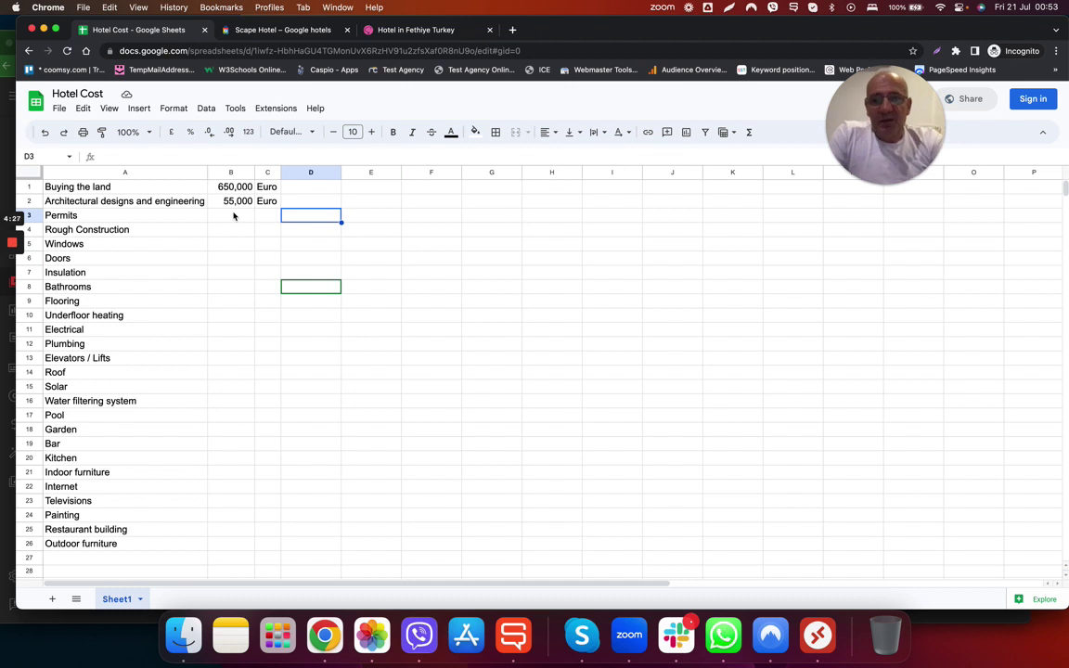
Set the text colour of B3:C3, the permits cost, to black.
{"action": "left_click_drag", "start_coordinate": [233, 215], "coordinate": [265, 215]}
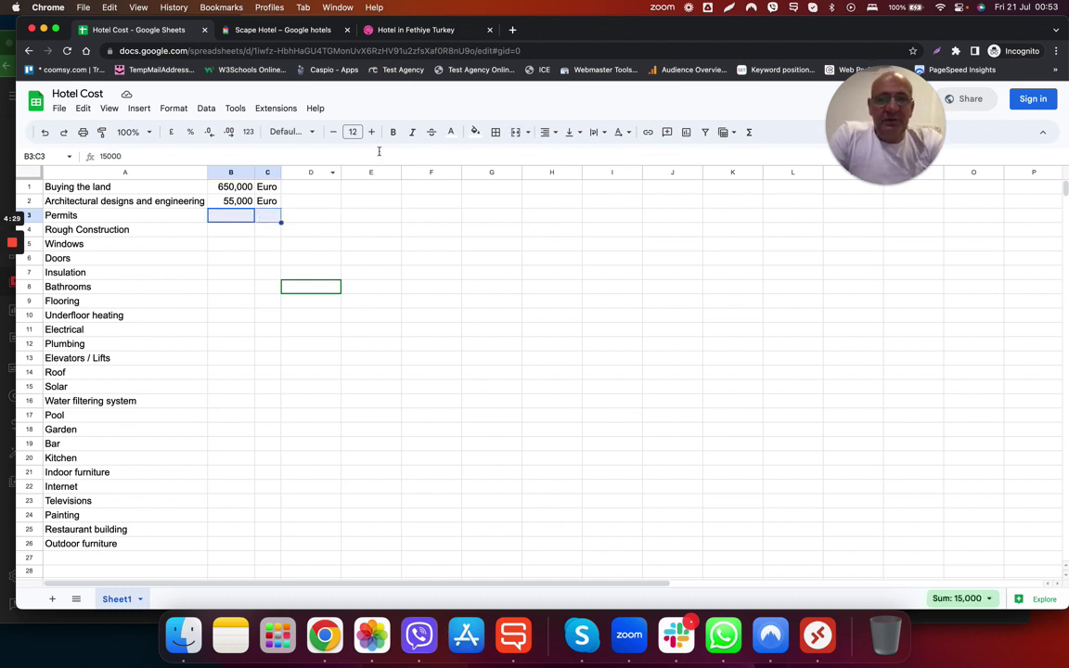
{"action": "left_click", "coordinate": [451, 133]}
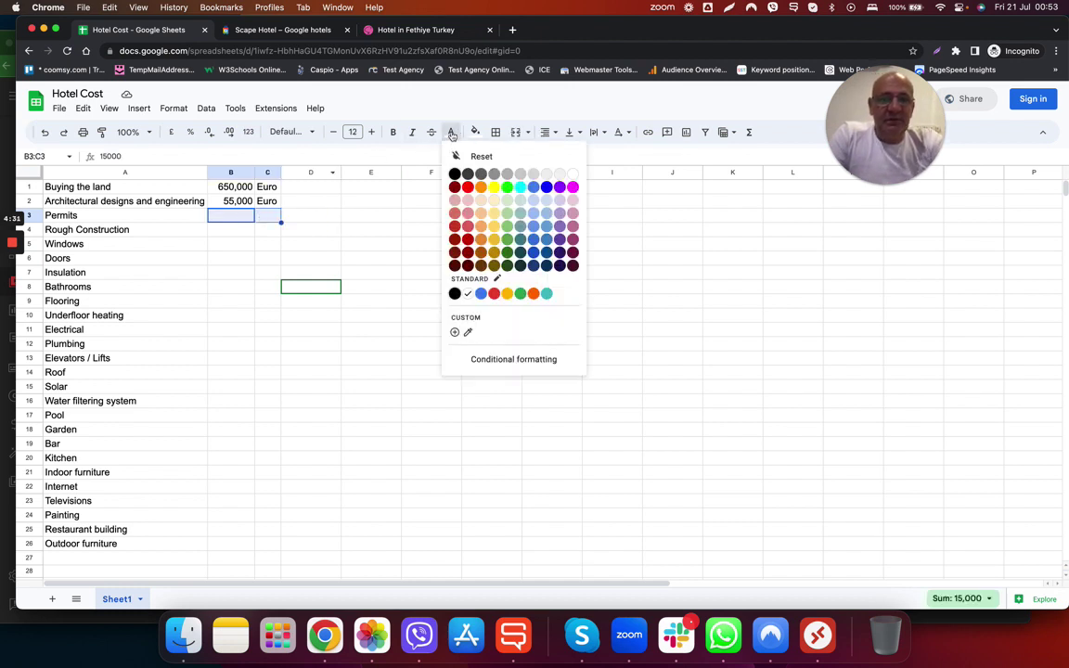
{"action": "left_click", "coordinate": [454, 173]}
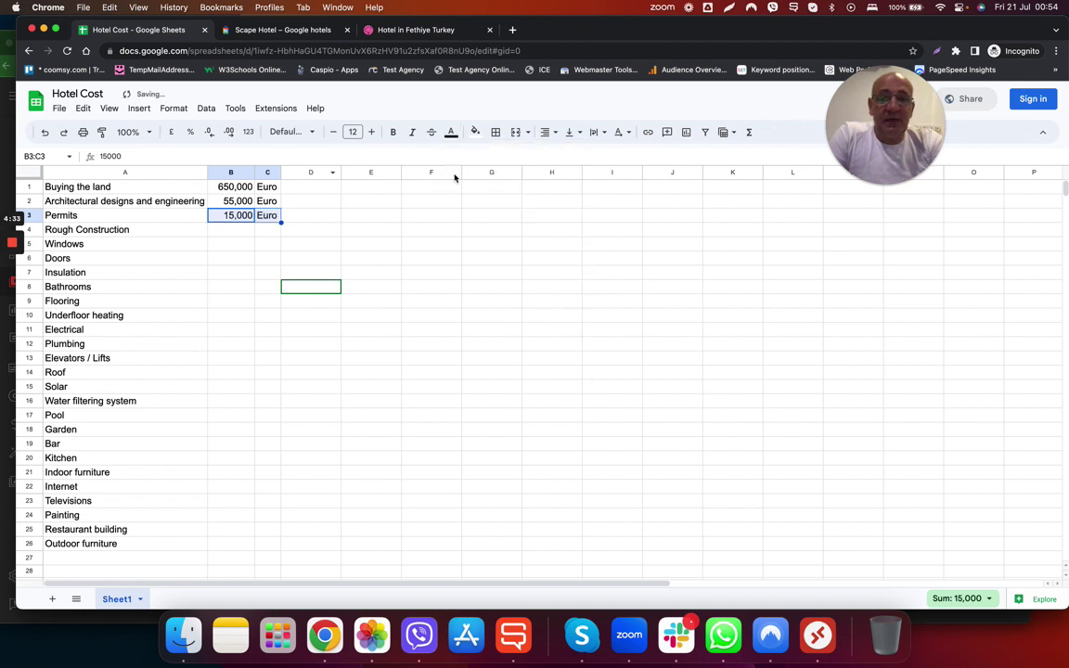
Set the text colour of B4:C4, the rough construction cost, to black.
{"action": "left_click", "coordinate": [237, 232]}
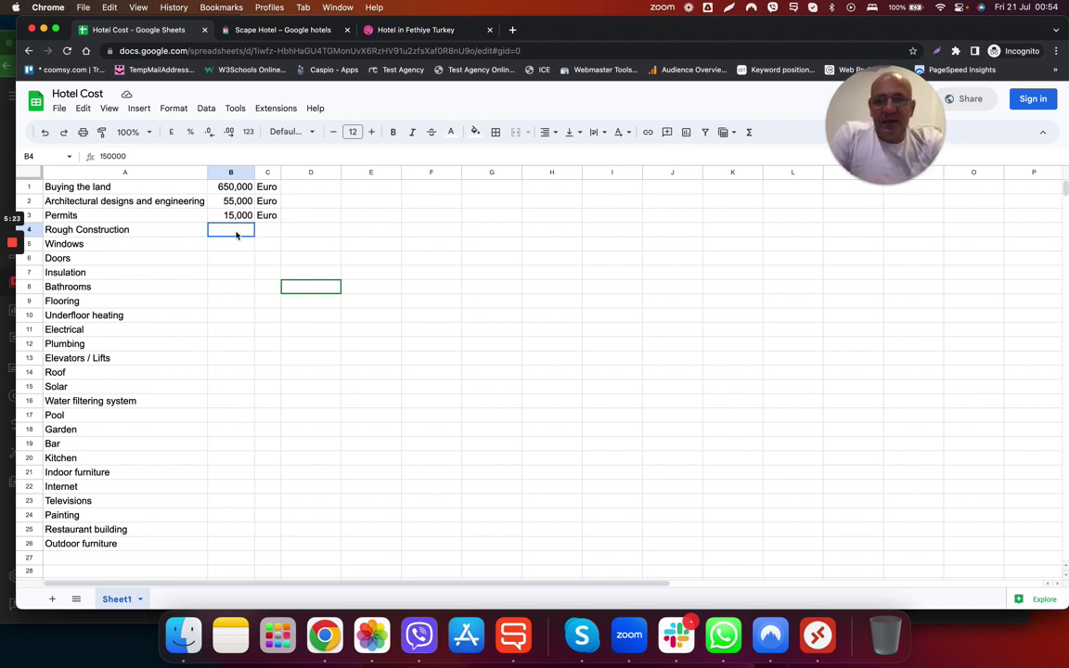
{"action": "left_click_drag", "start_coordinate": [238, 234], "coordinate": [266, 237]}
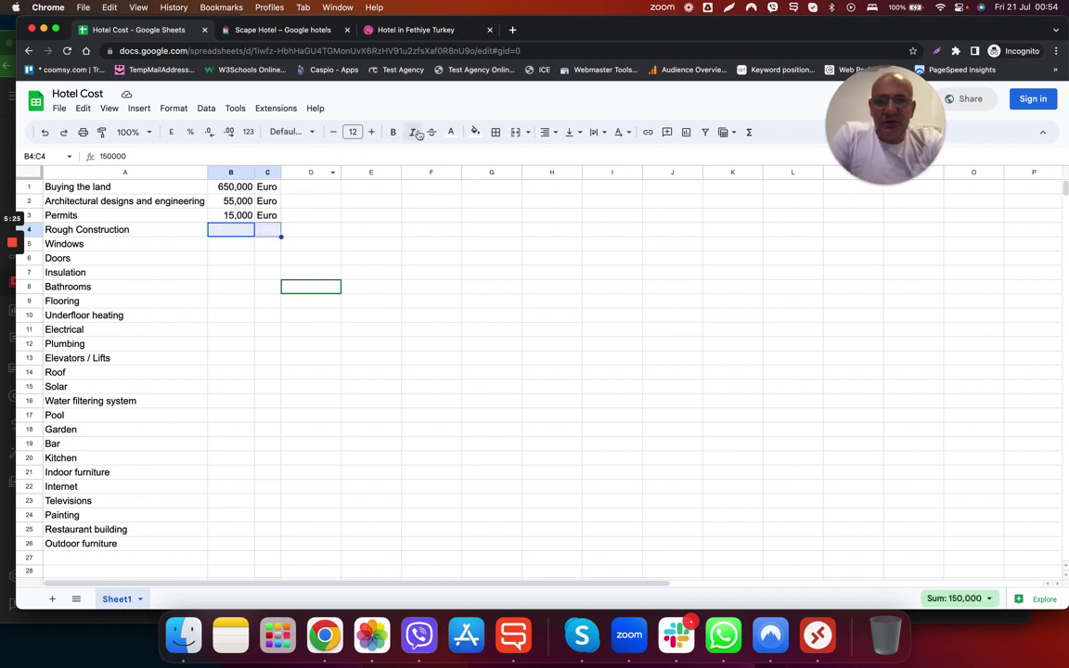
{"action": "left_click", "coordinate": [449, 133]}
{"action": "left_click", "coordinate": [452, 181]}
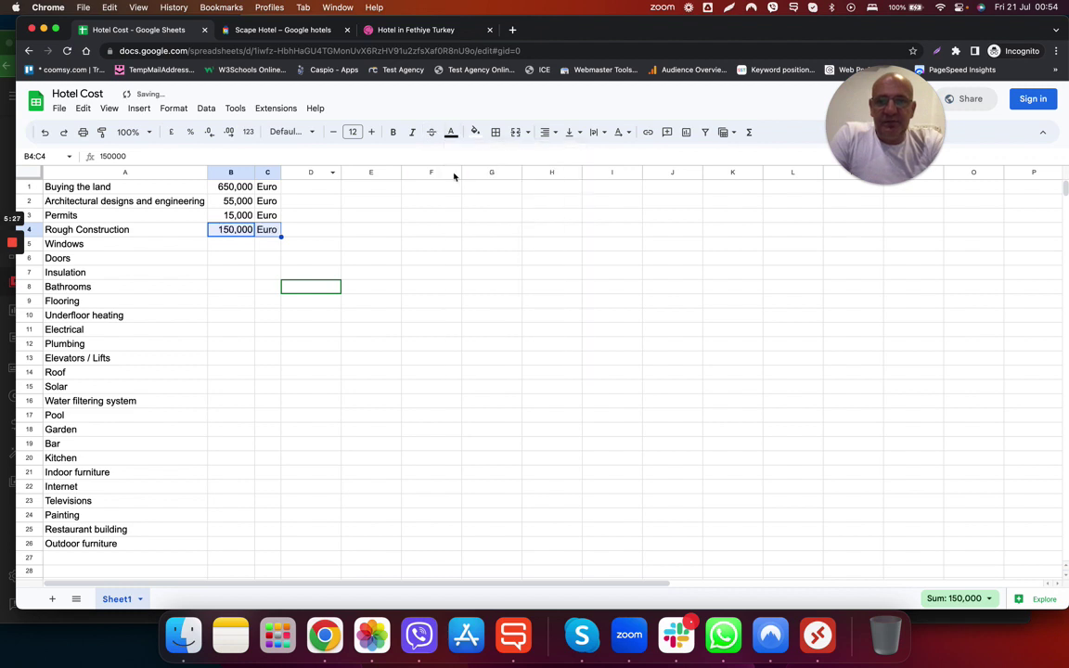
Examine the windows in the Scape Hotel exterior photos, viewing the poolside photo and the balcony photo at full size.
{"action": "left_click", "coordinate": [238, 245]}
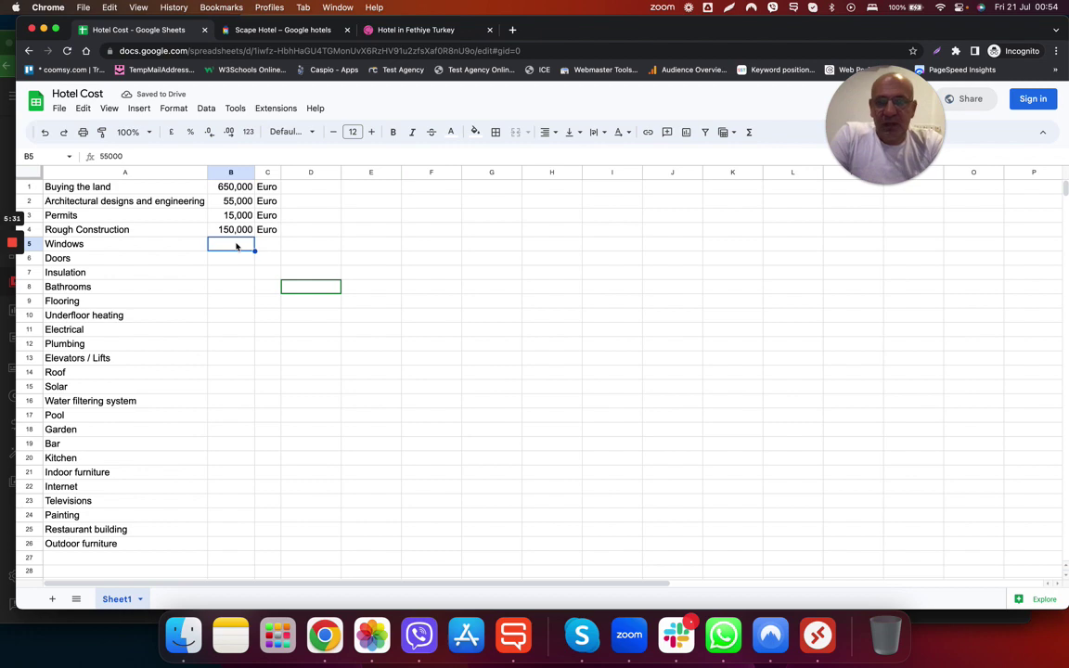
{"action": "left_click", "coordinate": [304, 35]}
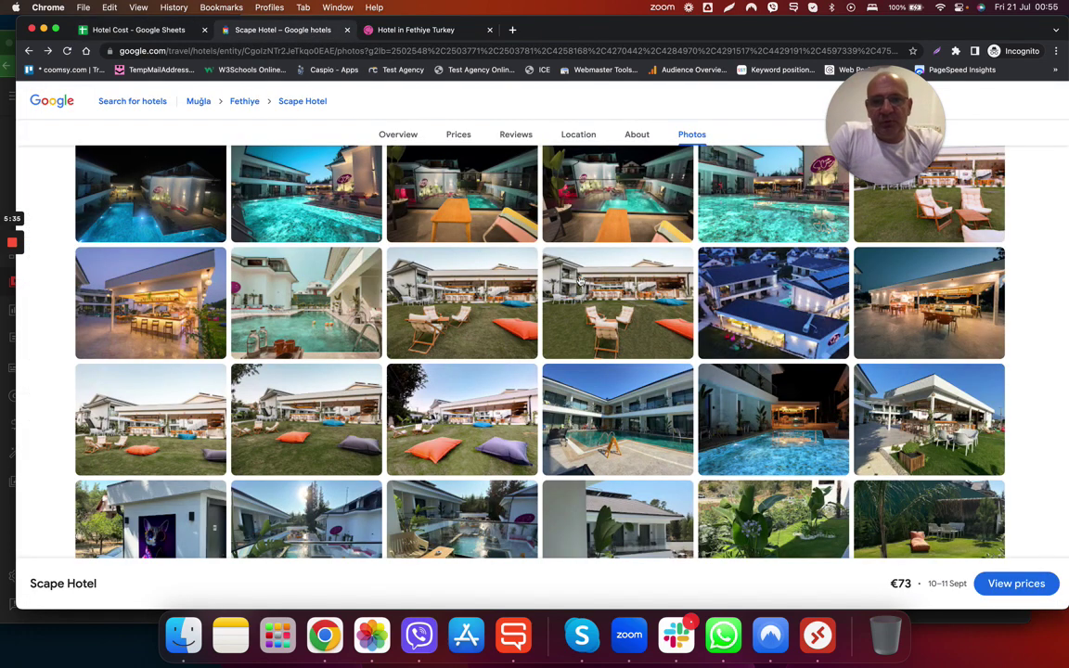
{"action": "scroll", "coordinate": [615, 405], "scroll_direction": "down", "scroll_amount": 2}
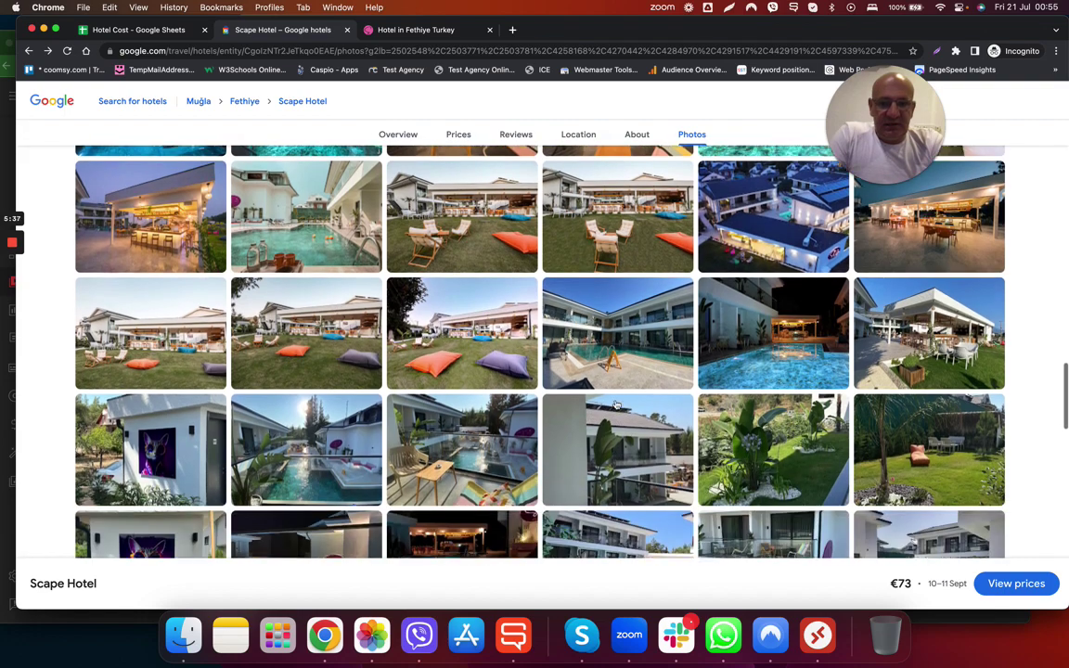
{"action": "scroll", "coordinate": [616, 404], "scroll_direction": "down", "scroll_amount": 3}
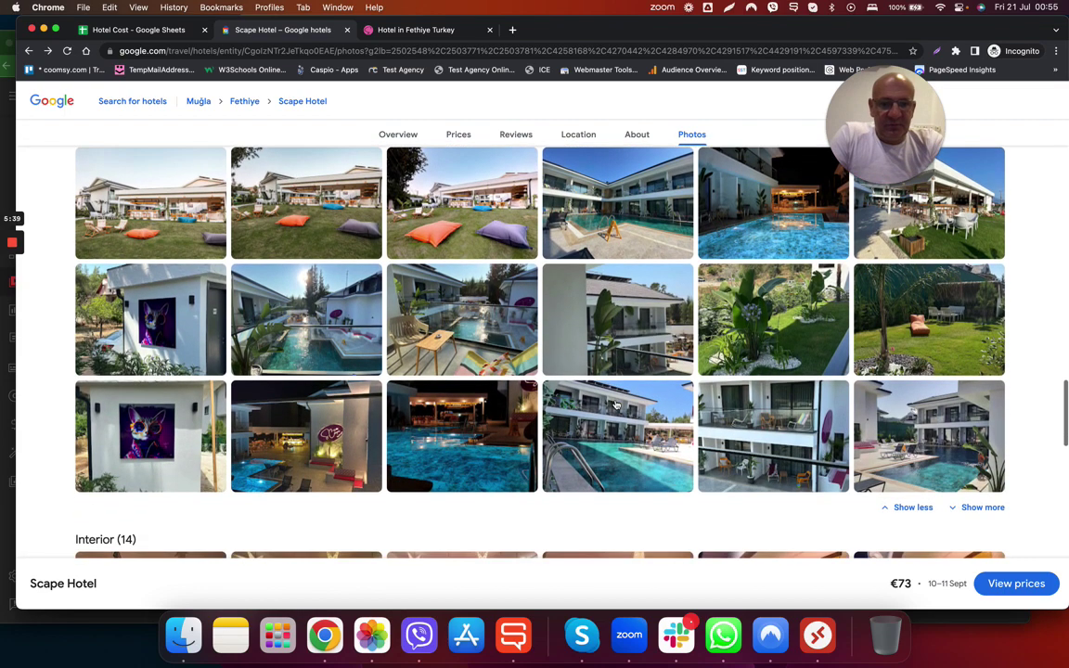
{"action": "left_click", "coordinate": [614, 410]}
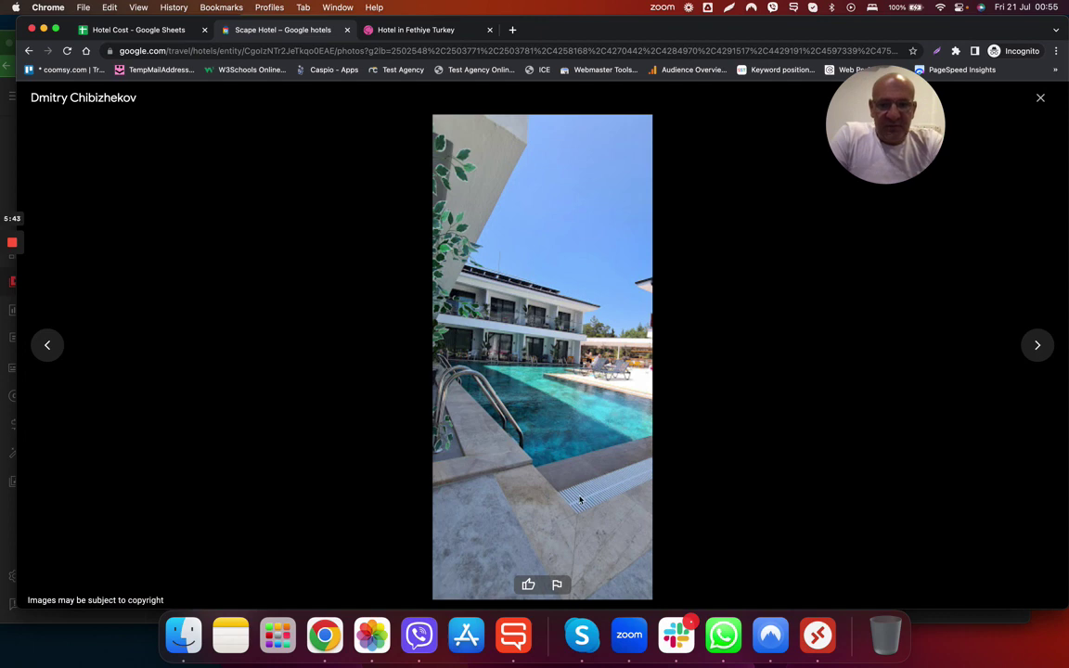
{"action": "left_click", "coordinate": [1040, 99]}
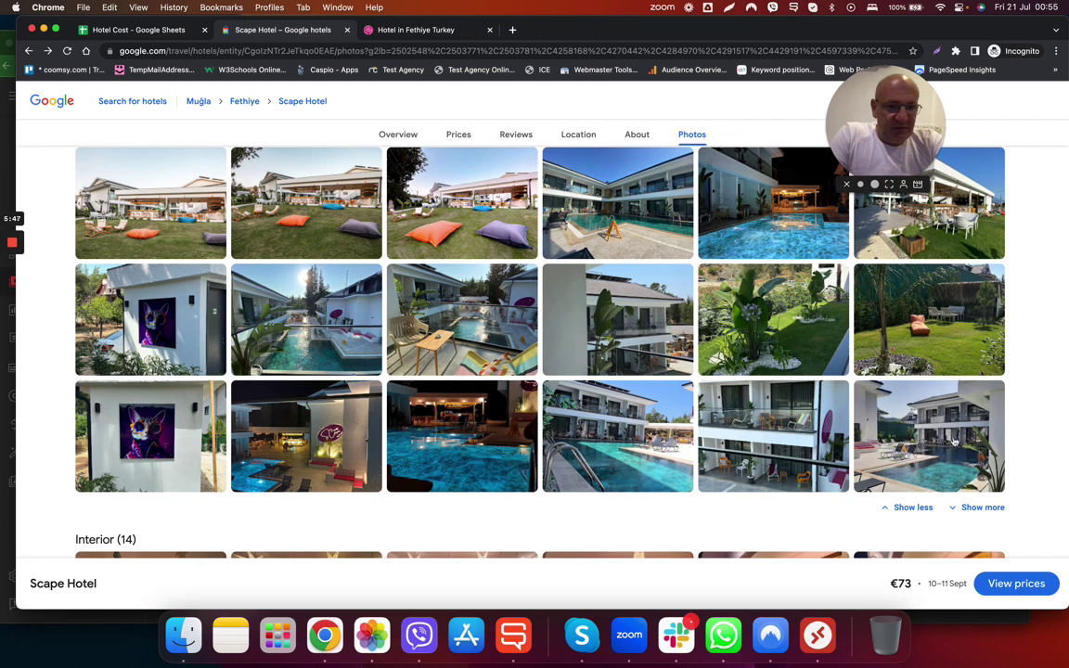
{"action": "left_click", "coordinate": [776, 430]}
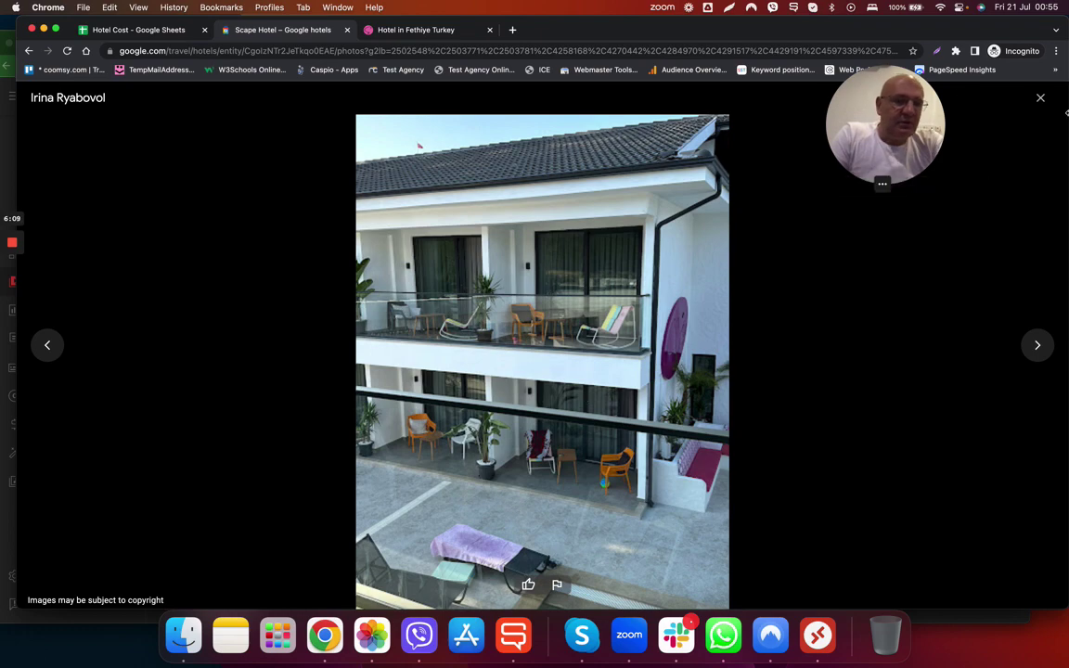
{"action": "left_click", "coordinate": [1042, 99]}
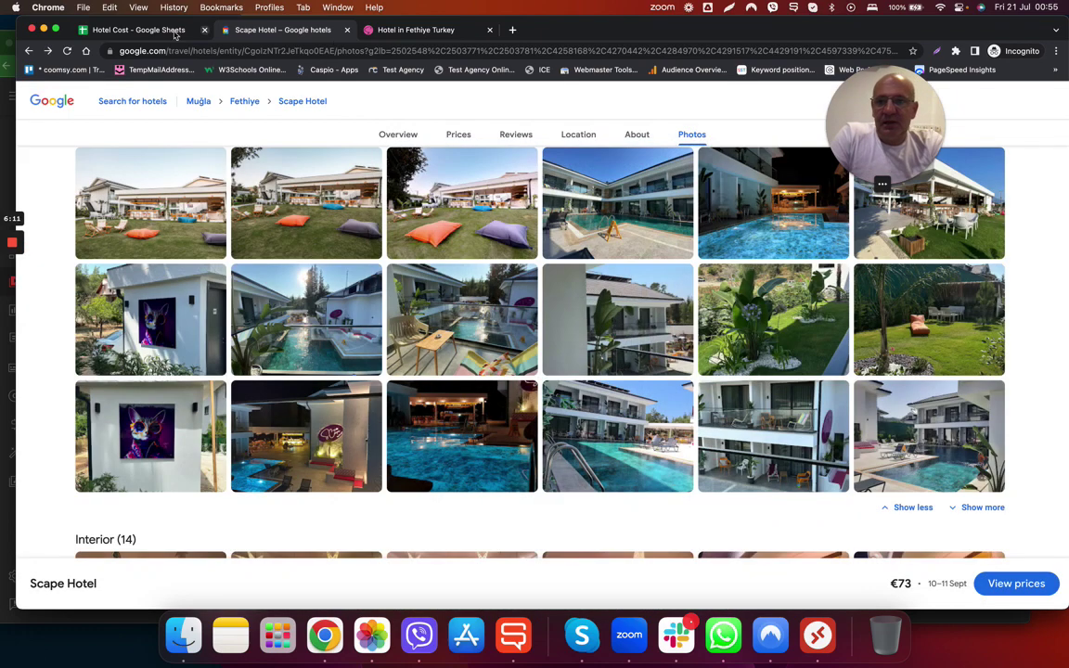
Return to the Hotel Cost sheet and set the text colour of B5:C5, the windows cost, to black.
{"action": "left_click", "coordinate": [139, 29]}
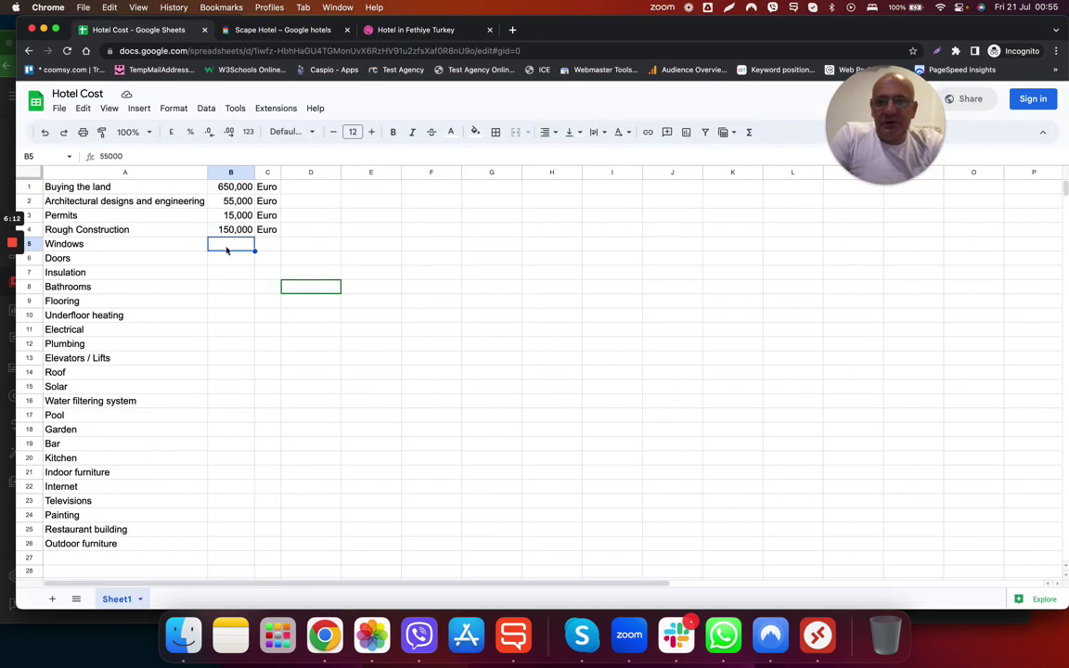
{"action": "left_click_drag", "start_coordinate": [227, 246], "coordinate": [271, 246]}
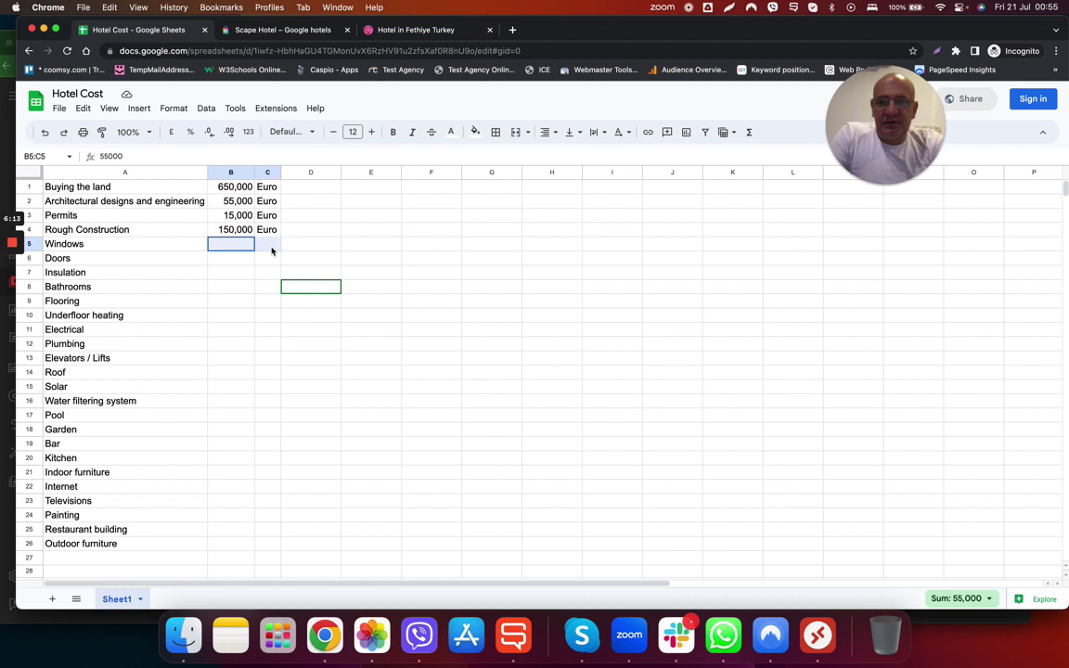
{"action": "left_click", "coordinate": [451, 132]}
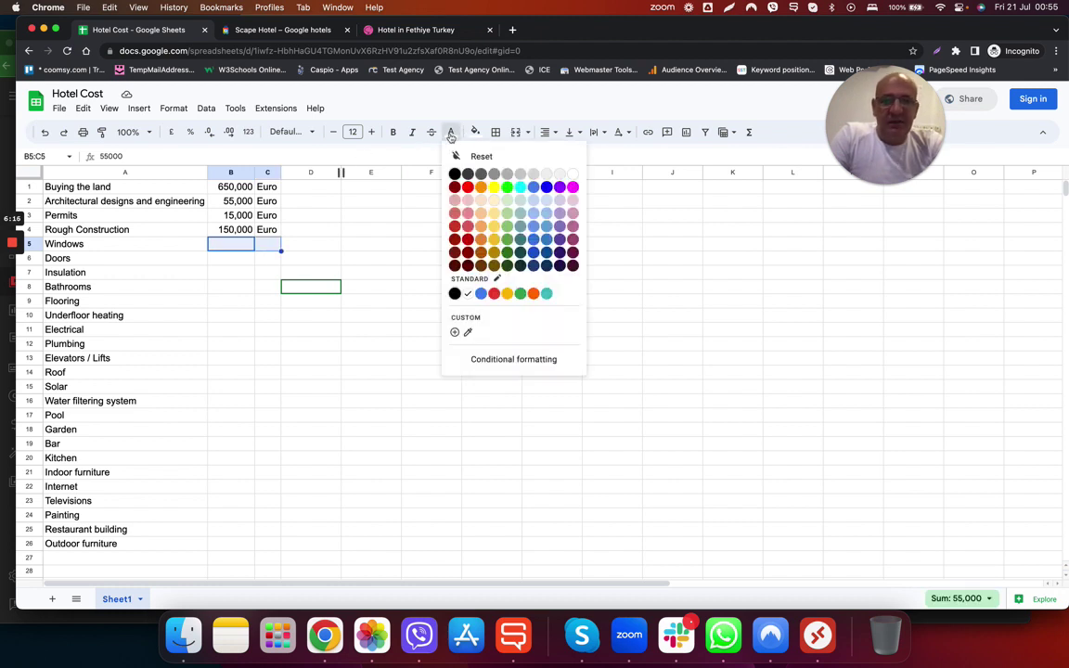
{"action": "left_click", "coordinate": [412, 159]}
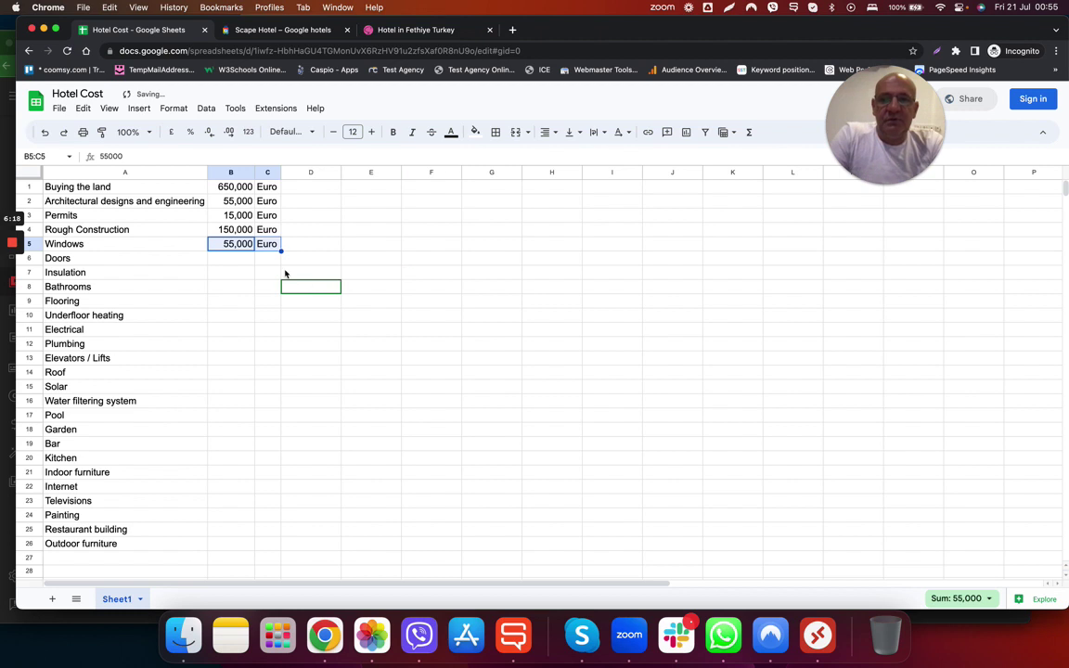
Examine the doors in the Scape Hotel photos, viewing the exterior room door photo and the sliding wooden bathroom door photo at full size.
{"action": "left_click", "coordinate": [236, 261]}
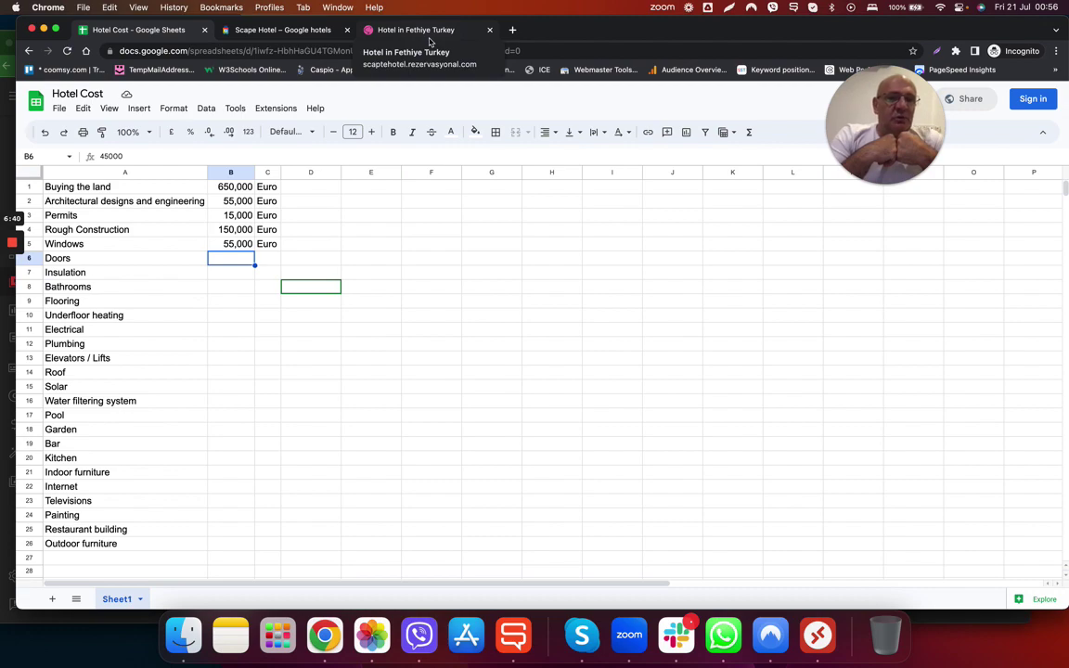
{"action": "left_click", "coordinate": [264, 30]}
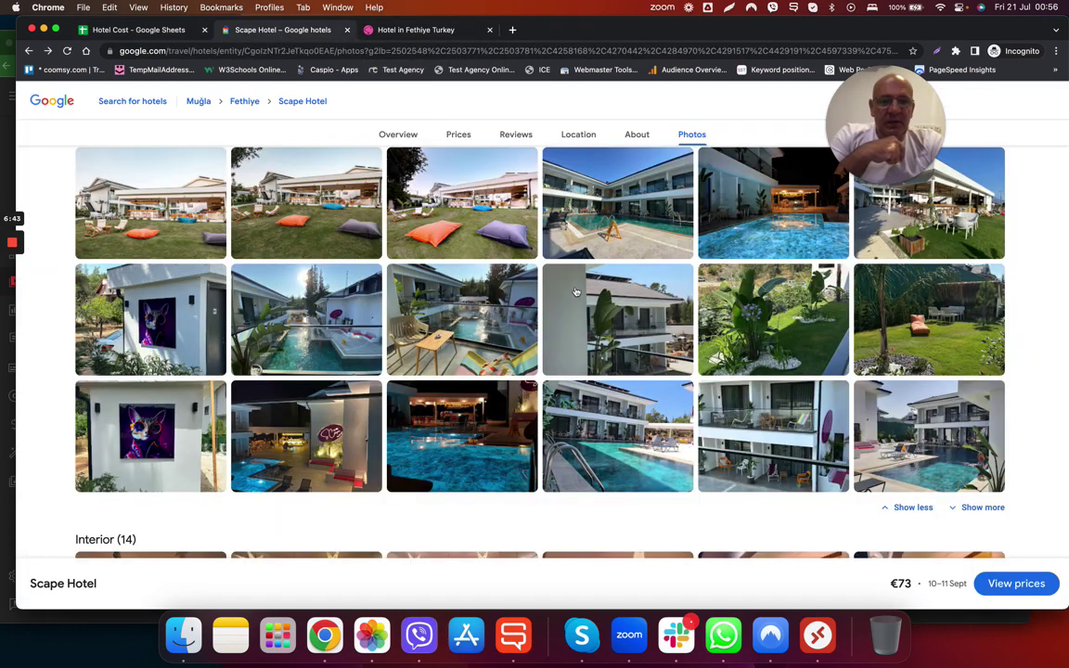
{"action": "scroll", "coordinate": [627, 408], "scroll_direction": "down", "scroll_amount": 10}
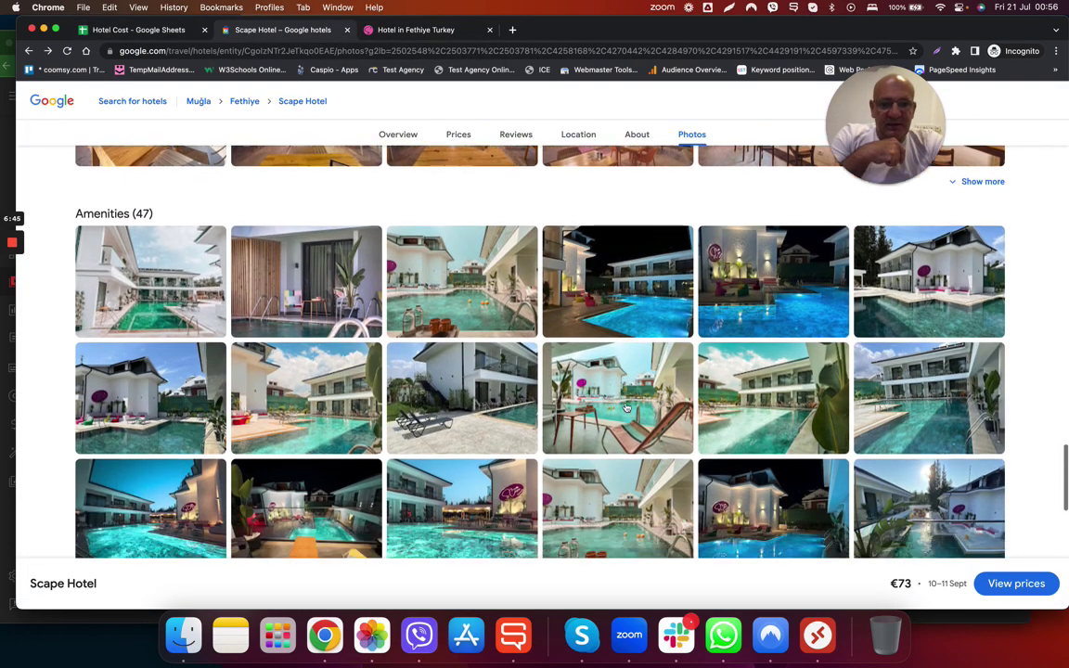
{"action": "scroll", "coordinate": [626, 408], "scroll_direction": "down", "scroll_amount": 10}
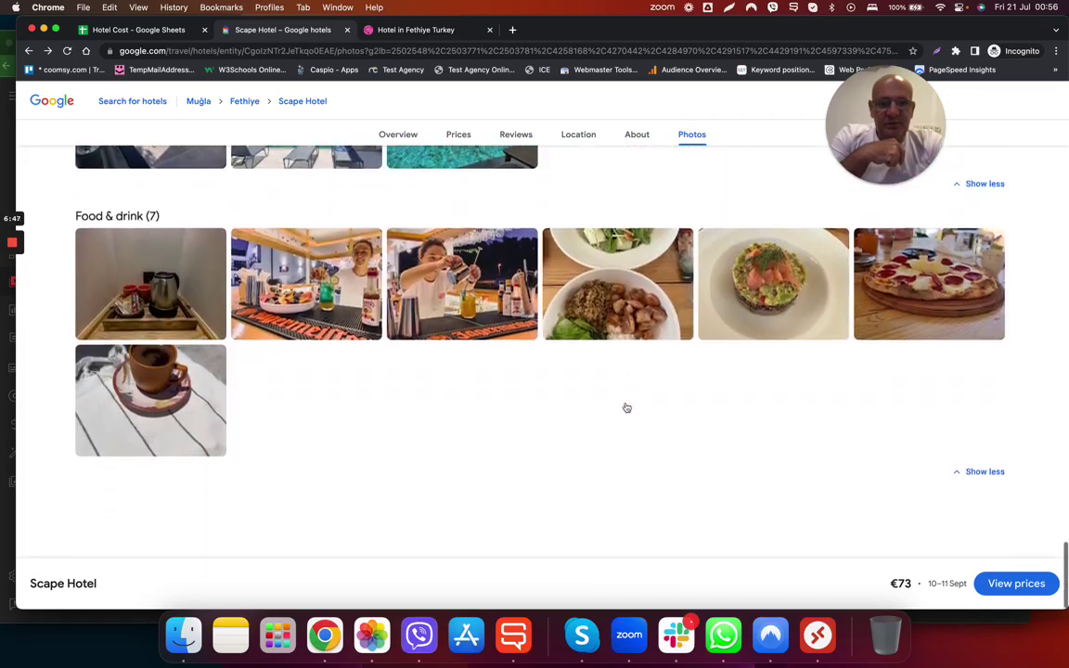
{"action": "scroll", "coordinate": [626, 408], "scroll_direction": "up", "scroll_amount": 15}
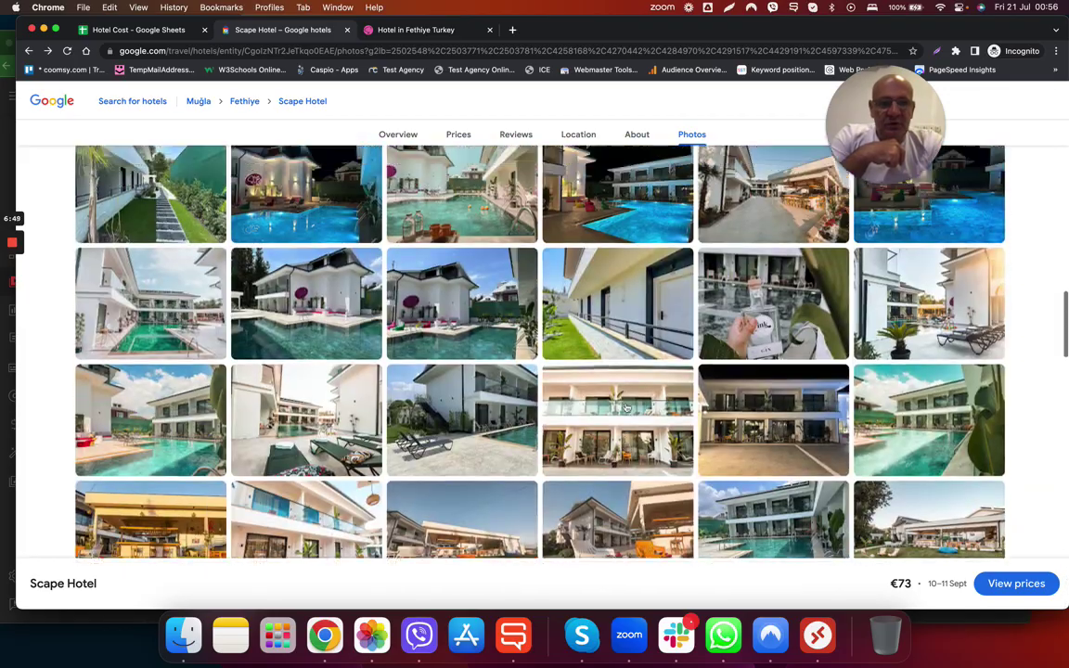
{"action": "scroll", "coordinate": [627, 408], "scroll_direction": "down", "scroll_amount": 1}
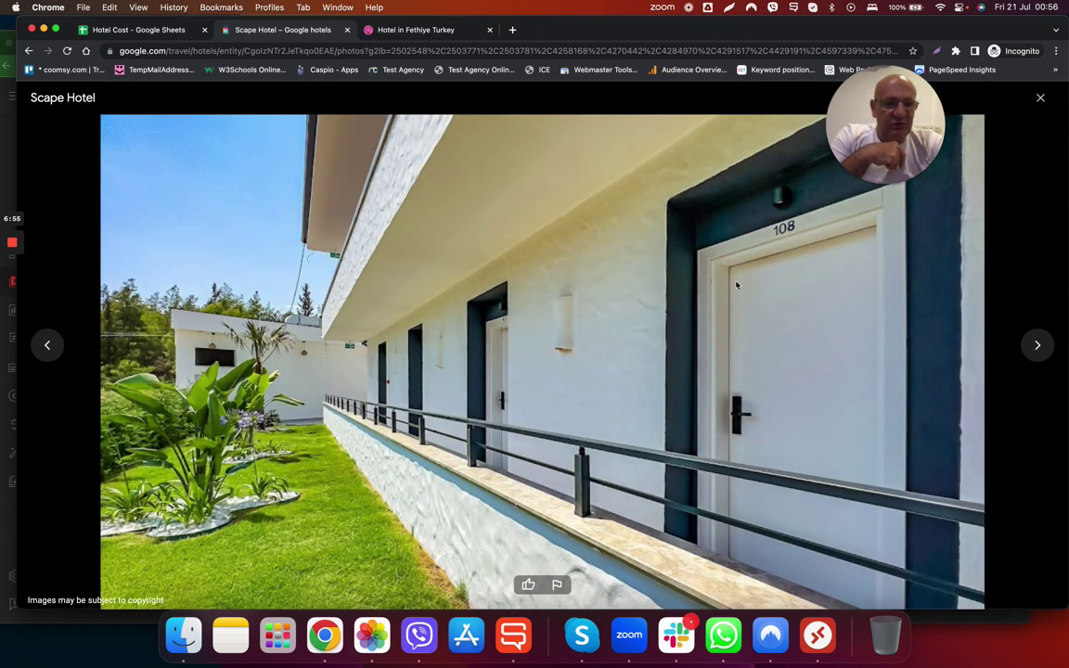
{"action": "left_click", "coordinate": [1040, 98]}
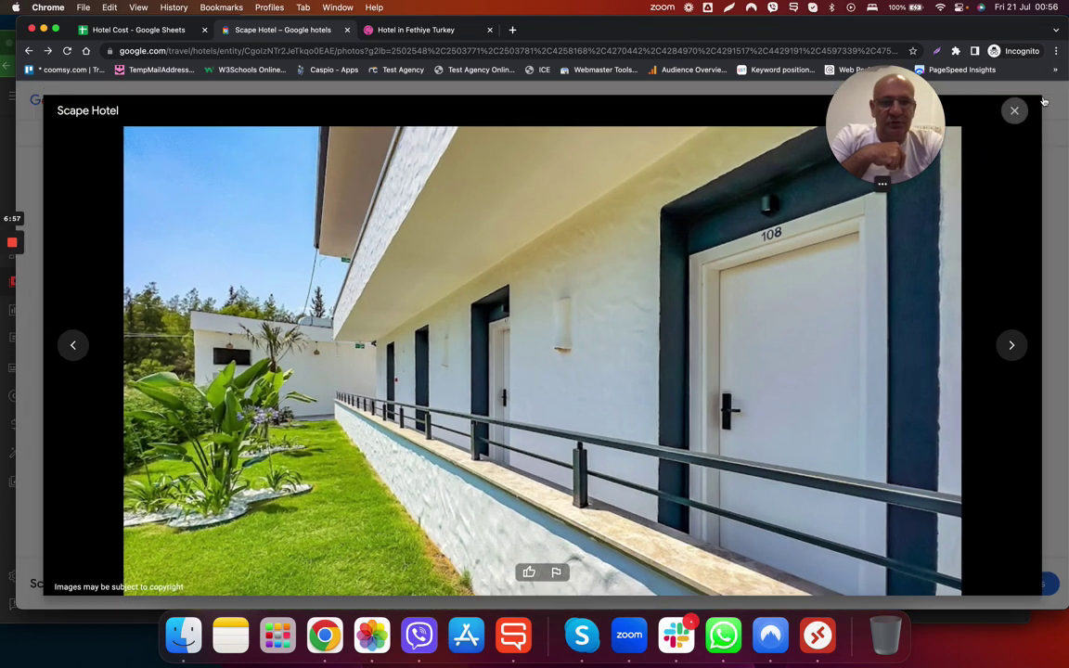
{"action": "scroll", "coordinate": [708, 321], "scroll_direction": "up", "scroll_amount": 10}
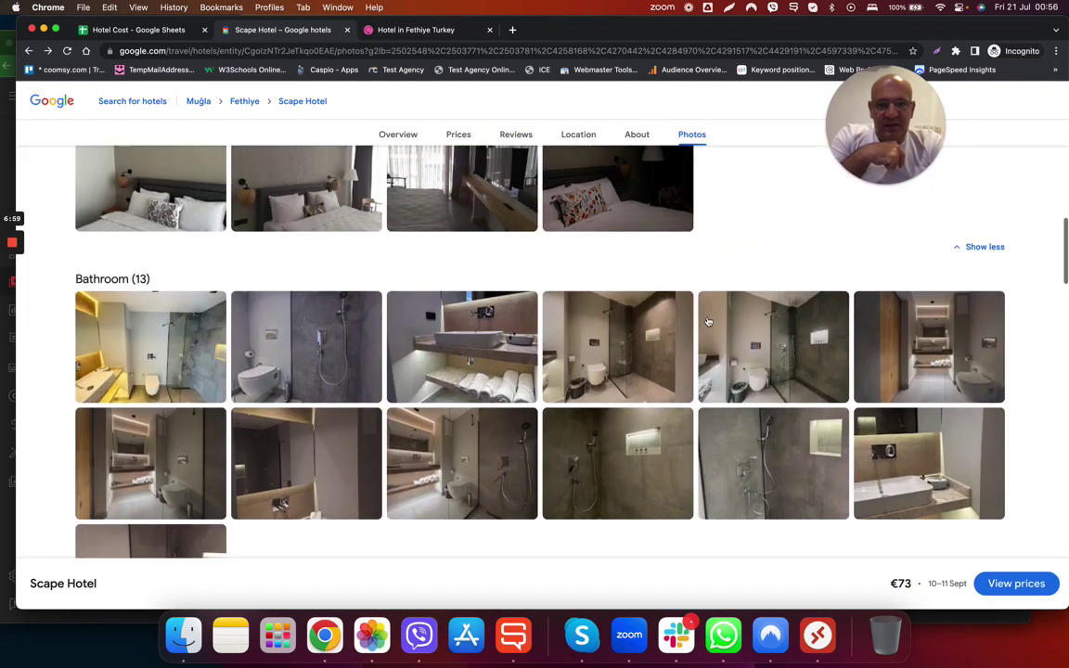
{"action": "scroll", "coordinate": [708, 321], "scroll_direction": "up", "scroll_amount": 5}
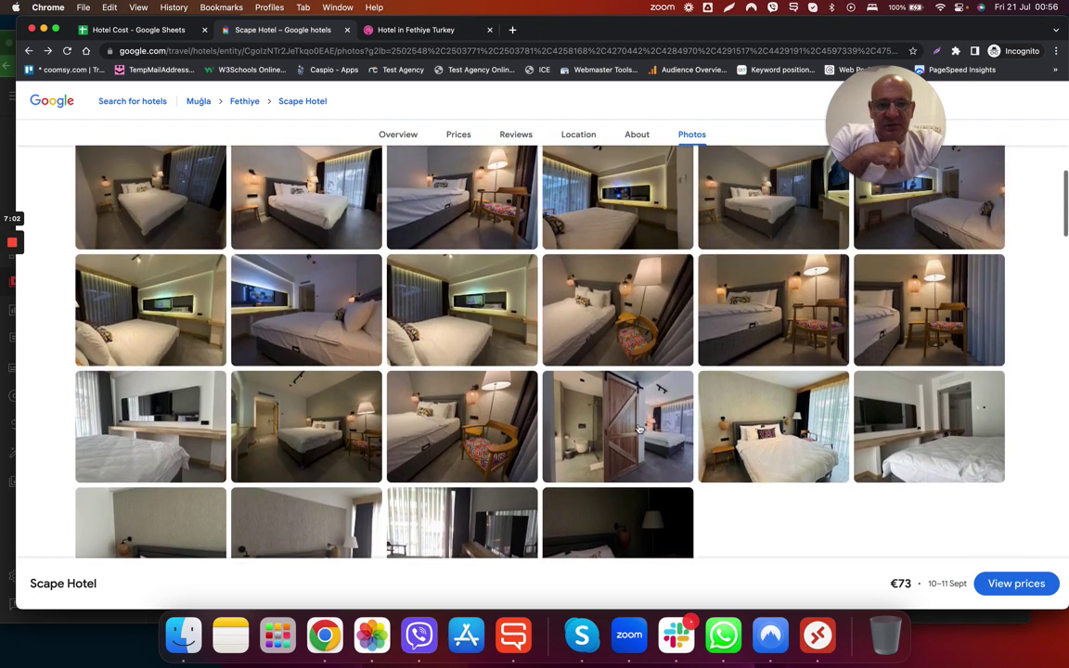
{"action": "left_click", "coordinate": [635, 431]}
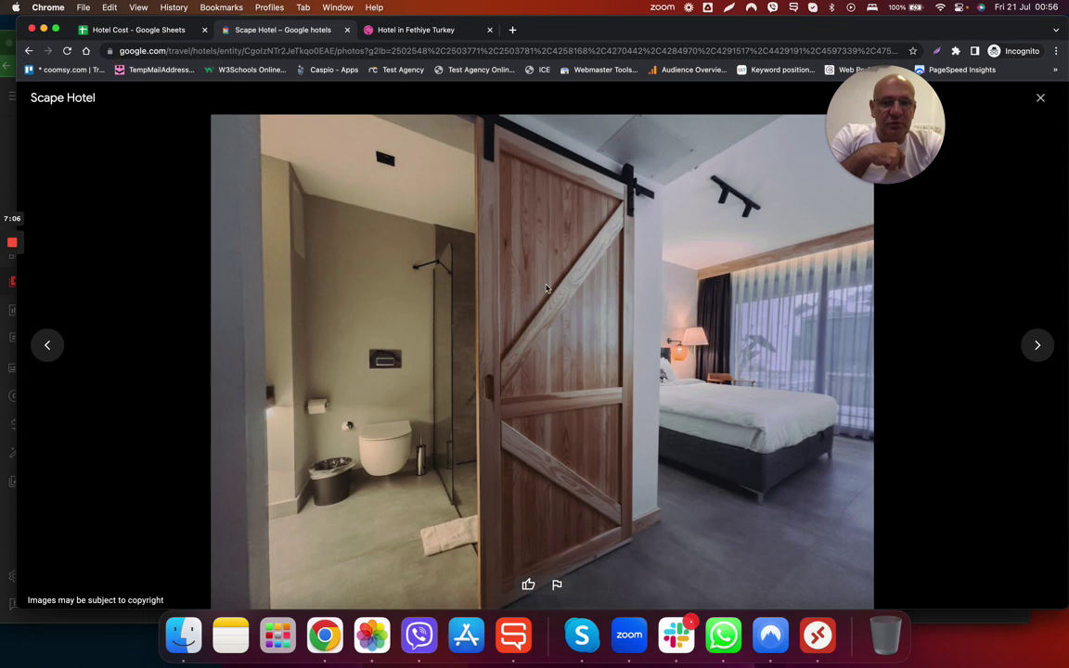
{"action": "left_click", "coordinate": [1038, 98]}
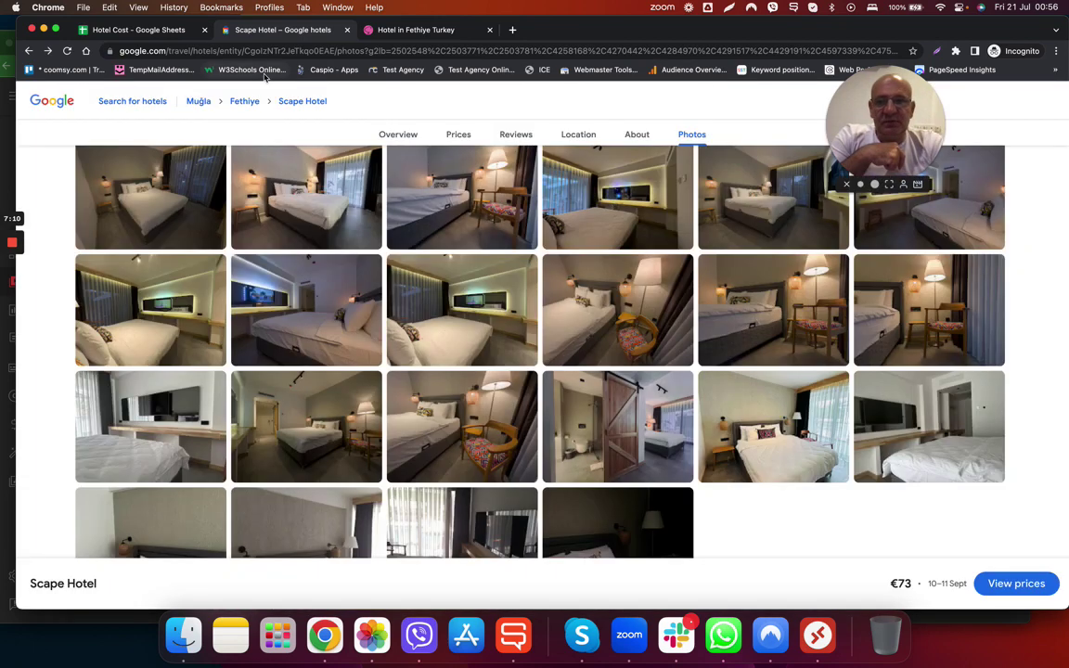
Return to the Hotel Cost sheet and set the text colour of B6:C6, the doors cost, to black.
{"action": "left_click", "coordinate": [139, 29]}
{"action": "left_click_drag", "start_coordinate": [224, 263], "coordinate": [273, 261]}
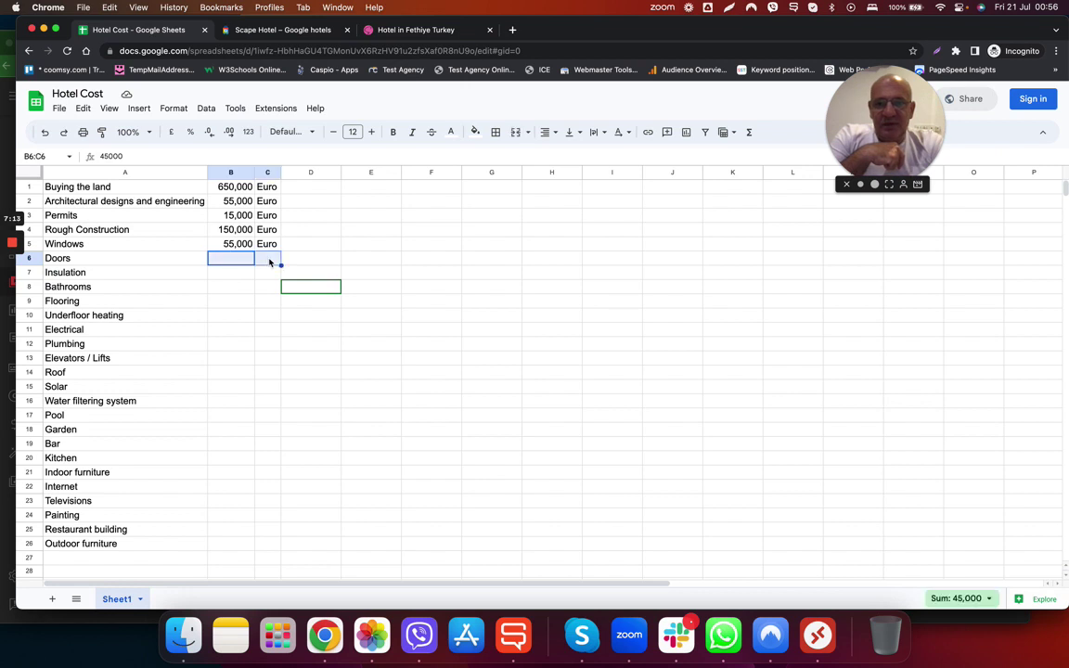
{"action": "left_click", "coordinate": [451, 131]}
{"action": "left_click", "coordinate": [455, 174]}
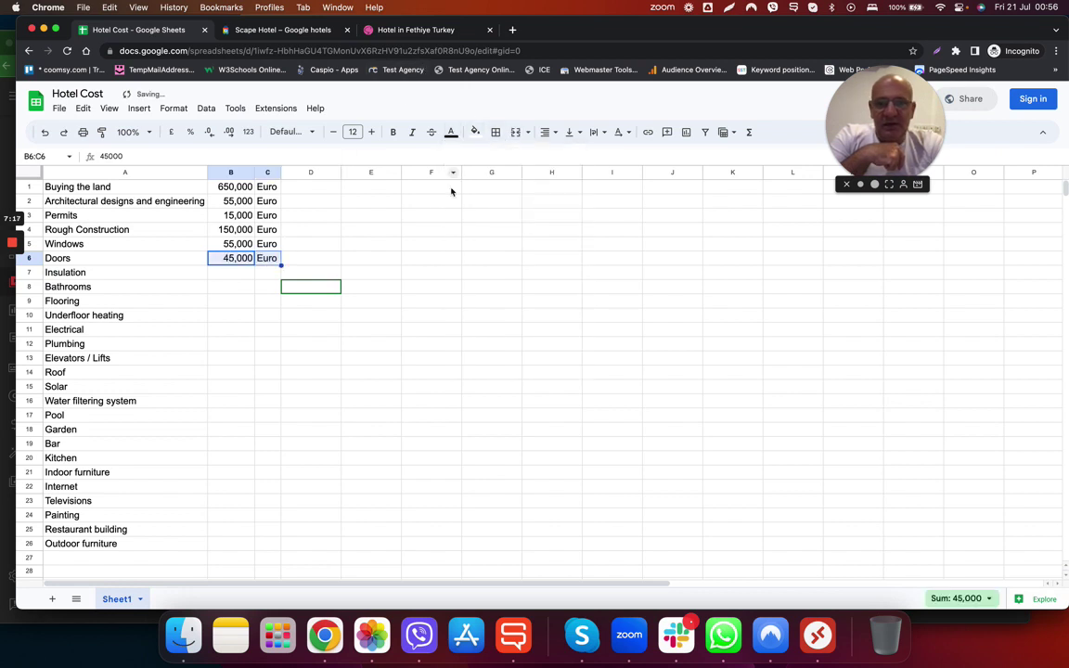
{"action": "left_click", "coordinate": [352, 277]}
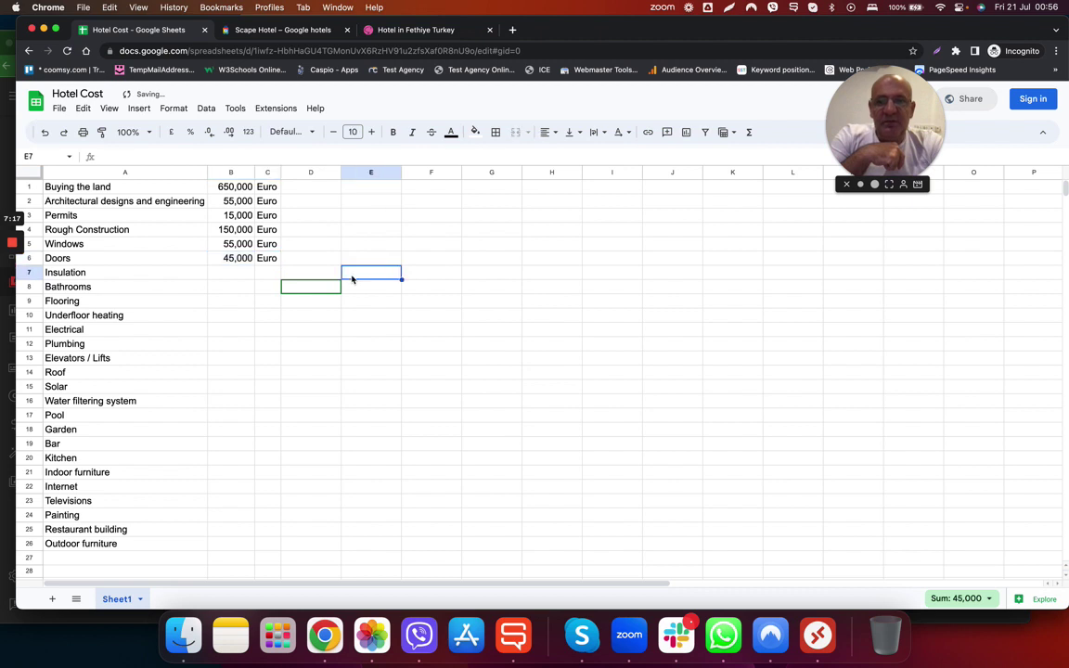
View a Scape Hotel bedroom photo with the curtained window and wall television at full size to illustrate the insulation item.
{"action": "left_click", "coordinate": [226, 274]}
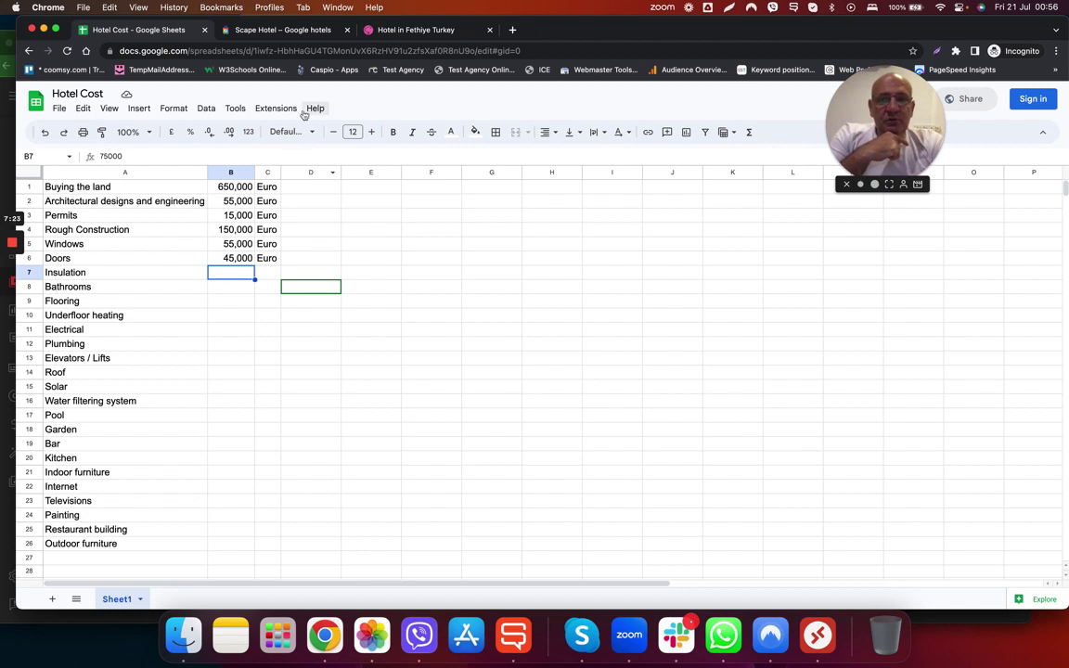
{"action": "left_click", "coordinate": [275, 34]}
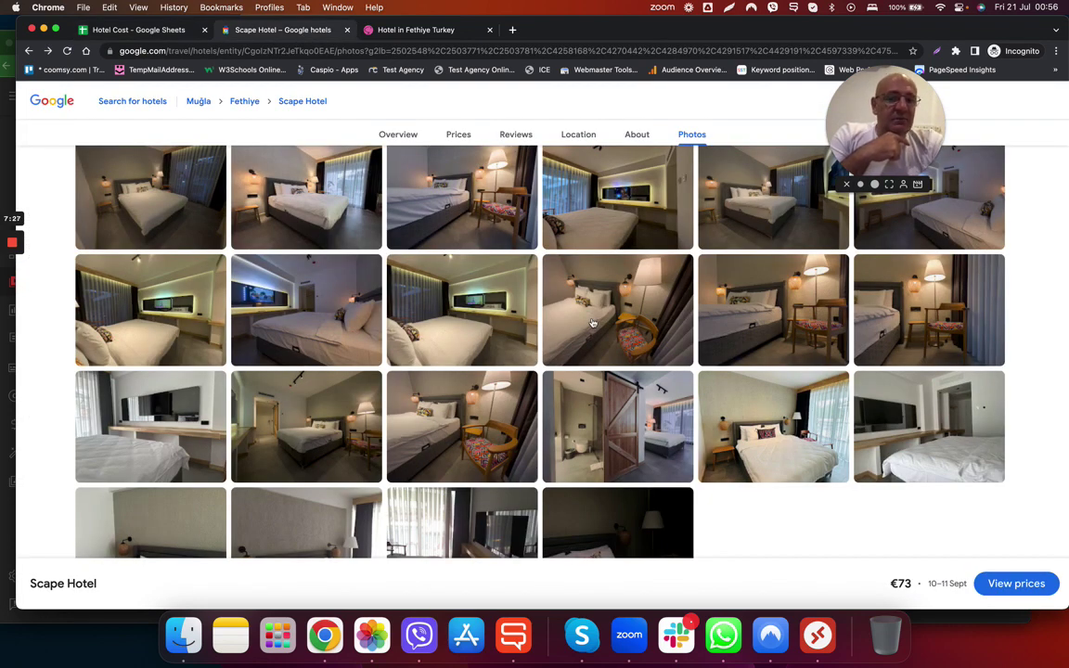
{"action": "left_click", "coordinate": [442, 288]}
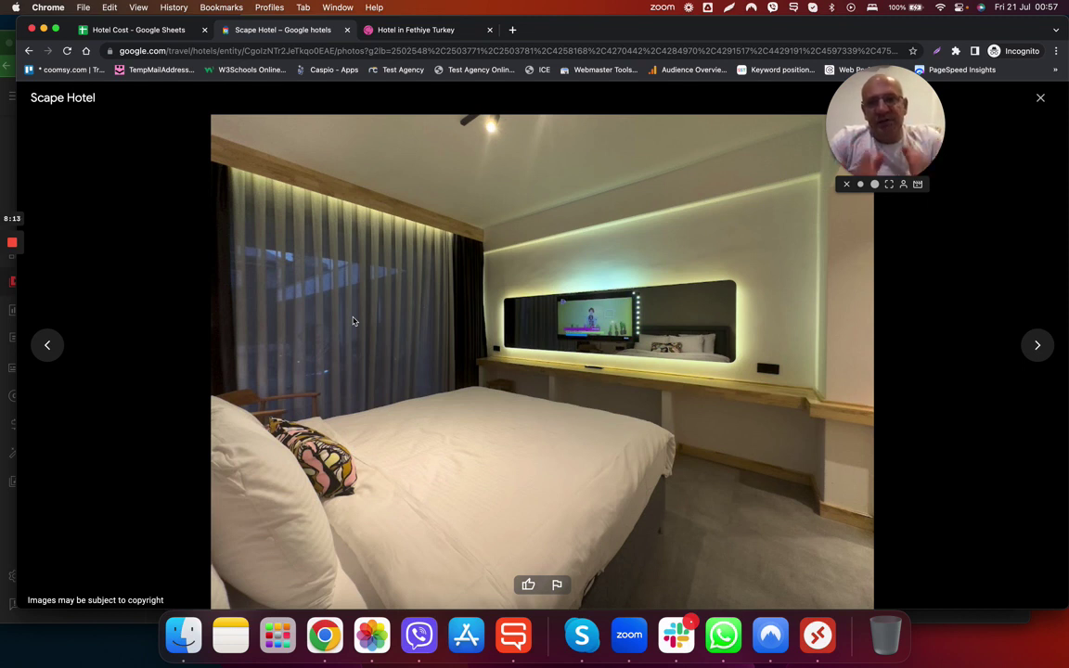
Return to the Hotel Cost sheet and set the text colour of B7:C7, the insulation cost, to black.
{"action": "left_click", "coordinate": [138, 30]}
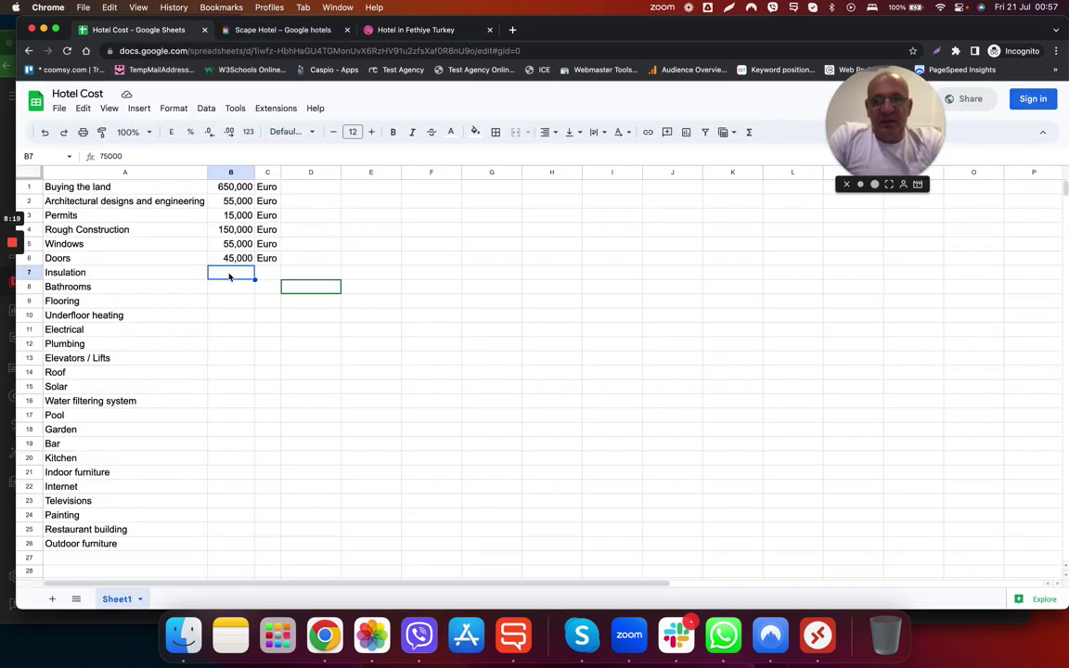
{"action": "left_click_drag", "start_coordinate": [229, 276], "coordinate": [265, 278]}
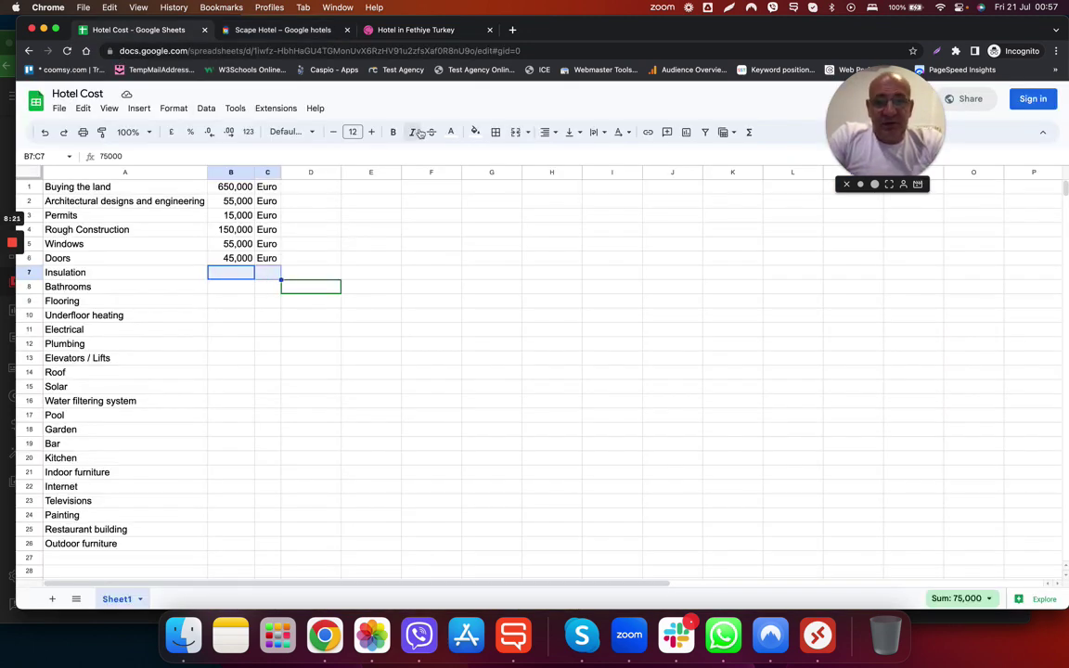
{"action": "left_click", "coordinate": [451, 132]}
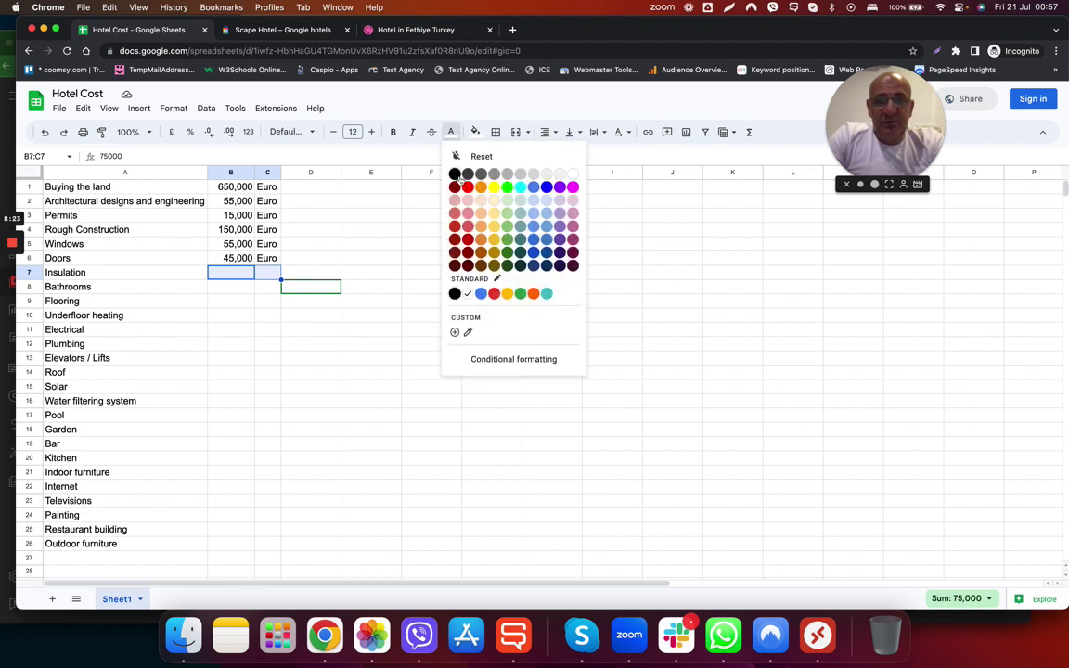
{"action": "left_click", "coordinate": [455, 174]}
{"action": "left_click", "coordinate": [346, 306]}
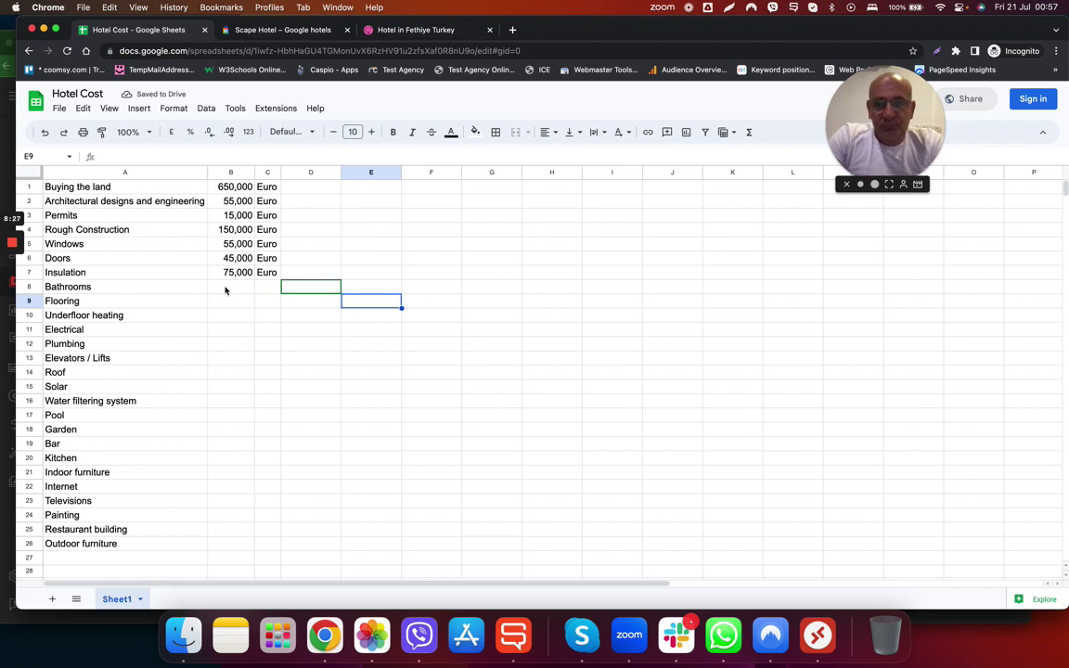
Examine the Scape Hotel bathroom photos, viewing the first one with the glass shower at full size, and return to the Hotel Cost sheet.
{"action": "left_click", "coordinate": [278, 29]}
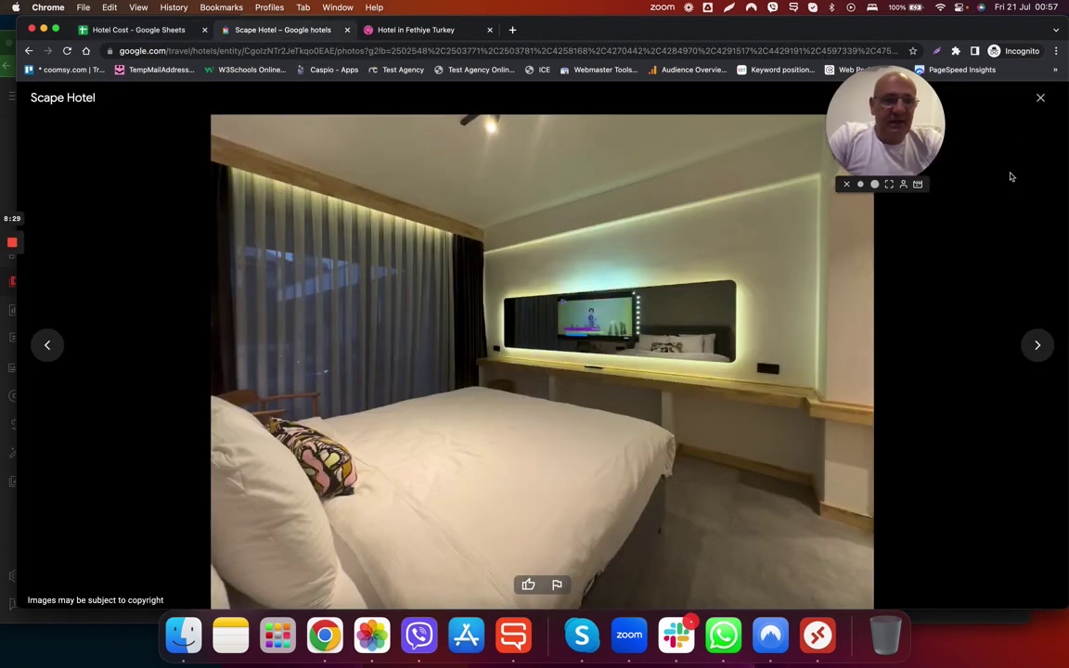
{"action": "left_click", "coordinate": [1040, 98]}
{"action": "scroll", "coordinate": [691, 452], "scroll_direction": "down", "scroll_amount": 2}
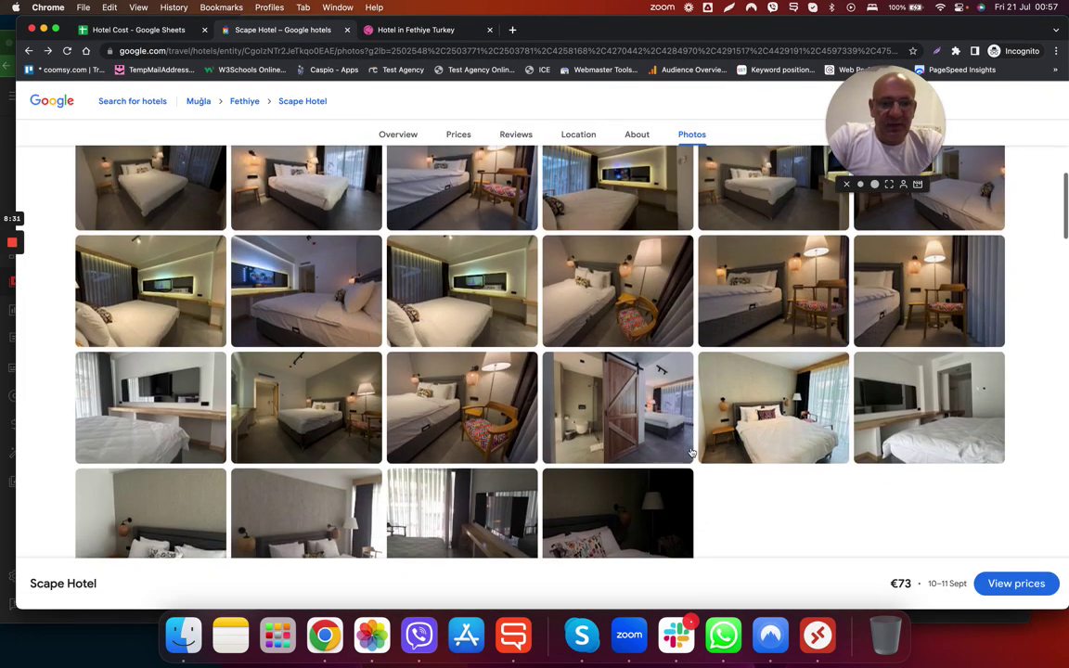
{"action": "scroll", "coordinate": [692, 452], "scroll_direction": "down", "scroll_amount": 5}
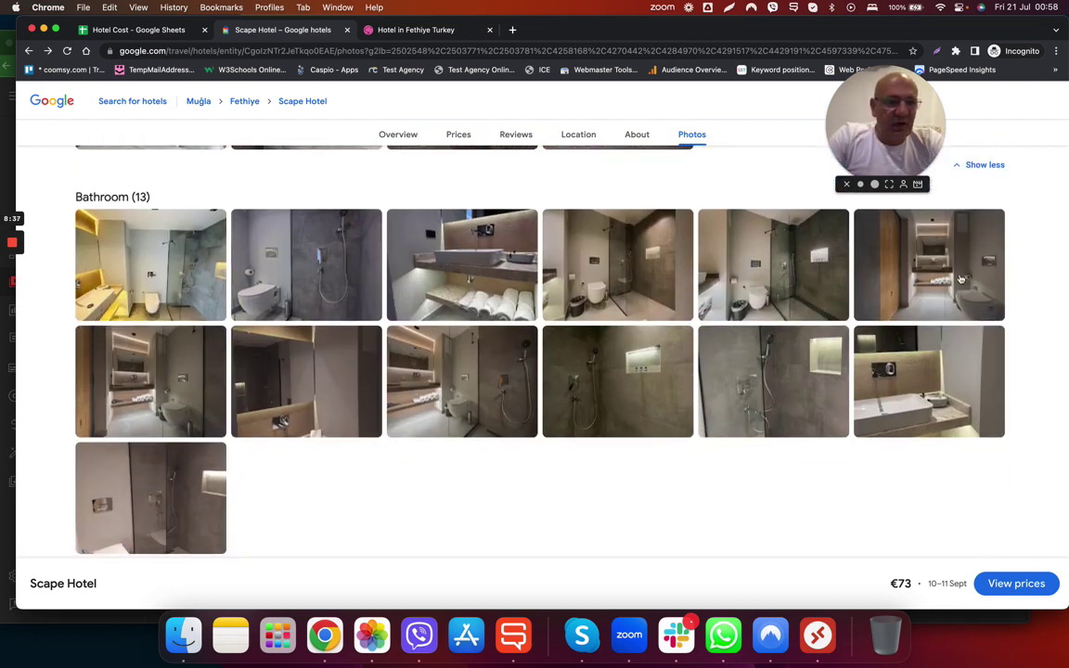
{"action": "left_click", "coordinate": [196, 279]}
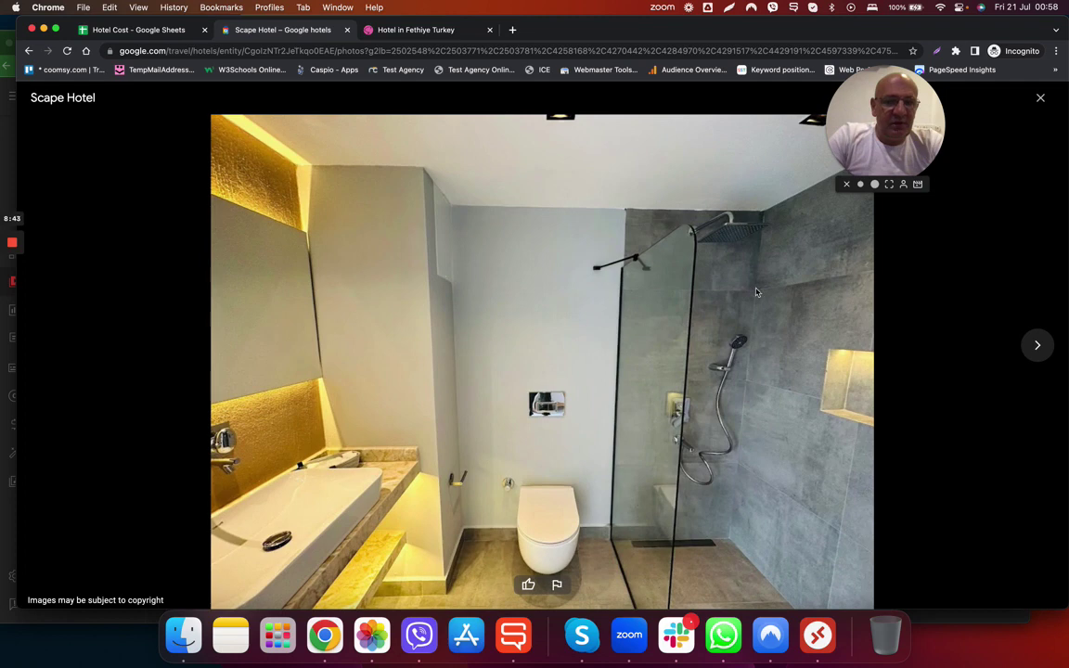
{"action": "left_click", "coordinate": [1040, 98]}
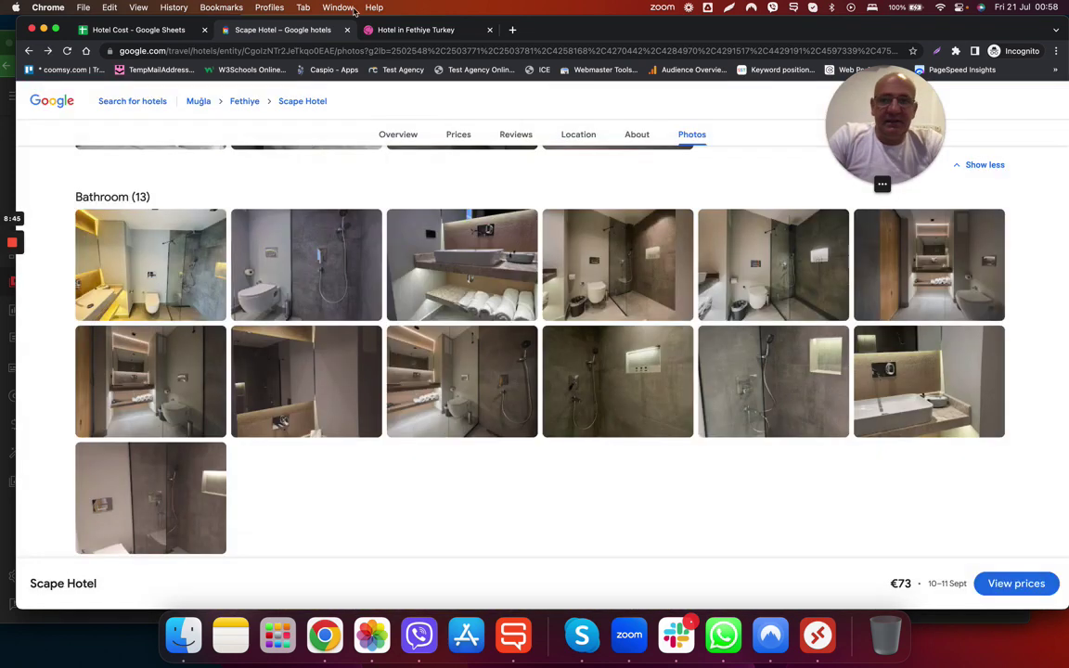
{"action": "left_click", "coordinate": [162, 33]}
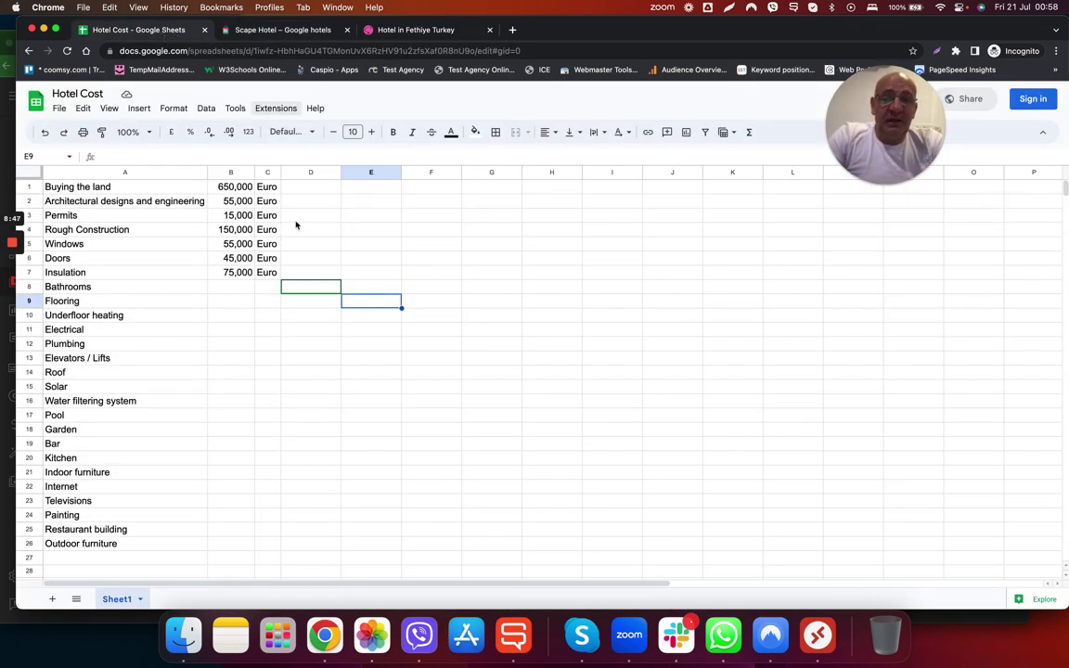
{"action": "left_click", "coordinate": [225, 288]}
{"action": "left_click_drag", "start_coordinate": [226, 287], "coordinate": [263, 289]}
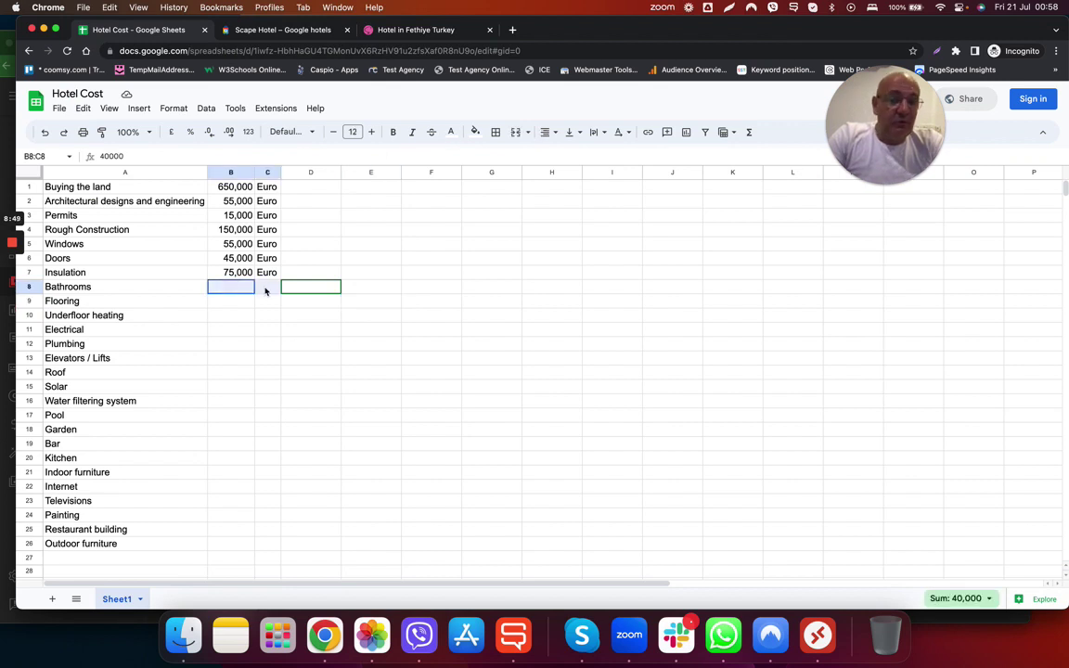
{"action": "left_click", "coordinate": [475, 132]}
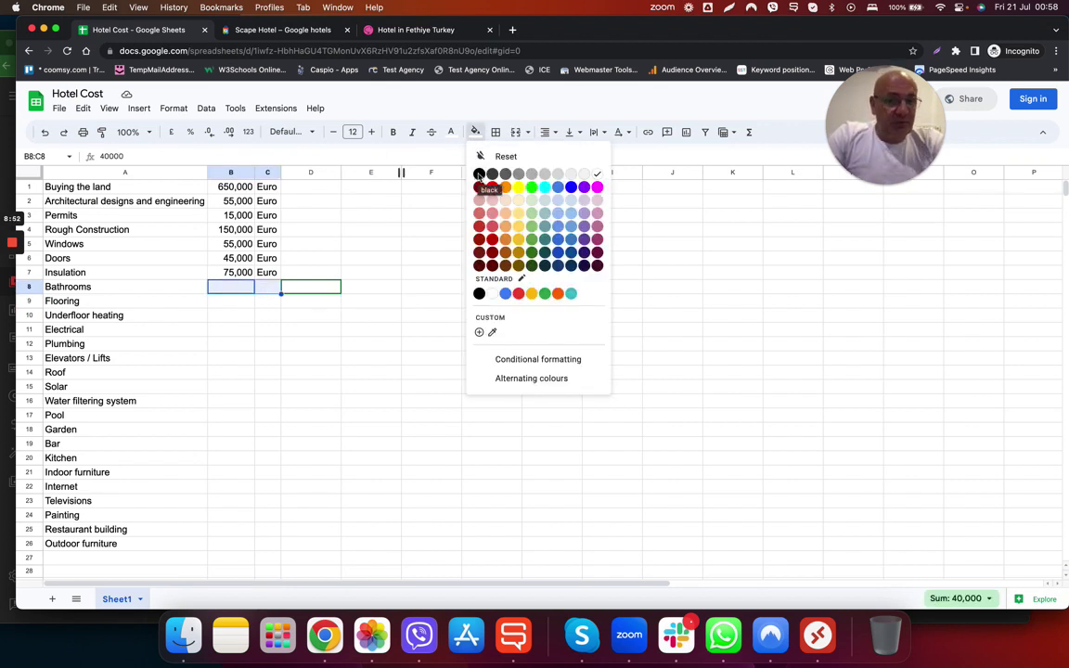
{"action": "left_click", "coordinate": [479, 174]}
{"action": "left_click", "coordinate": [370, 326]}
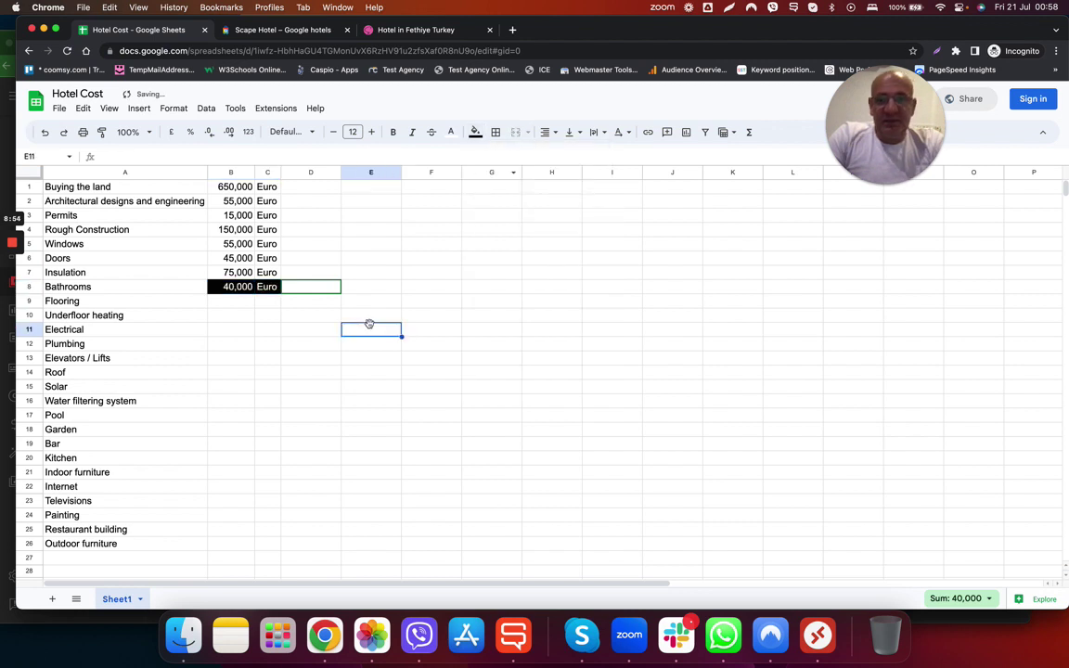
{"action": "left_click", "coordinate": [231, 302]}
{"action": "left_click", "coordinate": [288, 318]}
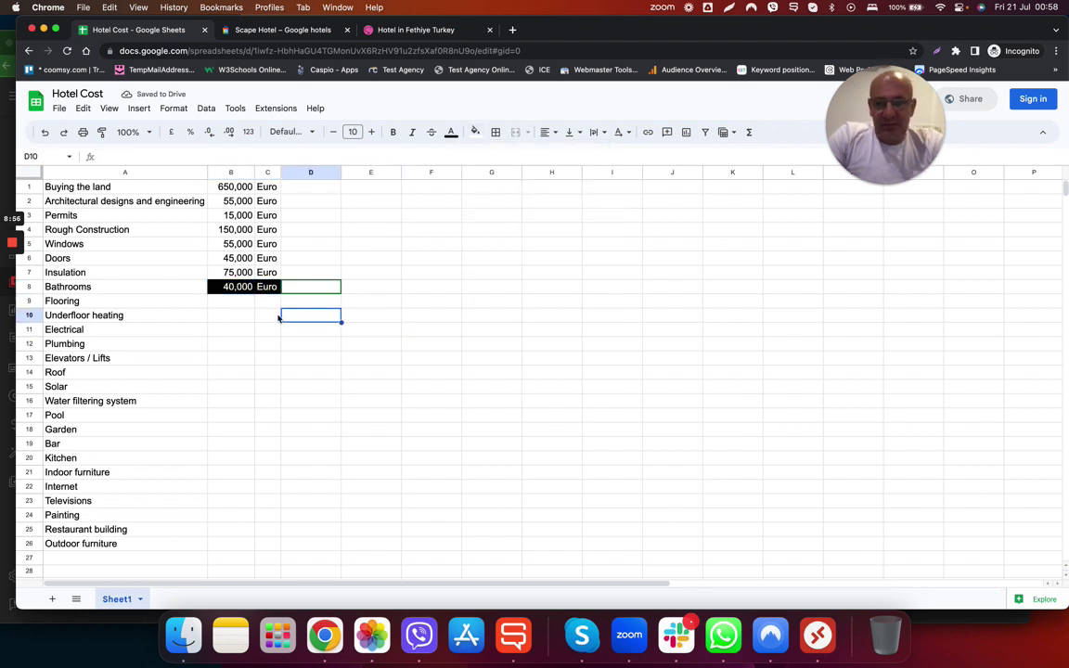
{"action": "left_click", "coordinate": [432, 217]}
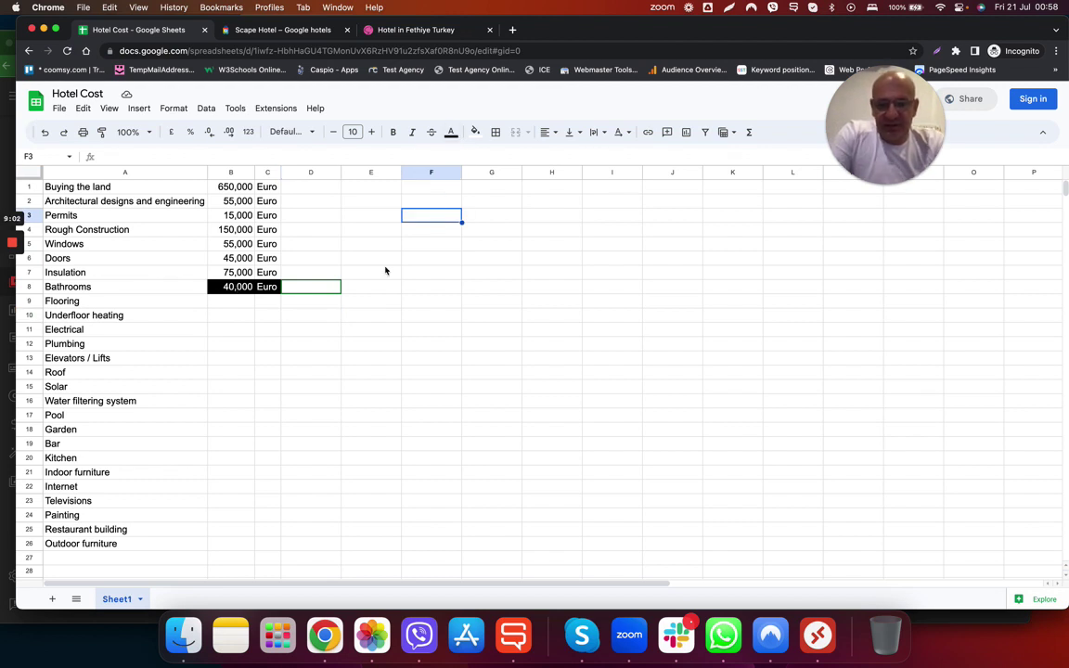
{"action": "key", "text": "super+z"}
Set the text colour of B8:C8, the bathrooms cost, to black.
{"action": "left_click", "coordinate": [237, 302]}
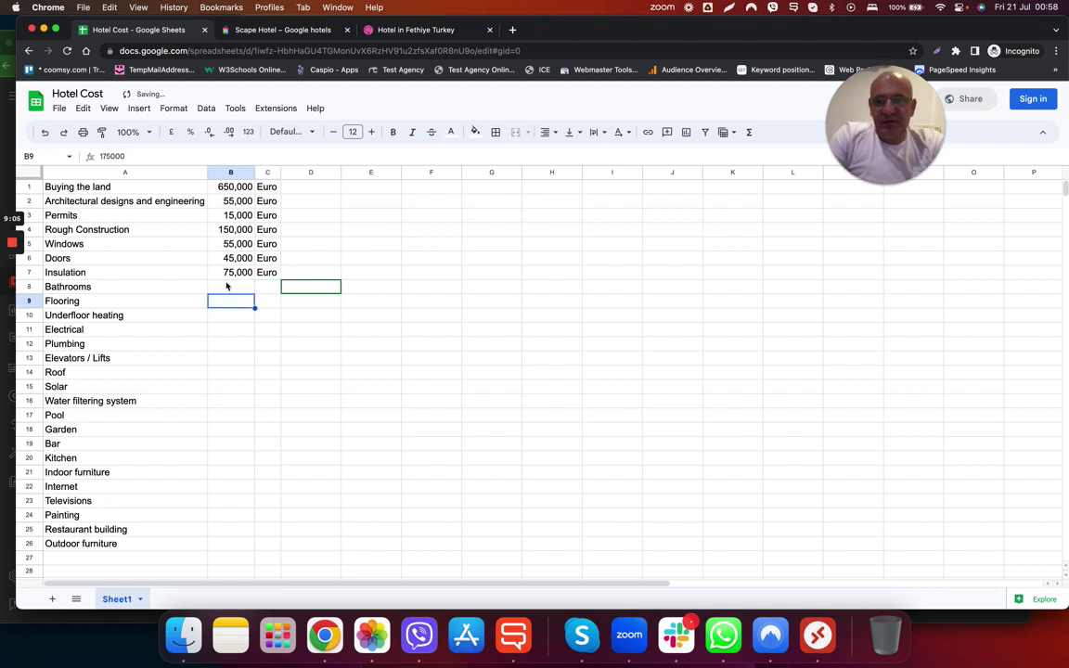
{"action": "left_click_drag", "start_coordinate": [227, 287], "coordinate": [267, 286]}
{"action": "left_click", "coordinate": [453, 132]}
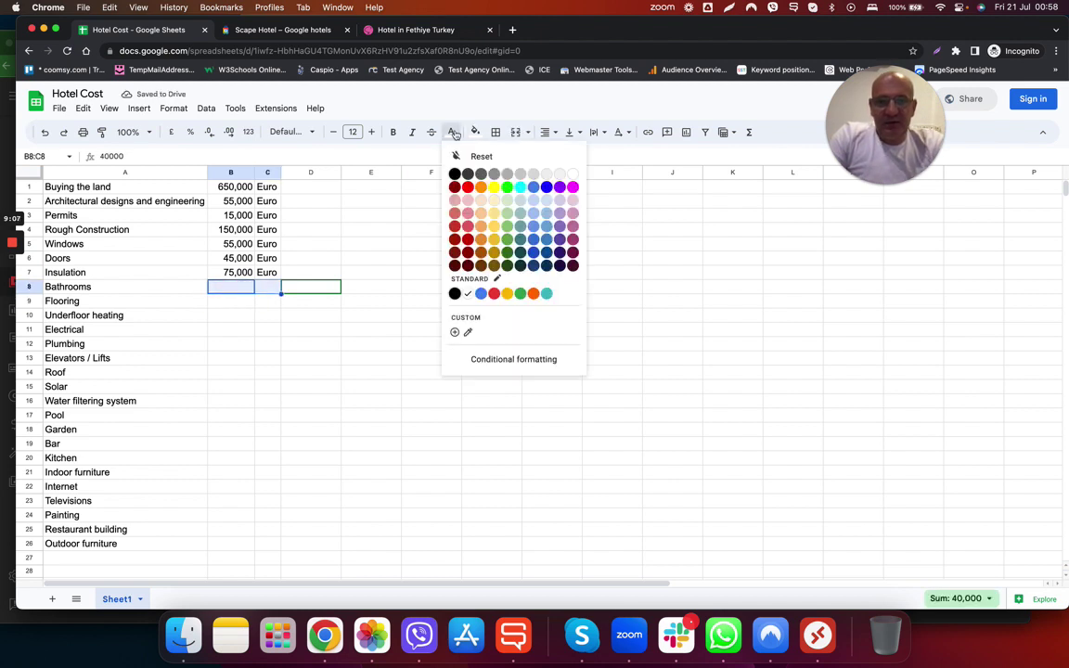
{"action": "left_click", "coordinate": [454, 175]}
{"action": "left_click", "coordinate": [355, 305]}
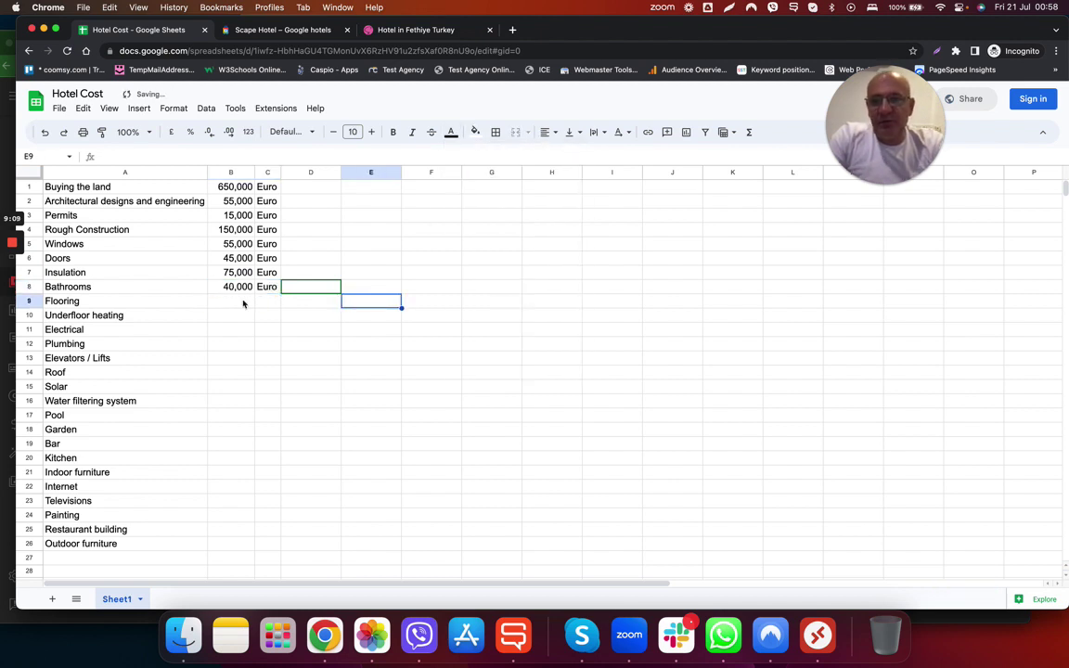
View the Scape Hotel bathroom photo with the wooden door and towel shelf at full size to illustrate the flooring item.
{"action": "left_click", "coordinate": [243, 303]}
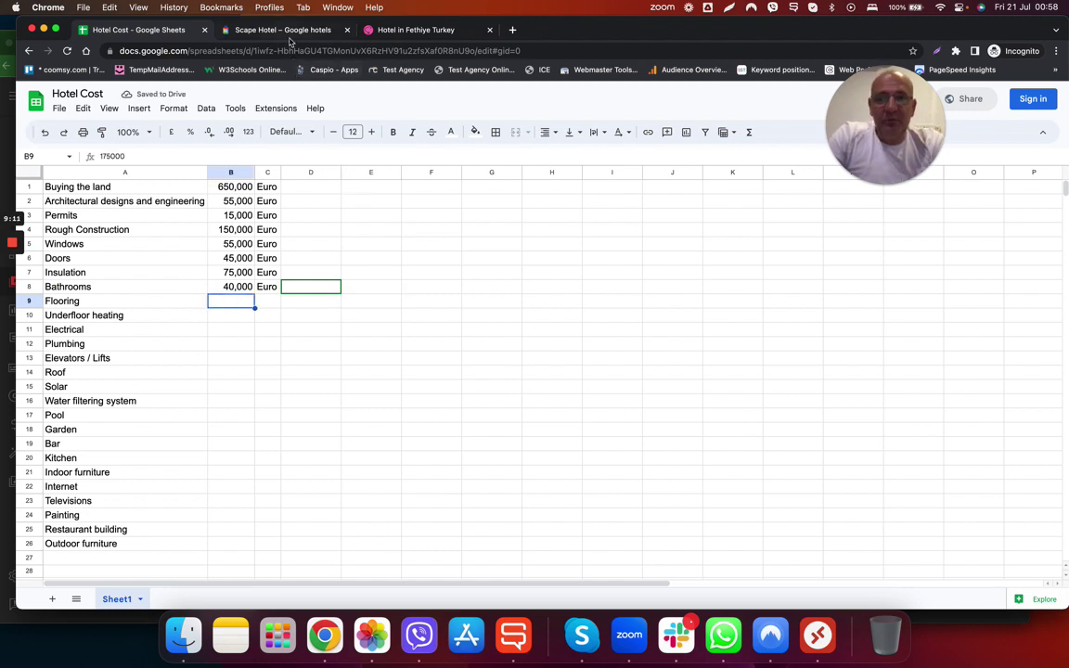
{"action": "left_click", "coordinate": [284, 31]}
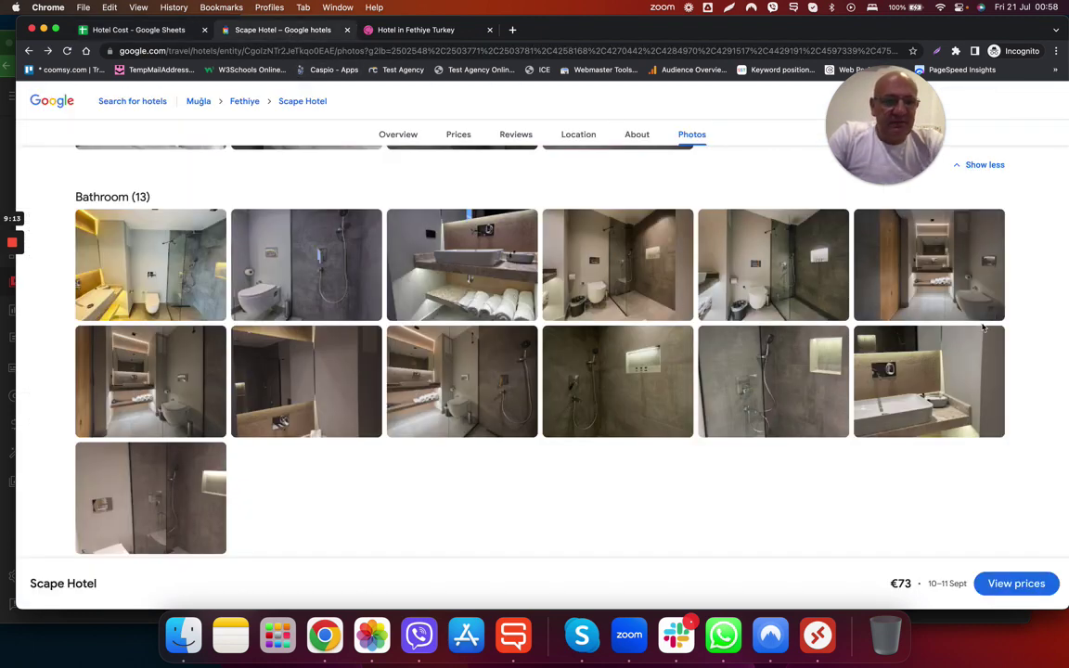
{"action": "left_click", "coordinate": [943, 303]}
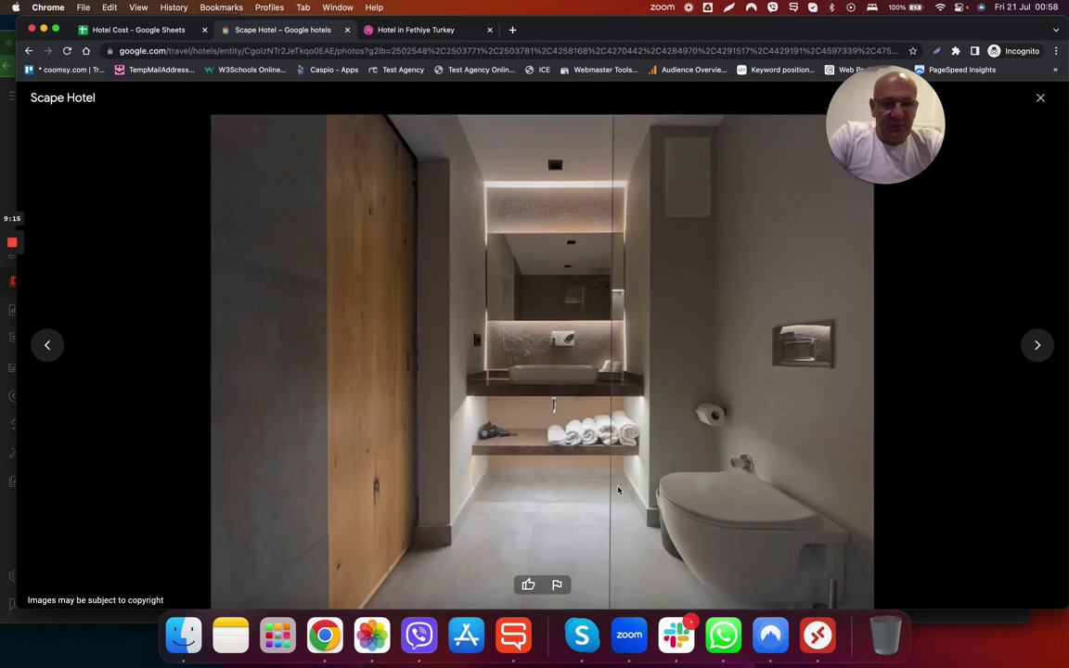
{"action": "left_click", "coordinate": [1040, 97]}
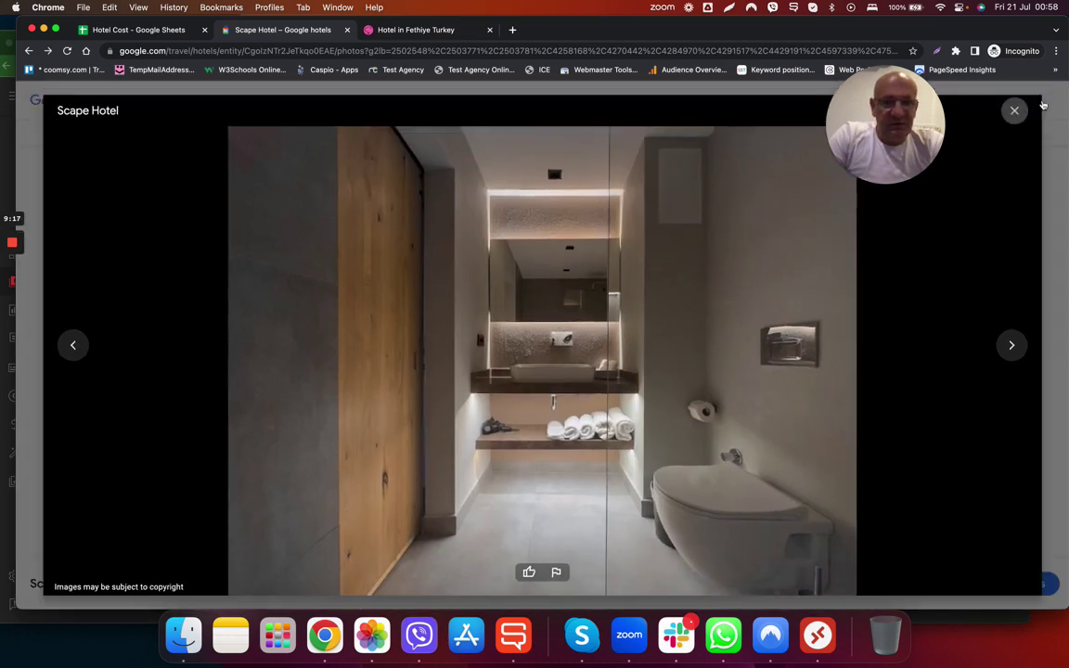
View the exterior photo of the paved poolside terrace with two sun loungers at full size and close it.
{"action": "scroll", "coordinate": [666, 251], "scroll_direction": "down", "scroll_amount": 5}
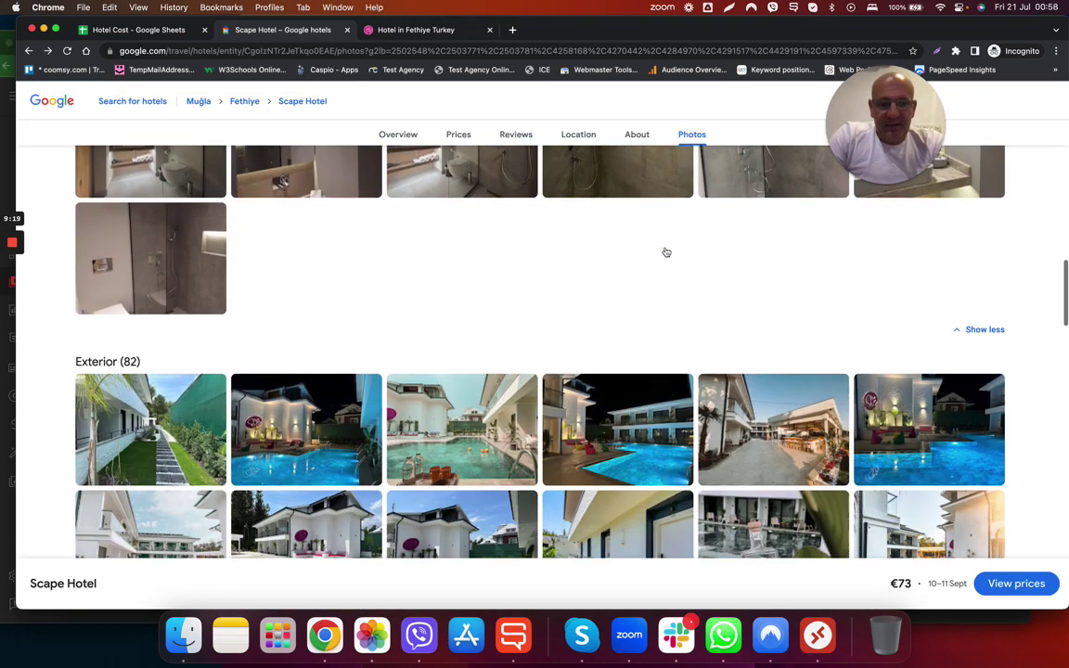
{"action": "scroll", "coordinate": [464, 326], "scroll_direction": "down", "scroll_amount": 1}
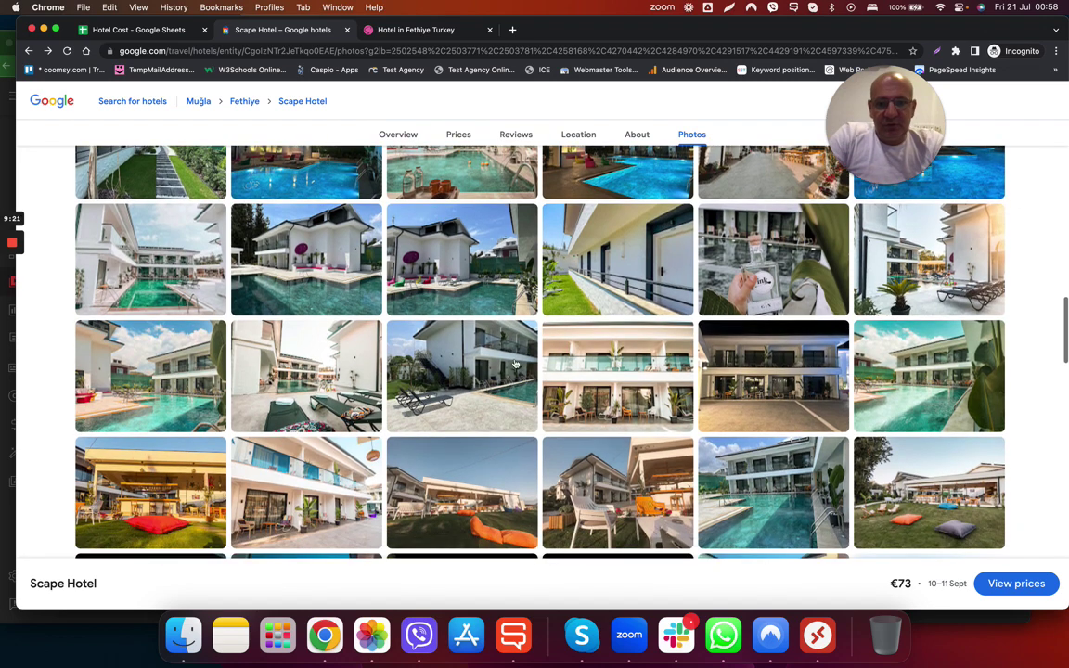
{"action": "left_click", "coordinate": [475, 389]}
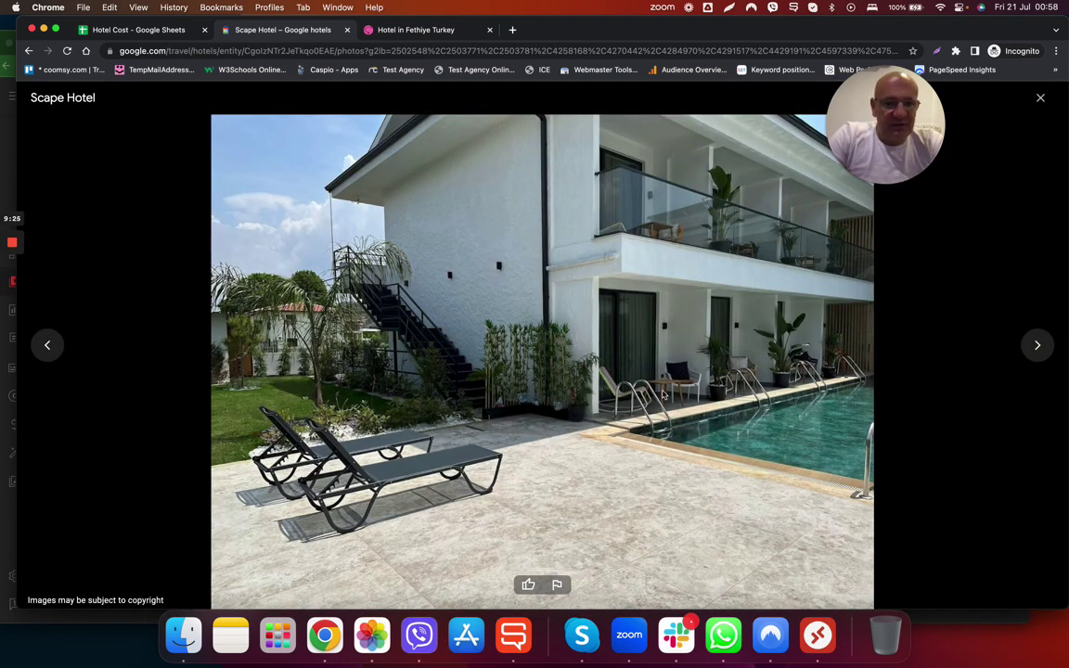
{"action": "left_click", "coordinate": [1039, 102]}
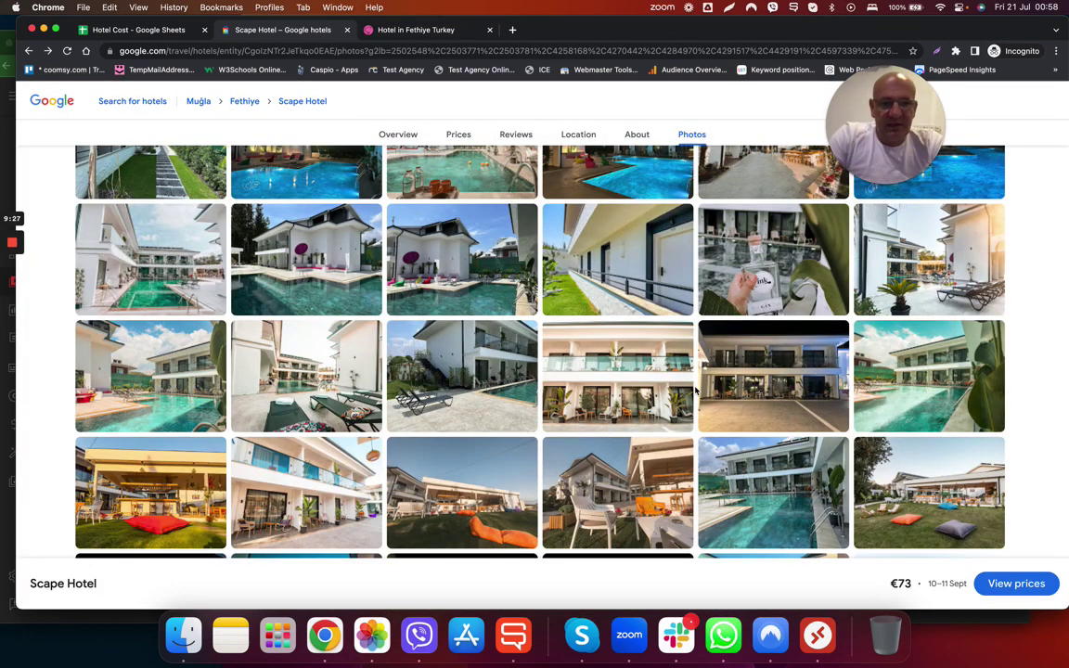
View the night photo of the two-storey balcony facade and its paved forecourt at full size, and browse further exterior photos.
{"action": "scroll", "coordinate": [776, 323], "scroll_direction": "down", "scroll_amount": 1}
{"action": "left_click", "coordinate": [776, 323]}
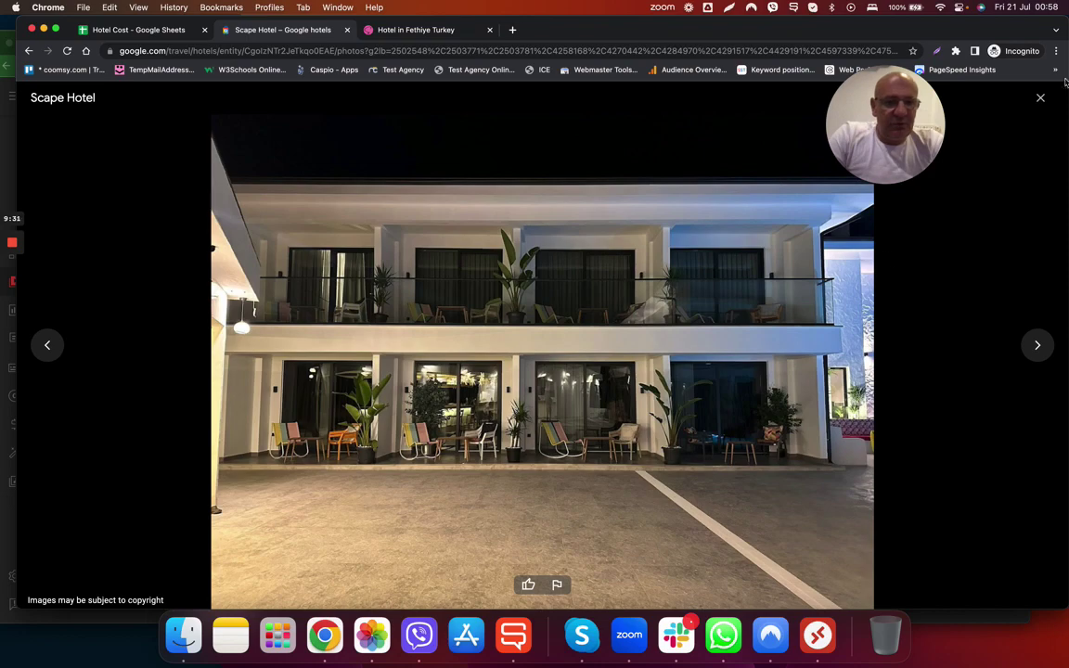
{"action": "left_click", "coordinate": [1041, 99]}
{"action": "scroll", "coordinate": [617, 396], "scroll_direction": "down", "scroll_amount": 5}
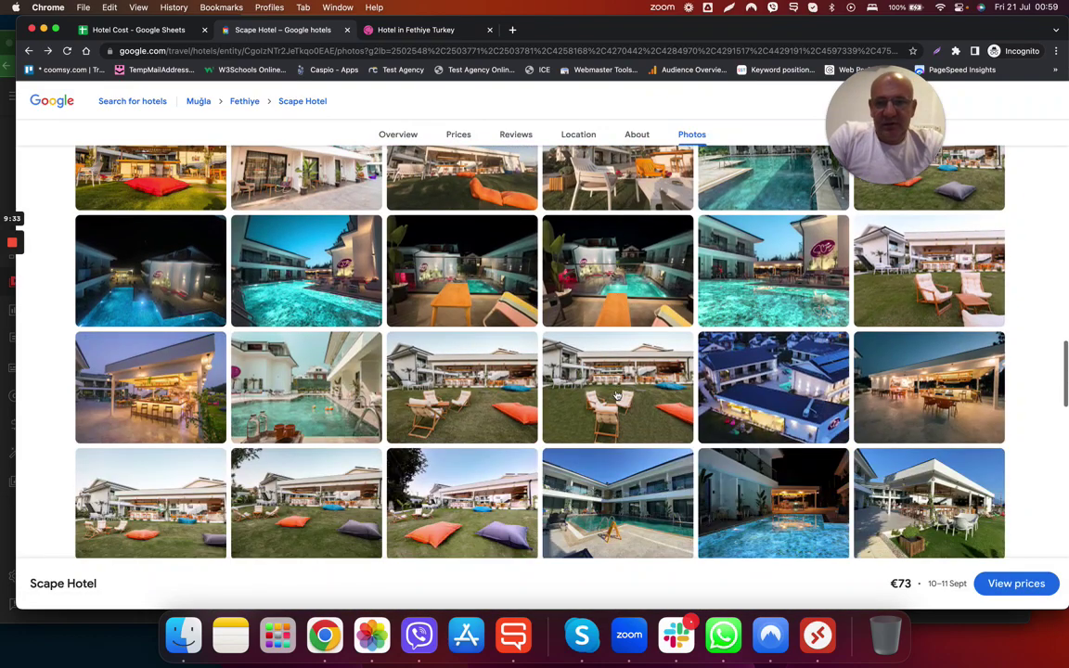
{"action": "scroll", "coordinate": [617, 396], "scroll_direction": "down", "scroll_amount": 3}
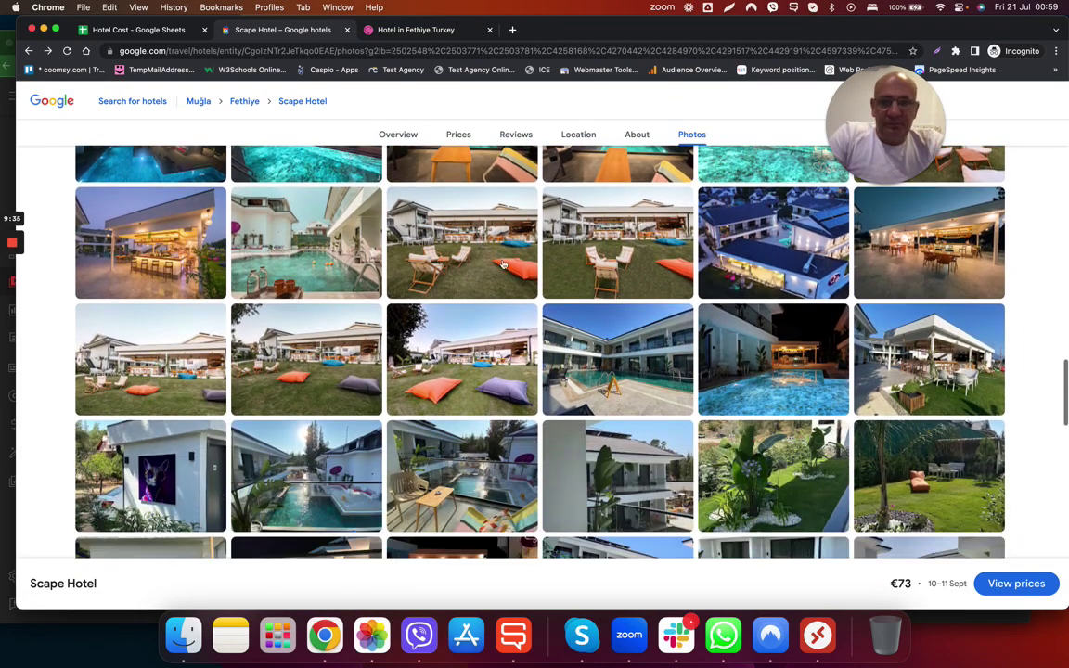
Return to the Hotel Cost sheet and set the text colour of B9:C9, the flooring cost, to black.
{"action": "left_click", "coordinate": [162, 31]}
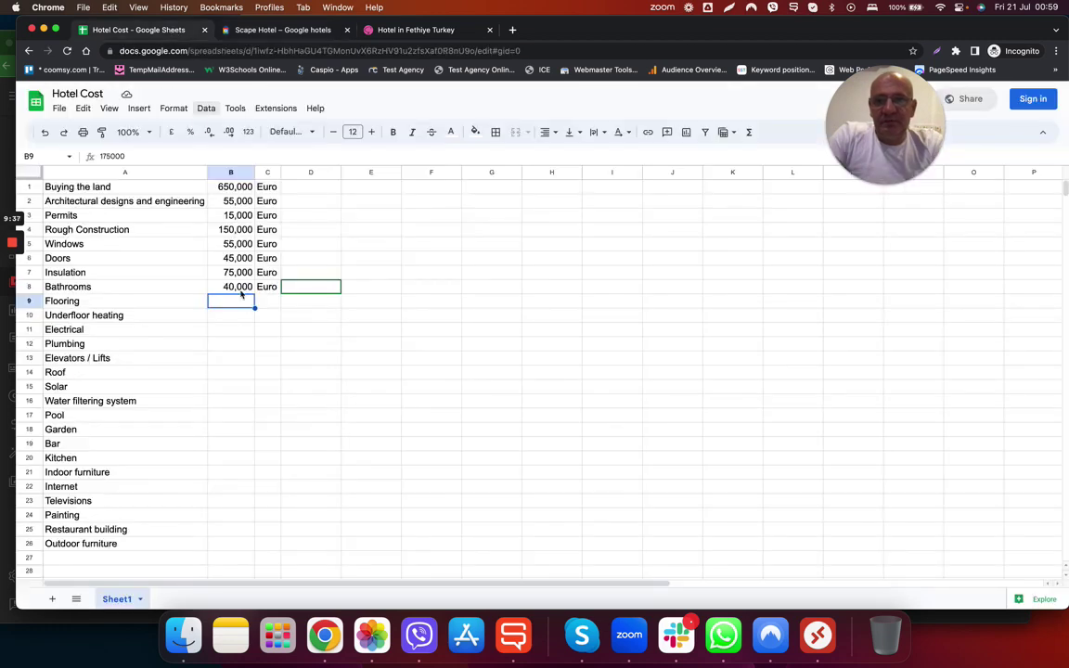
{"action": "left_click_drag", "start_coordinate": [222, 302], "coordinate": [269, 302]}
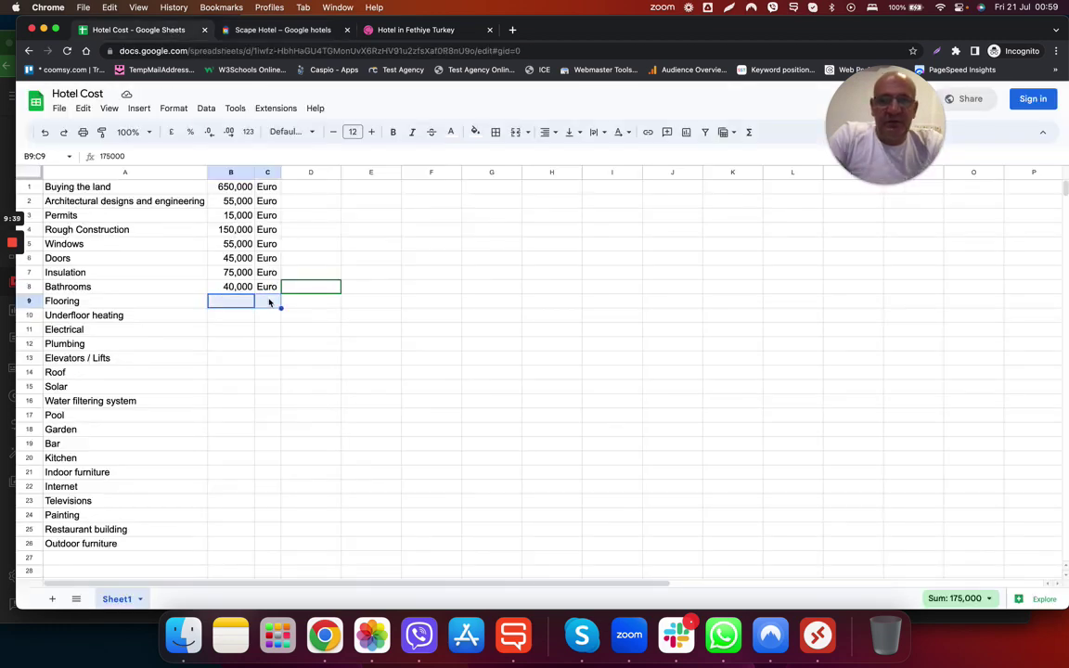
{"action": "left_click", "coordinate": [451, 135]}
{"action": "left_click", "coordinate": [454, 179]}
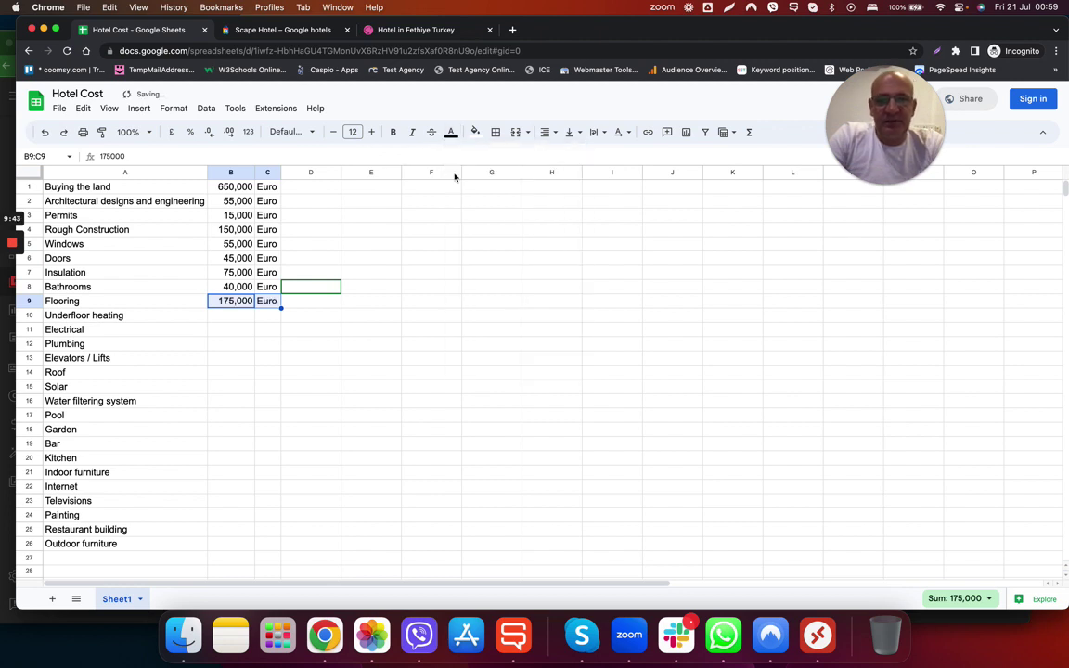
{"action": "left_click", "coordinate": [362, 320]}
View the Scape Hotel dusk photo of the open-air bar and dining terrace at full size, and browse on to the Amenities photos.
{"action": "left_click", "coordinate": [233, 316]}
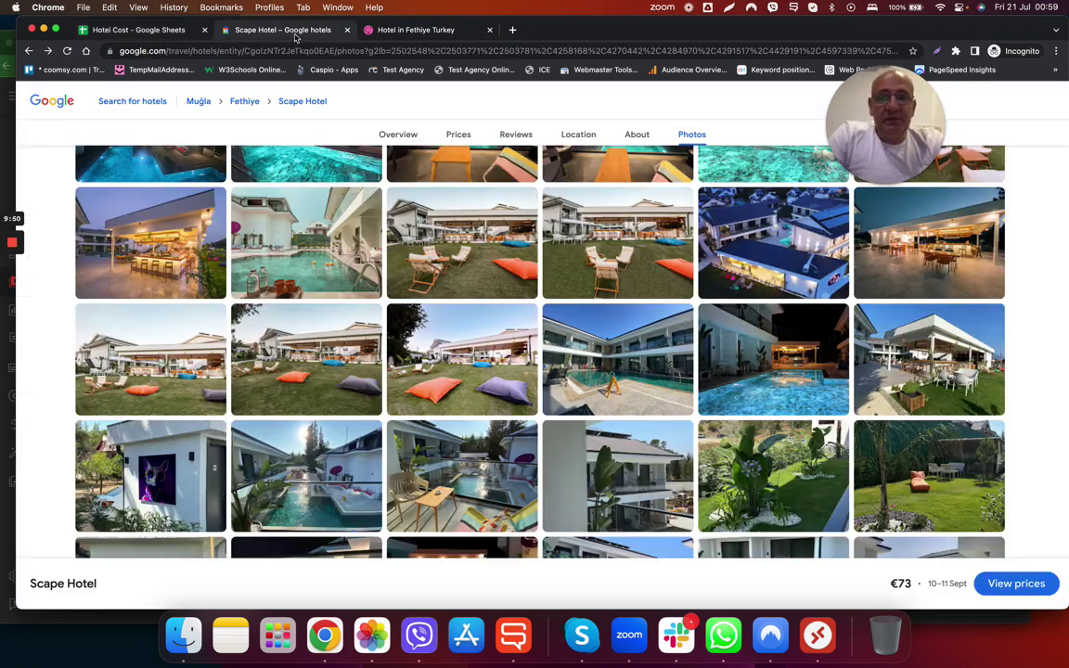
{"action": "left_click", "coordinate": [268, 33]}
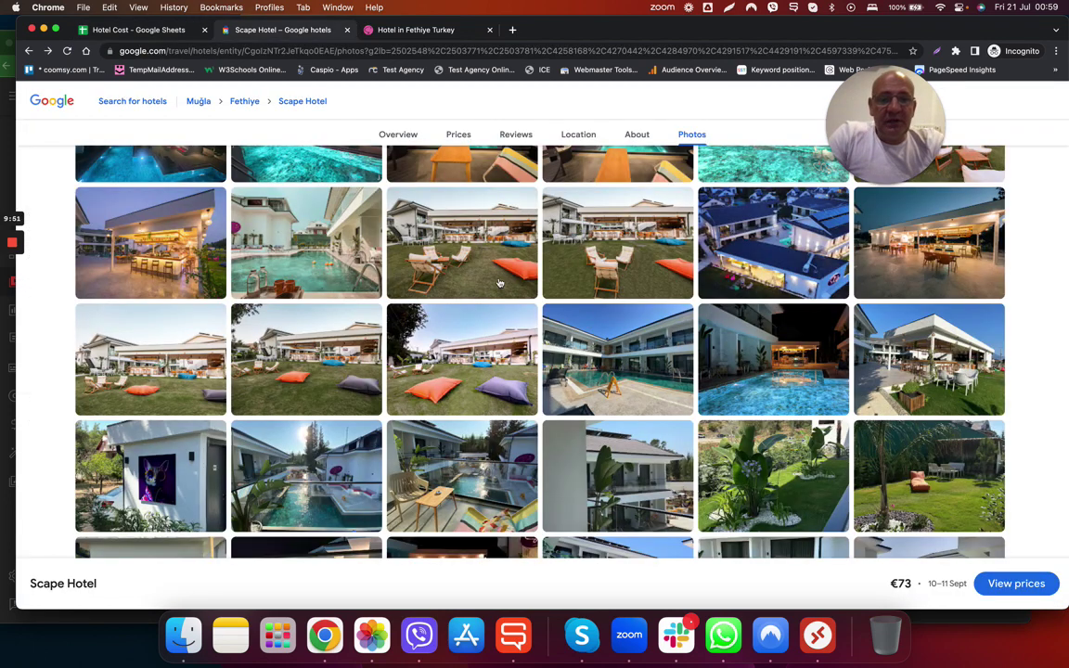
{"action": "scroll", "coordinate": [594, 306], "scroll_direction": "up", "scroll_amount": 2}
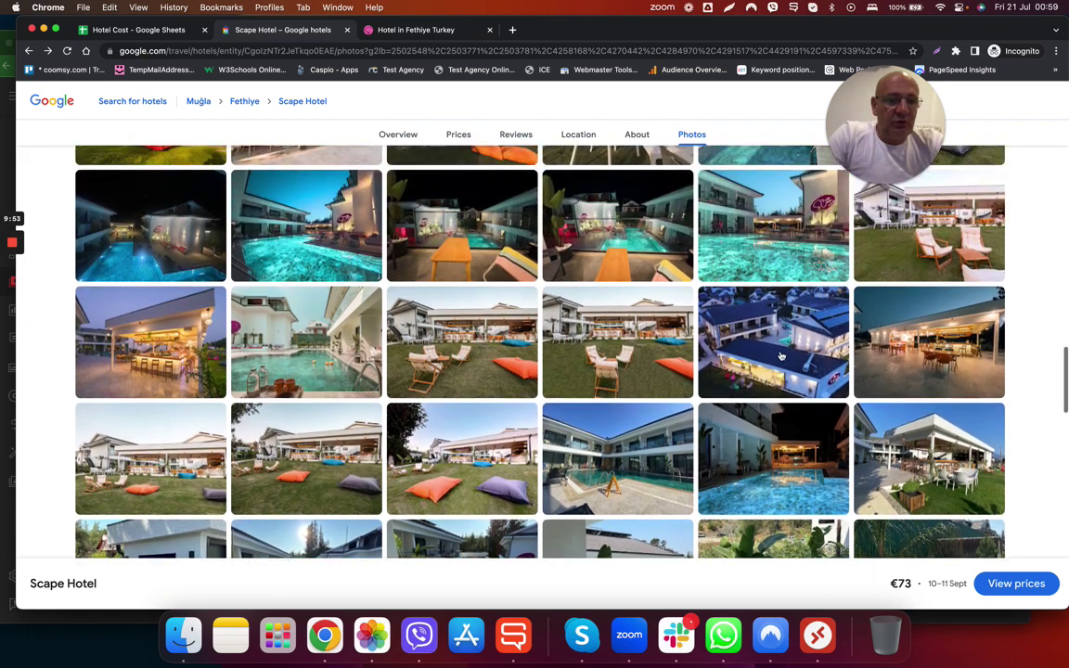
{"action": "left_click", "coordinate": [924, 346]}
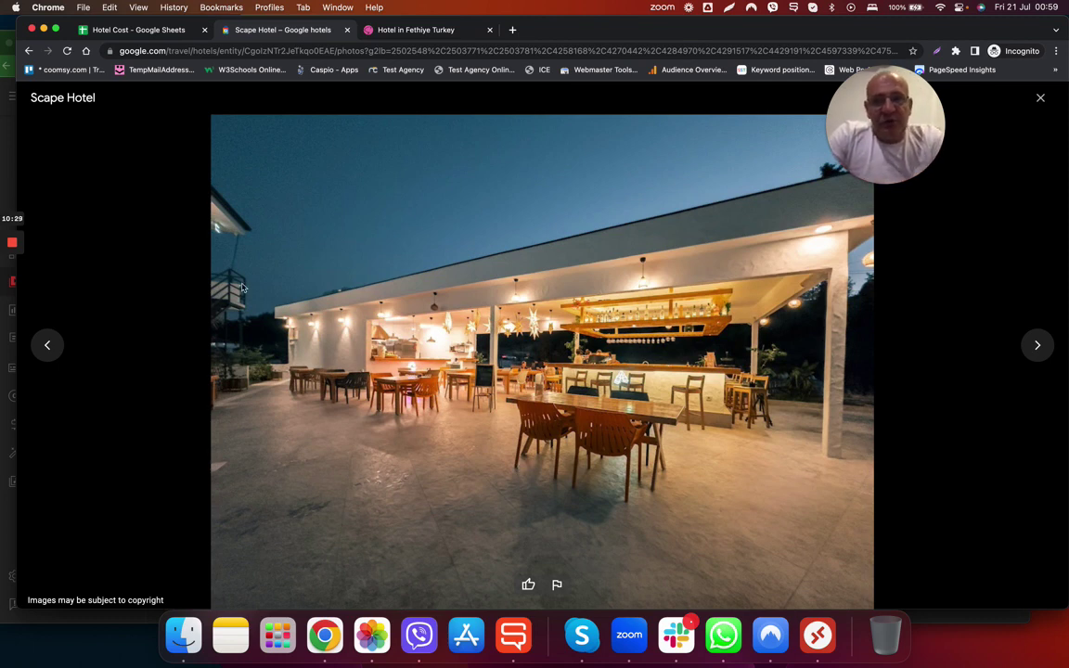
{"action": "left_click", "coordinate": [1042, 98]}
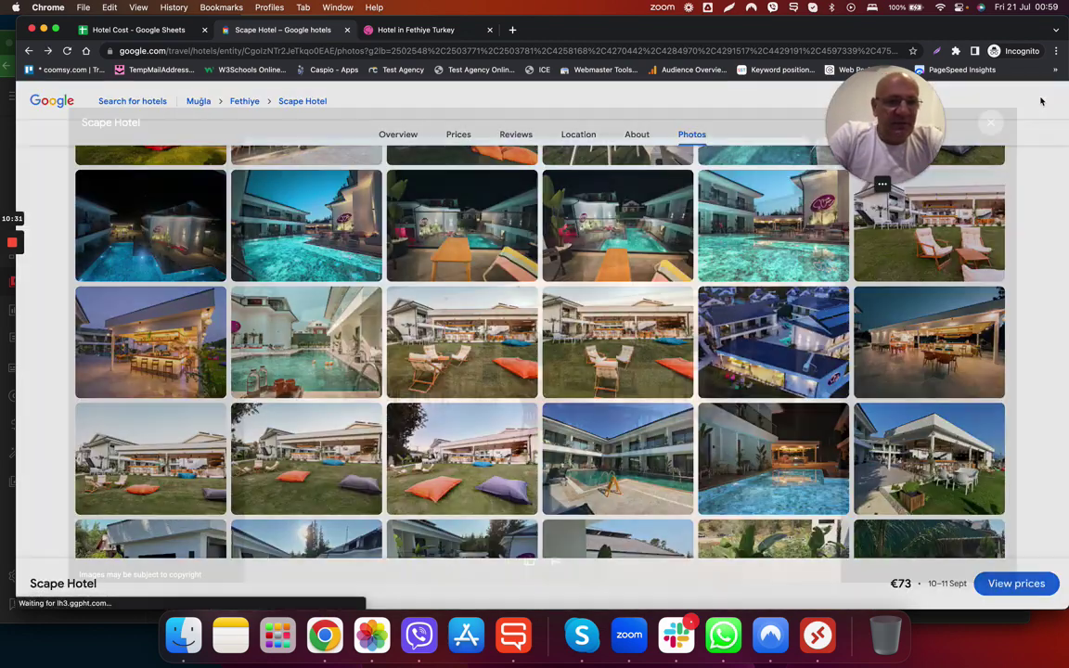
{"action": "scroll", "coordinate": [732, 434], "scroll_direction": "down", "scroll_amount": 3}
{"action": "scroll", "coordinate": [731, 434], "scroll_direction": "down", "scroll_amount": 6}
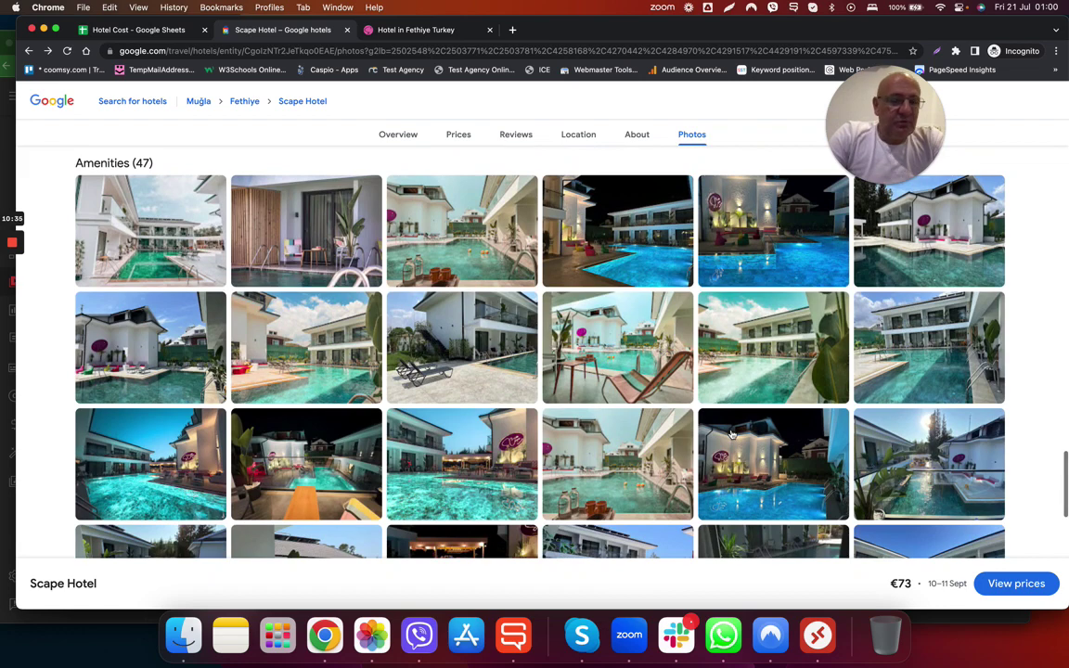
Return to the Hotel Cost sheet and set the text colour of B10:C10, the underfloor heating cost, to black.
{"action": "left_click", "coordinate": [168, 32]}
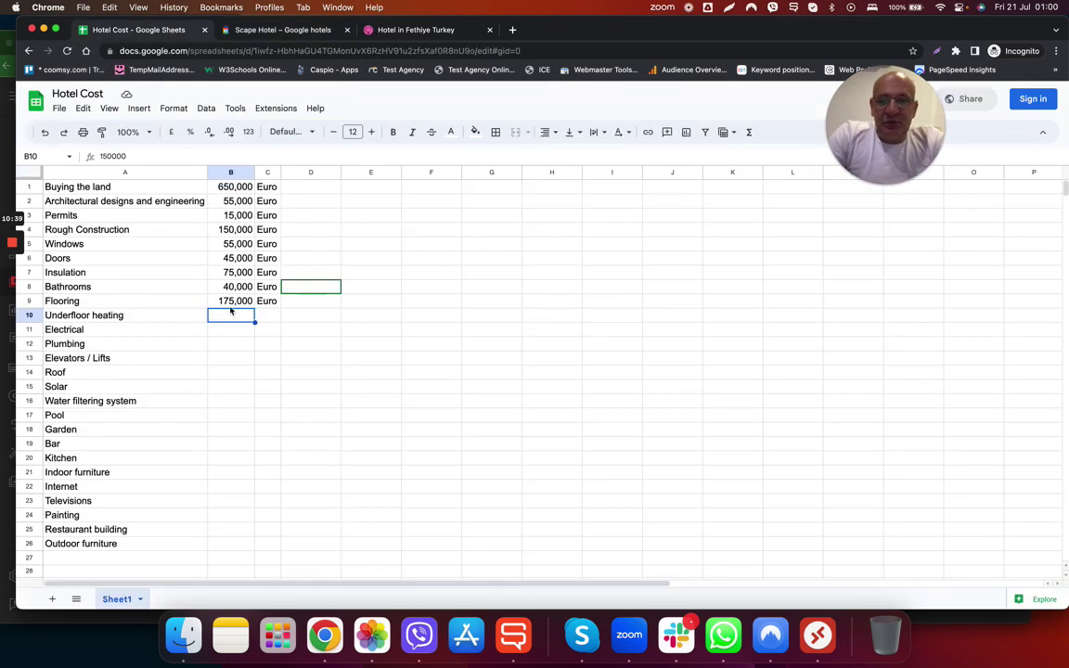
{"action": "left_click_drag", "start_coordinate": [224, 319], "coordinate": [267, 317]}
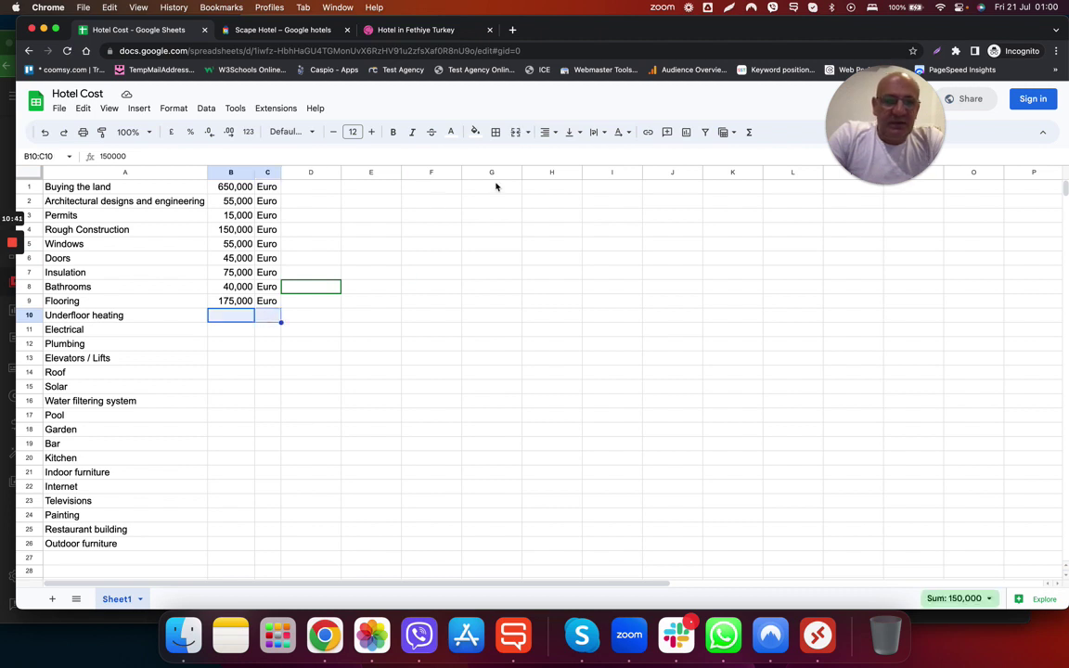
{"action": "left_click", "coordinate": [451, 131]}
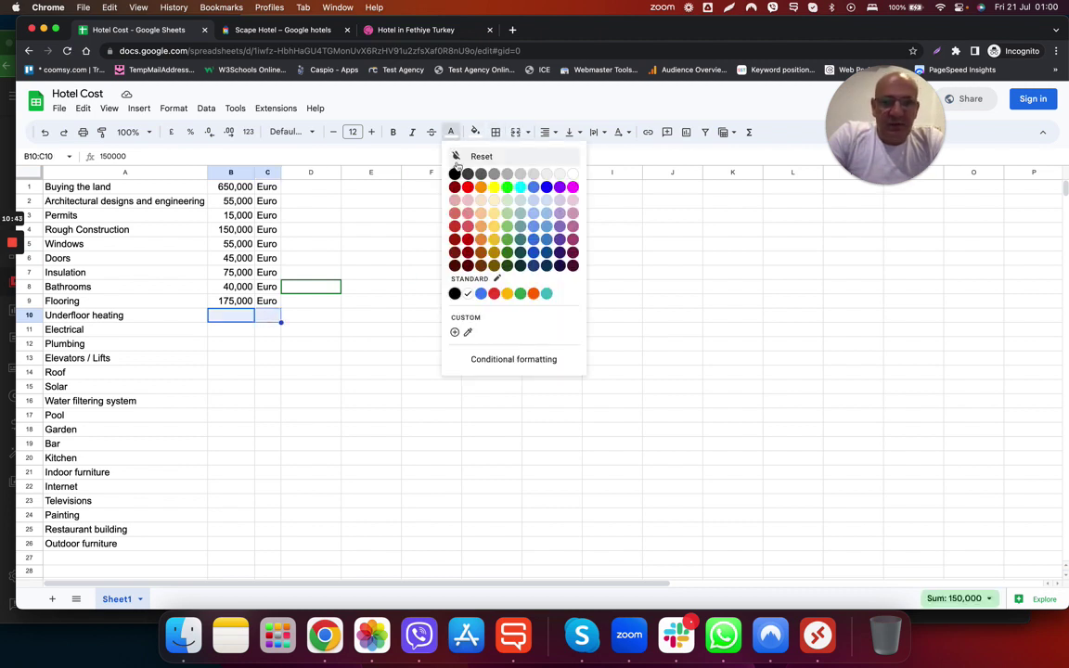
{"action": "left_click", "coordinate": [455, 174]}
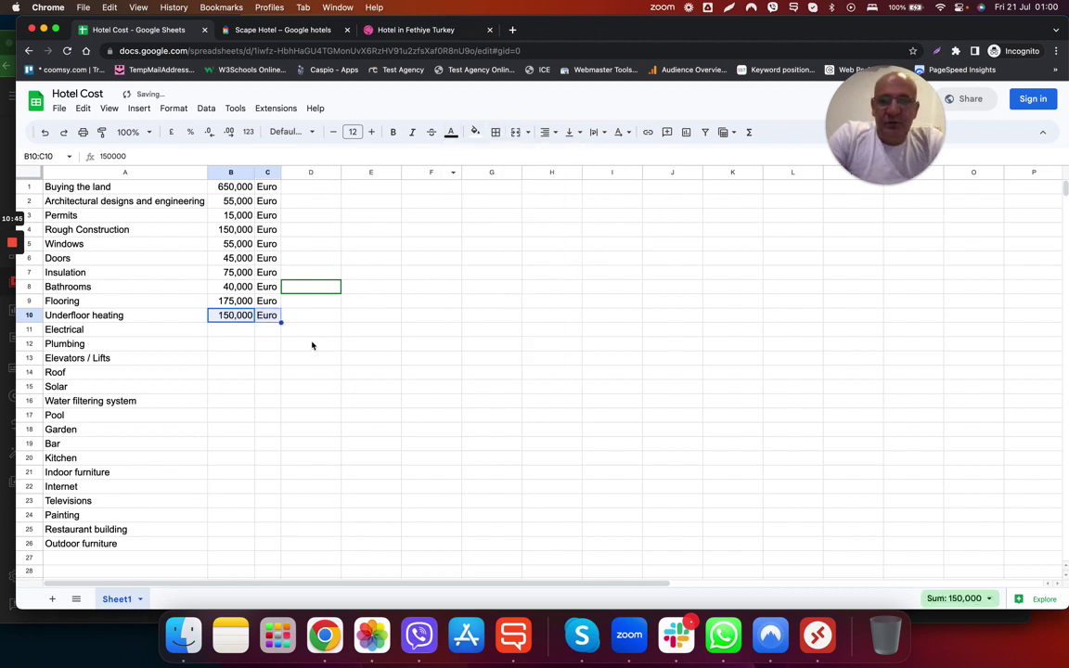
Set the text colour of B11:C11, the electrical cost, to black.
{"action": "left_click", "coordinate": [240, 333]}
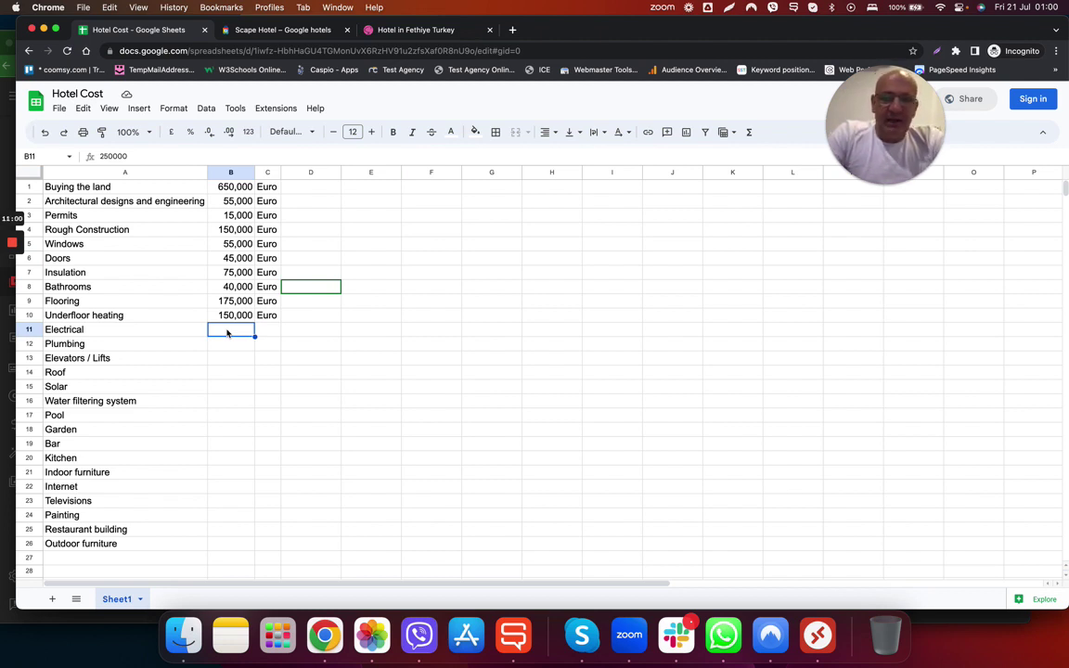
{"action": "left_click_drag", "start_coordinate": [227, 333], "coordinate": [267, 332]}
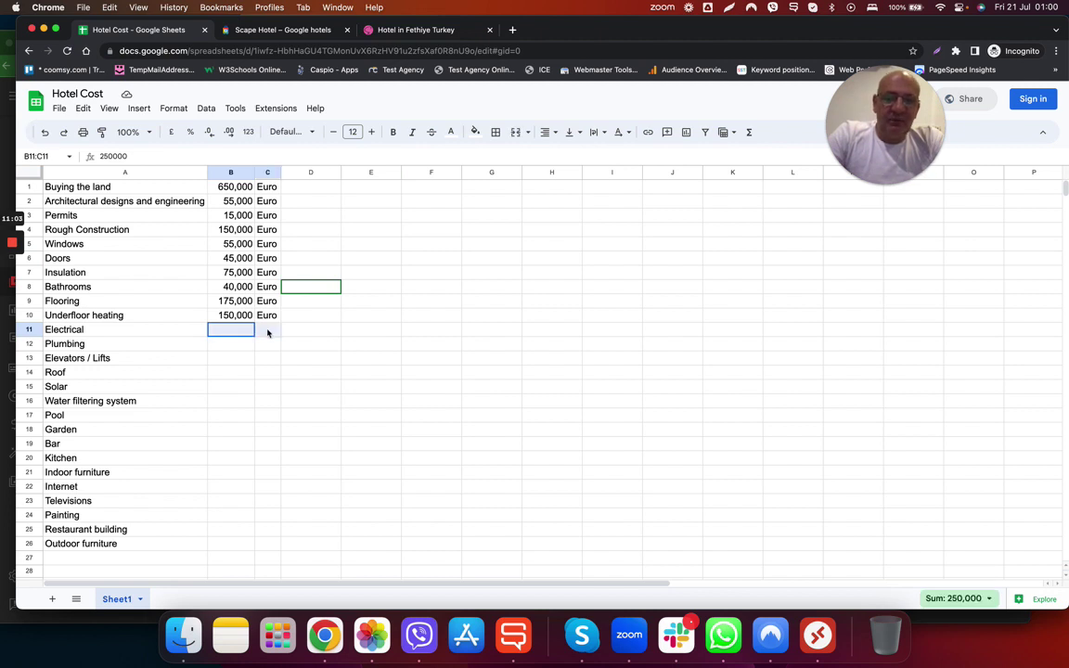
{"action": "left_click", "coordinate": [451, 132]}
{"action": "left_click", "coordinate": [454, 174]}
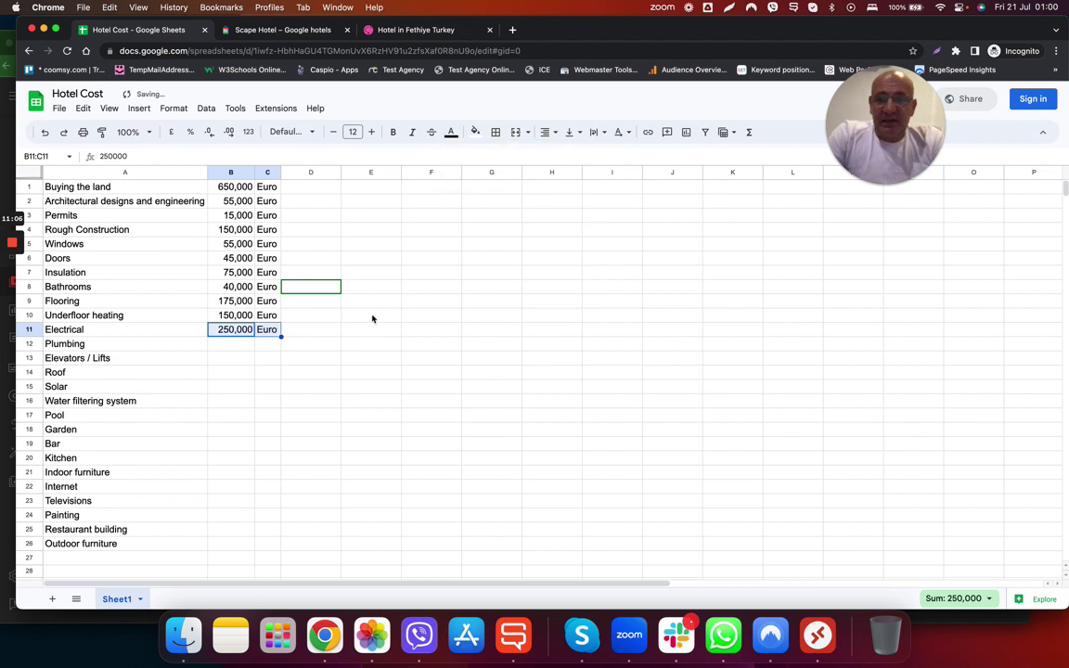
{"action": "left_click", "coordinate": [321, 362]}
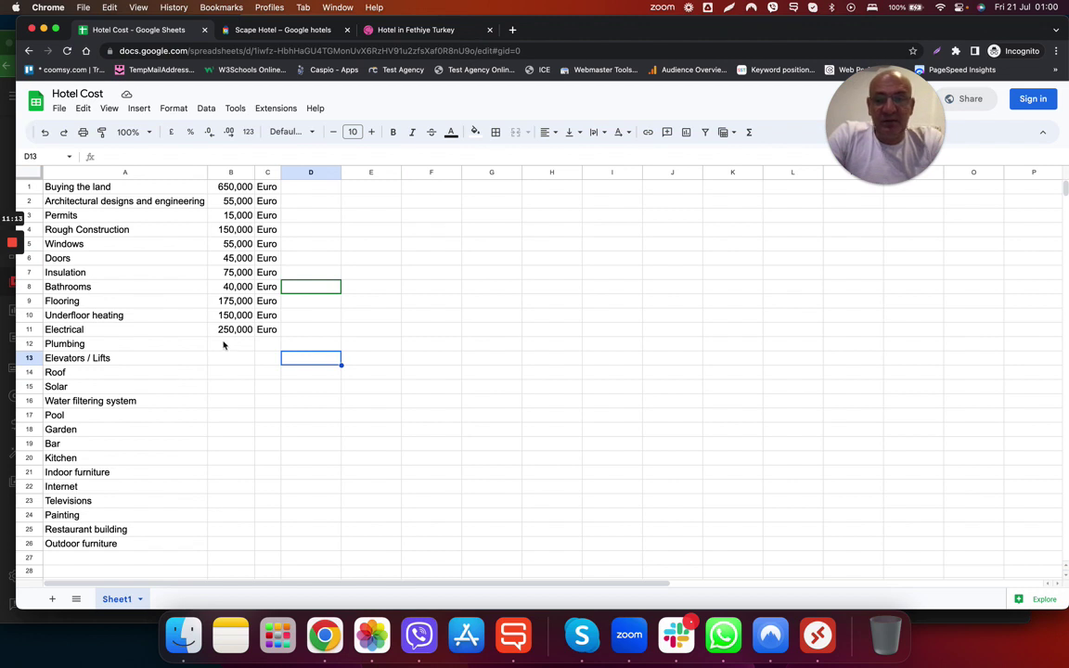
Set the text colour of B12:C12, the plumbing cost, to black.
{"action": "left_click_drag", "start_coordinate": [228, 345], "coordinate": [266, 347]}
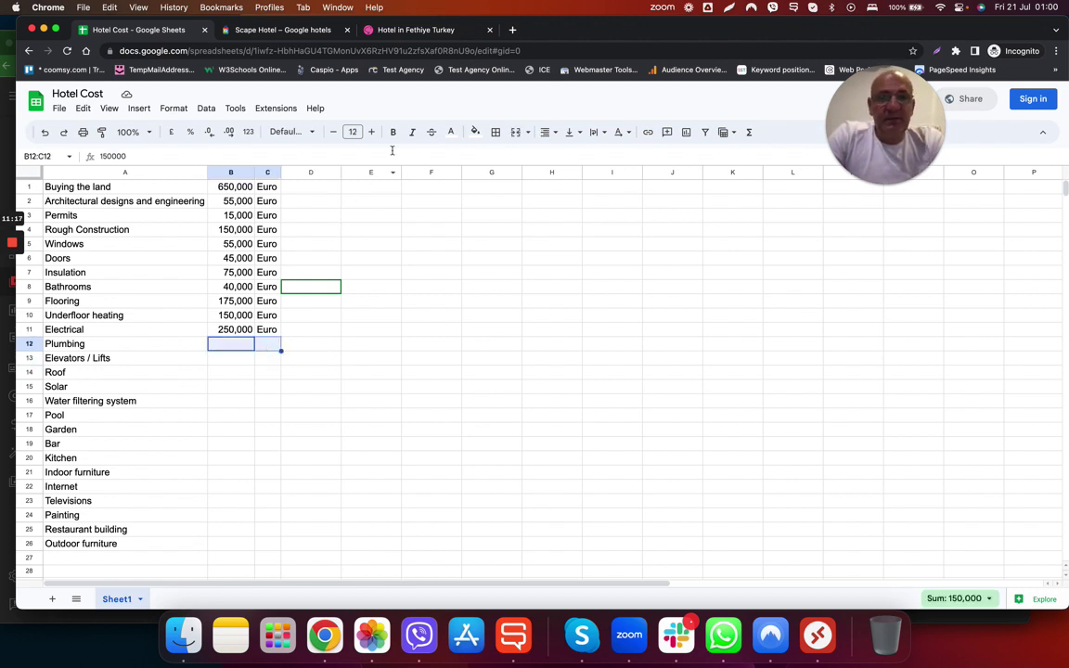
{"action": "left_click", "coordinate": [452, 133]}
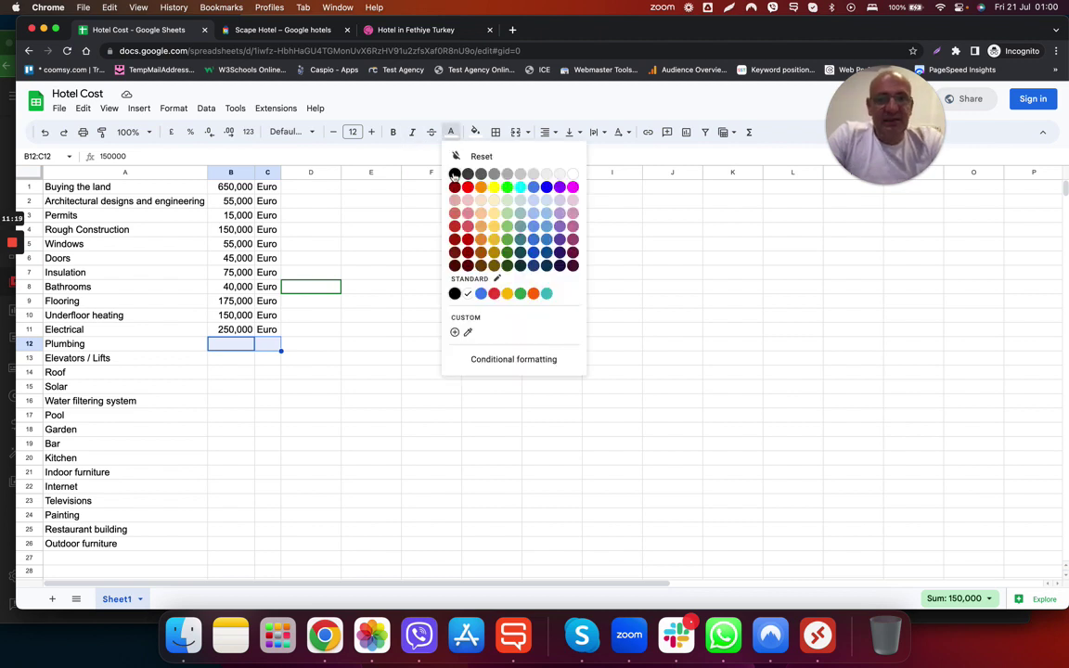
{"action": "left_click", "coordinate": [453, 184]}
{"action": "left_click", "coordinate": [355, 334]}
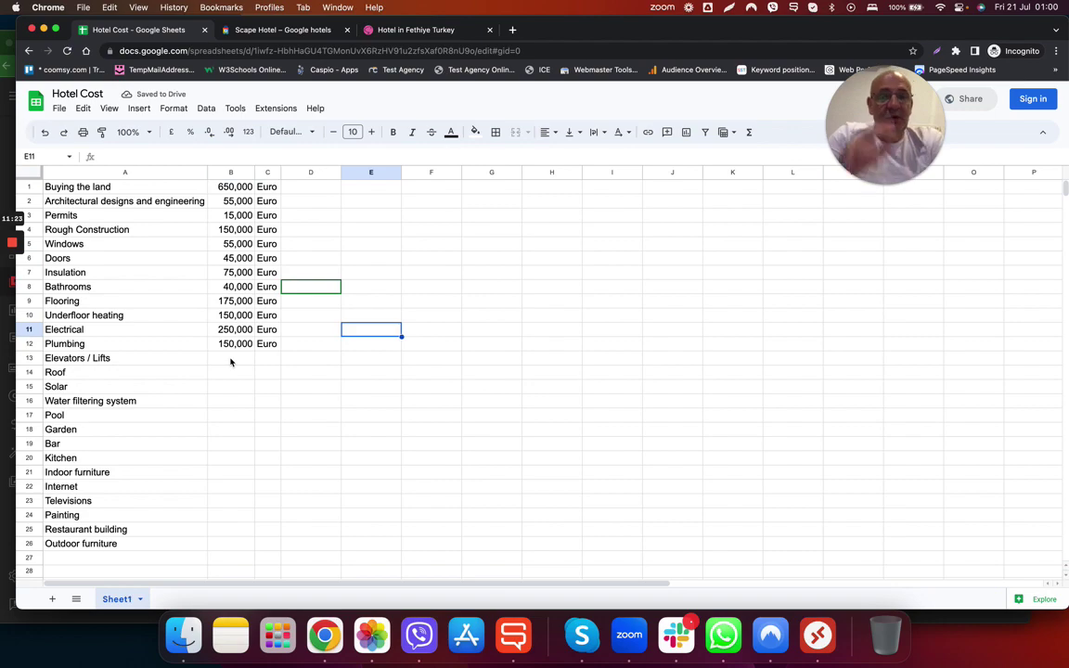
View the Scape Hotel aerial evening photo with the dark roofs and solar panels at full size and close it.
{"action": "left_click", "coordinate": [275, 31]}
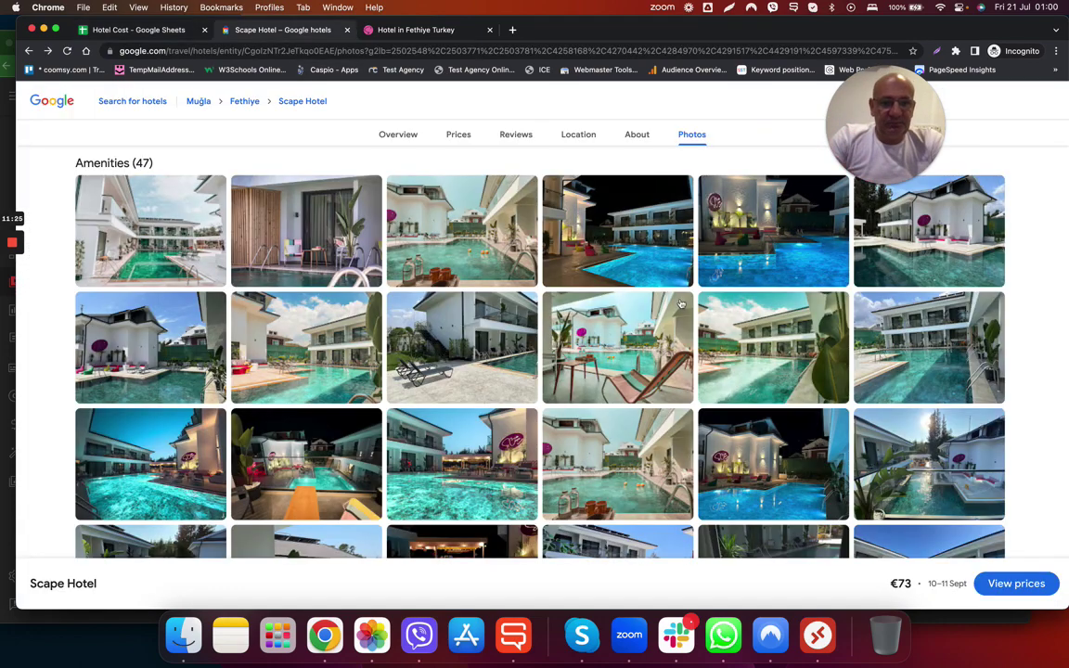
{"action": "scroll", "coordinate": [776, 405], "scroll_direction": "down", "scroll_amount": 15}
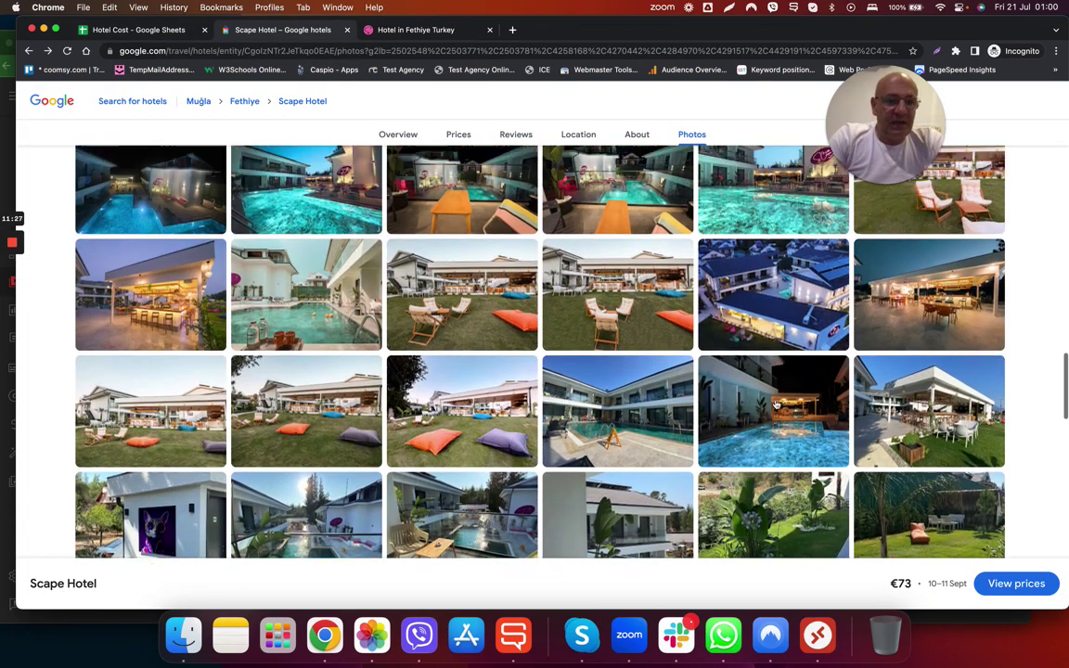
{"action": "left_click", "coordinate": [776, 405]}
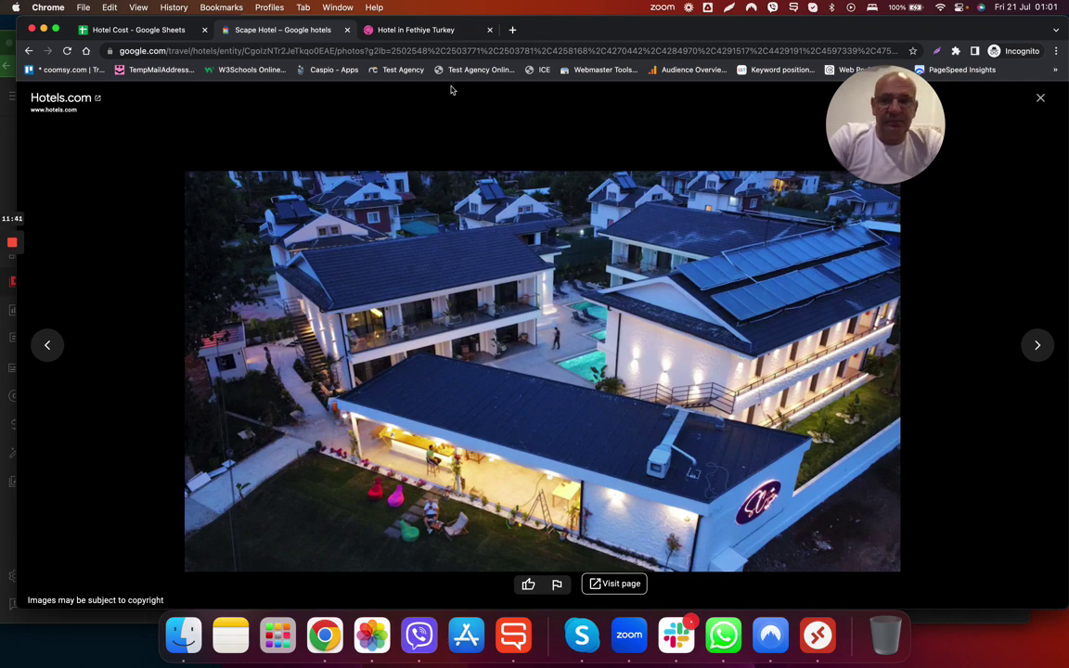
{"action": "left_click", "coordinate": [469, 130]}
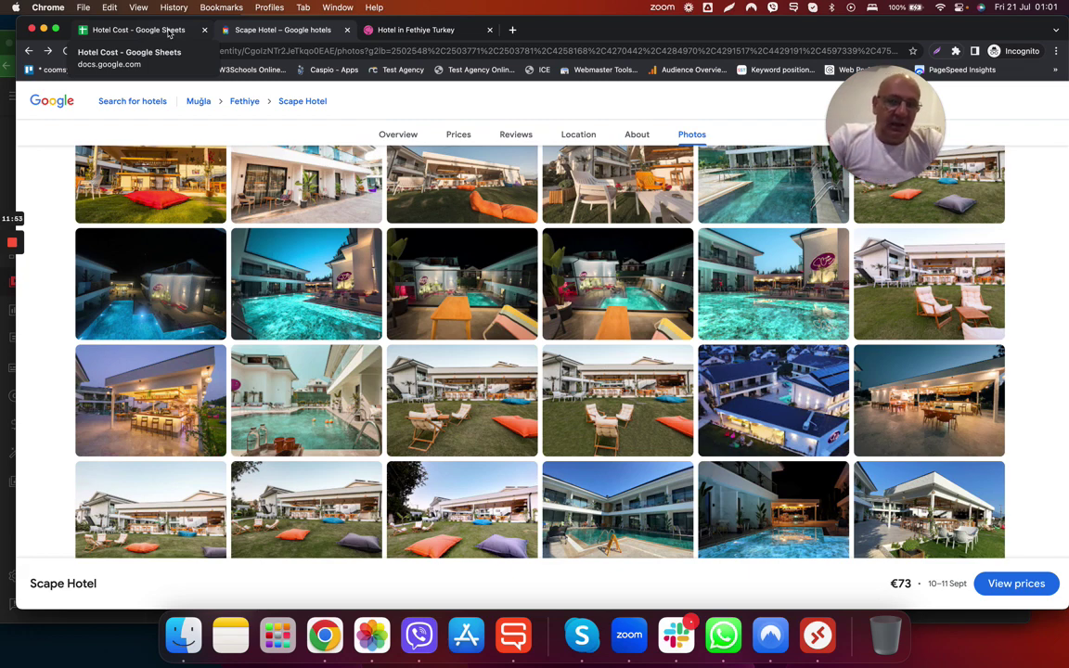
Return to the Hotel Cost sheet and set the text colour of B13:C13, the elevators and lifts cost, to black.
{"action": "left_click", "coordinate": [139, 30]}
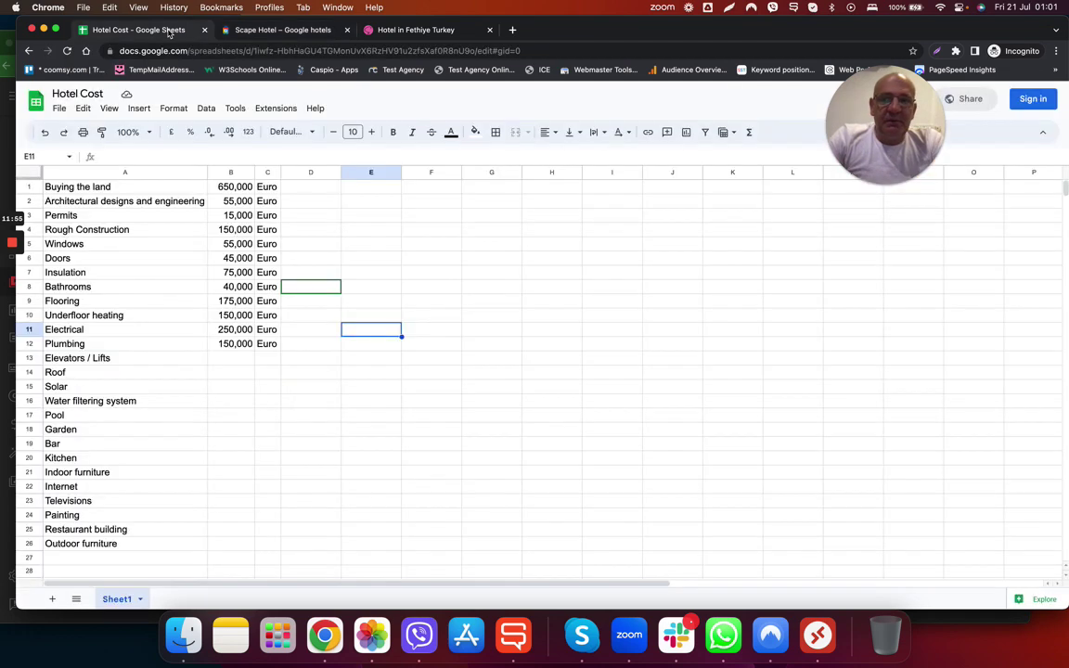
{"action": "left_click_drag", "start_coordinate": [225, 362], "coordinate": [279, 363]}
{"action": "left_click", "coordinate": [452, 136]}
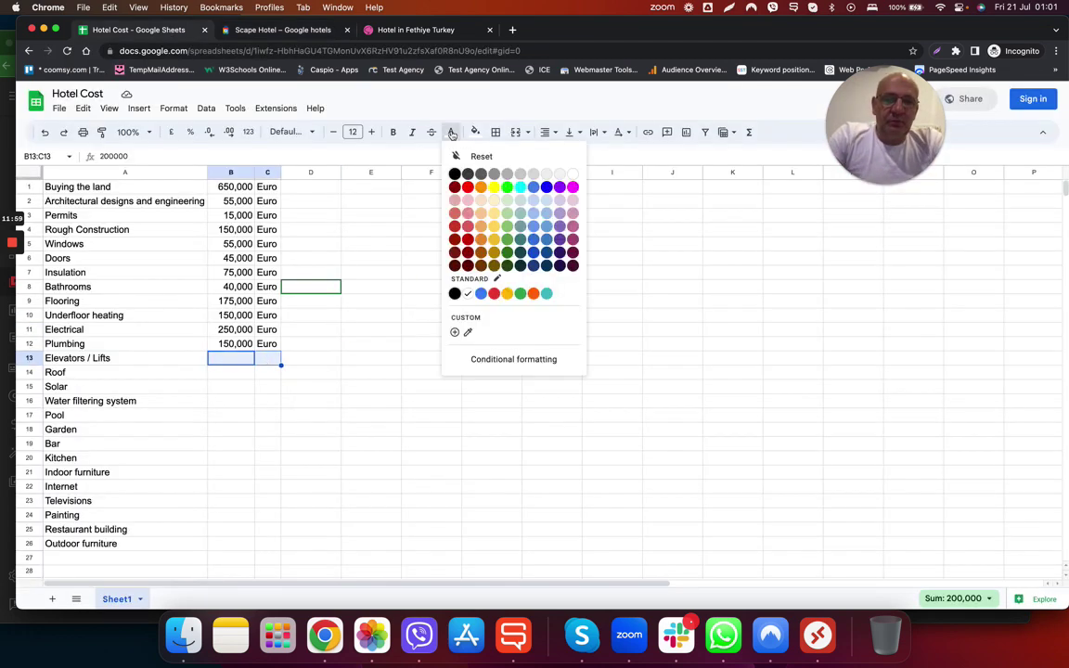
{"action": "left_click", "coordinate": [414, 158]}
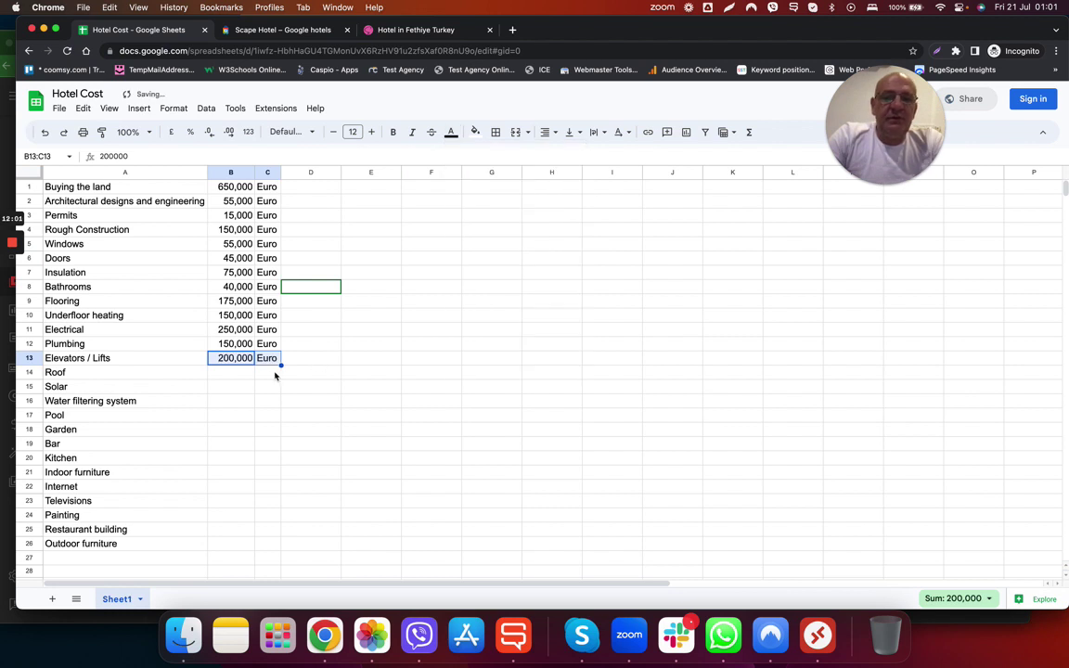
Set the text colour of B14:C14, the roof cost, to black.
{"action": "left_click", "coordinate": [241, 372]}
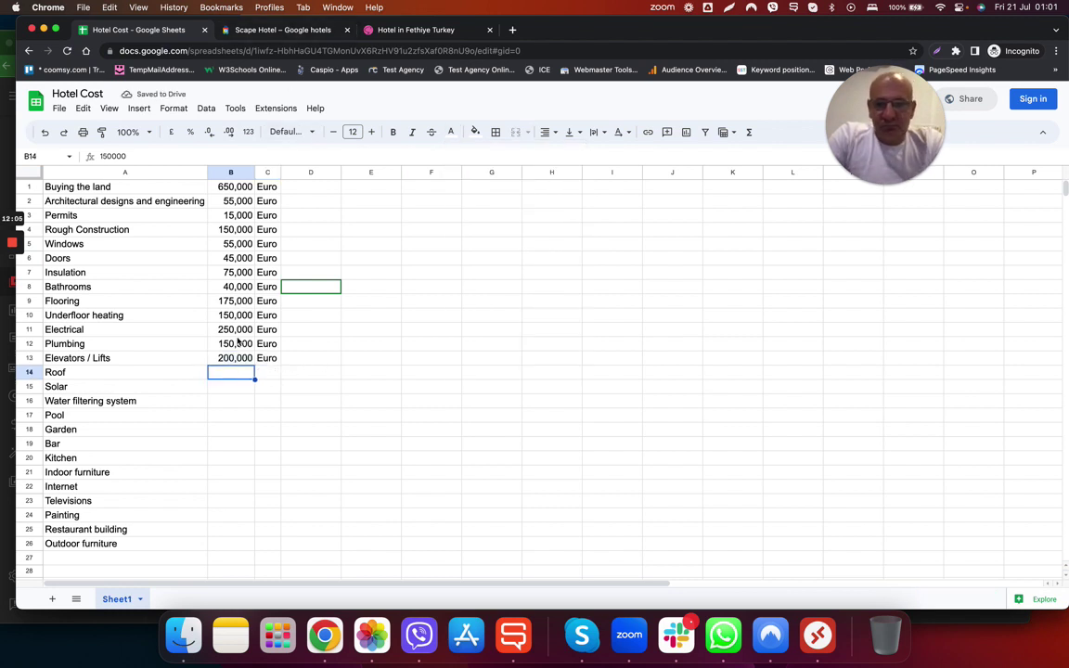
{"action": "left_click_drag", "start_coordinate": [233, 373], "coordinate": [261, 377]}
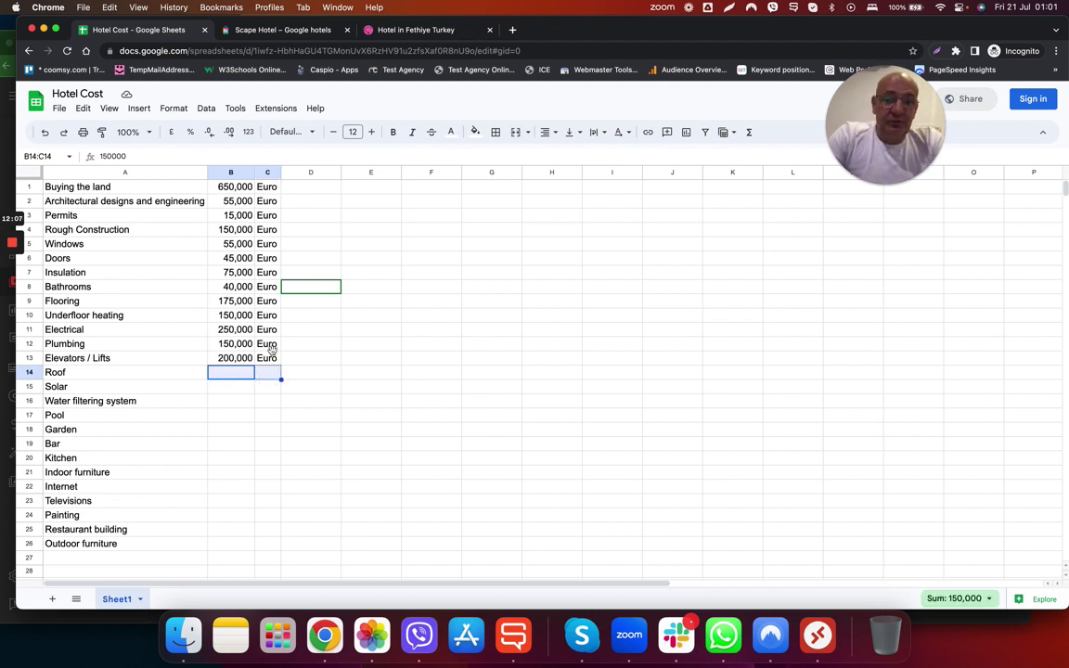
{"action": "left_click", "coordinate": [451, 132]}
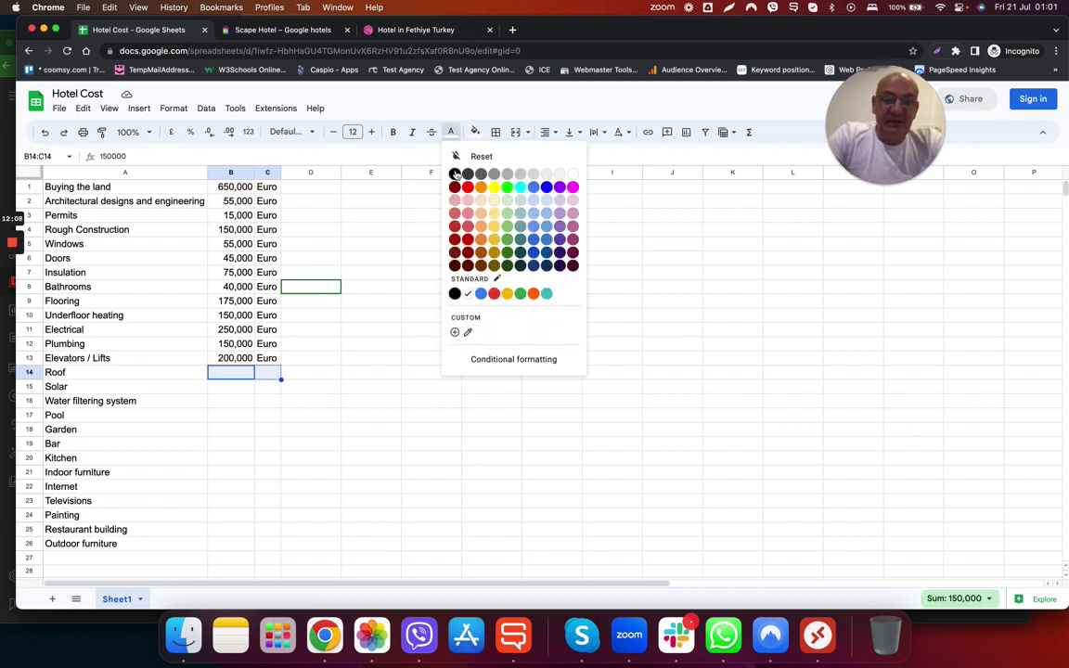
{"action": "left_click", "coordinate": [455, 174]}
{"action": "left_click", "coordinate": [331, 395]}
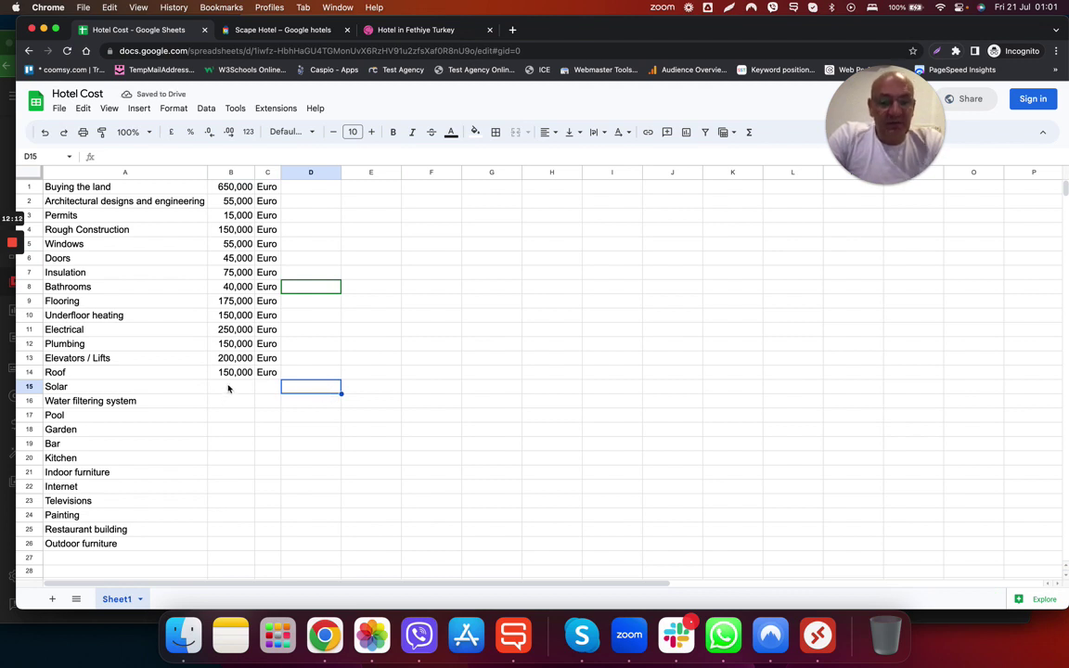
Set the text colour of B15:C15, the solar cost, to black.
{"action": "left_click_drag", "start_coordinate": [228, 388], "coordinate": [267, 389]}
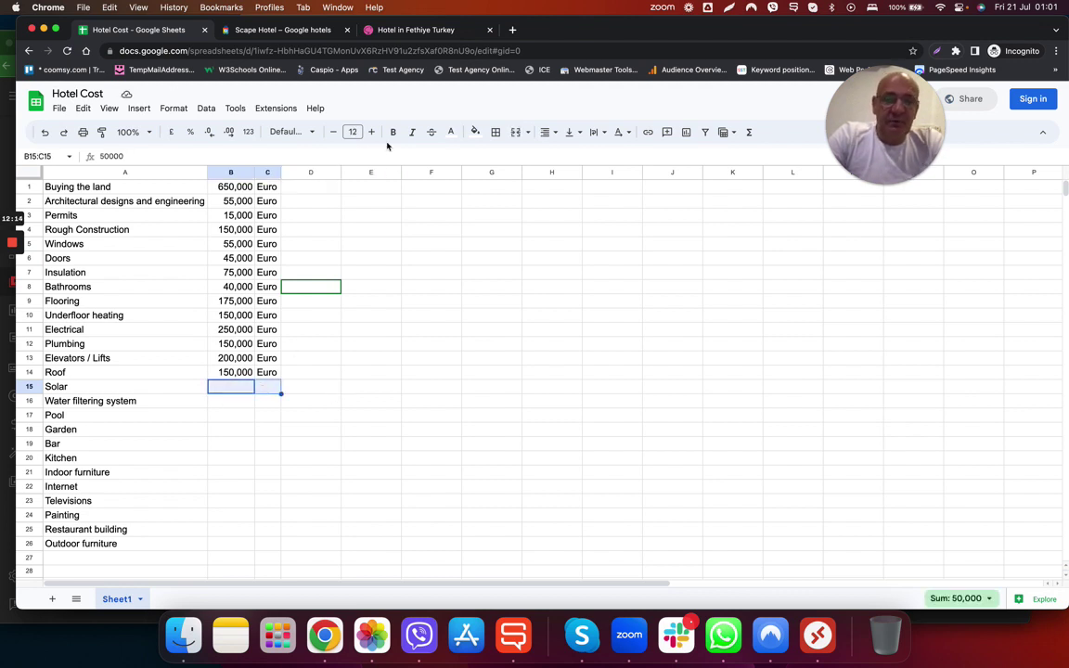
{"action": "left_click", "coordinate": [451, 132]}
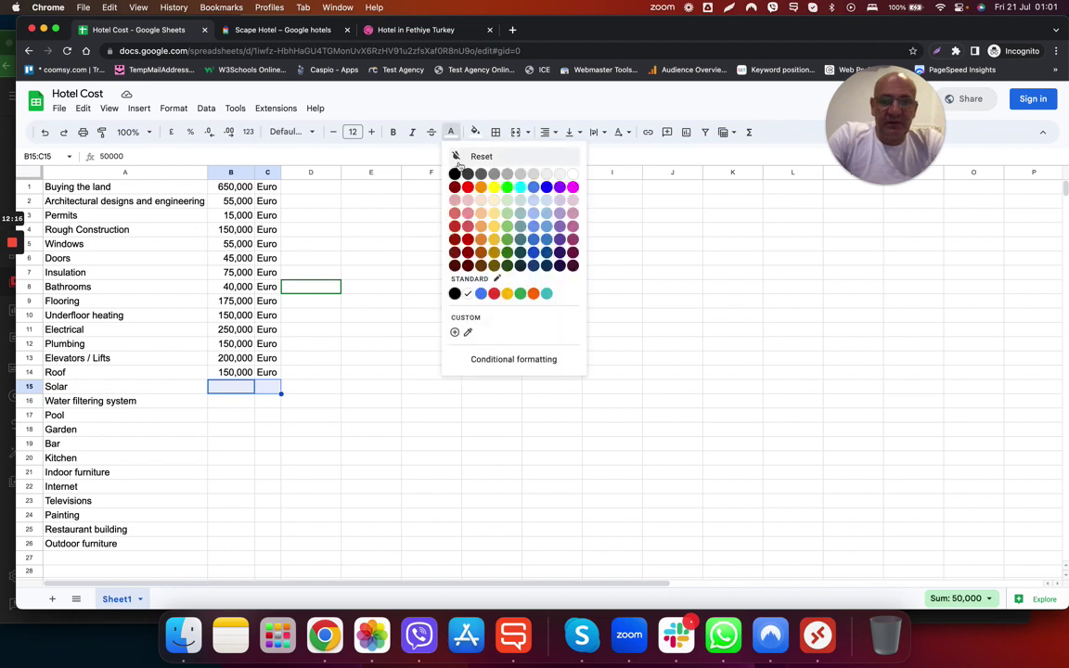
{"action": "left_click", "coordinate": [459, 160]}
{"action": "left_click", "coordinate": [379, 392]}
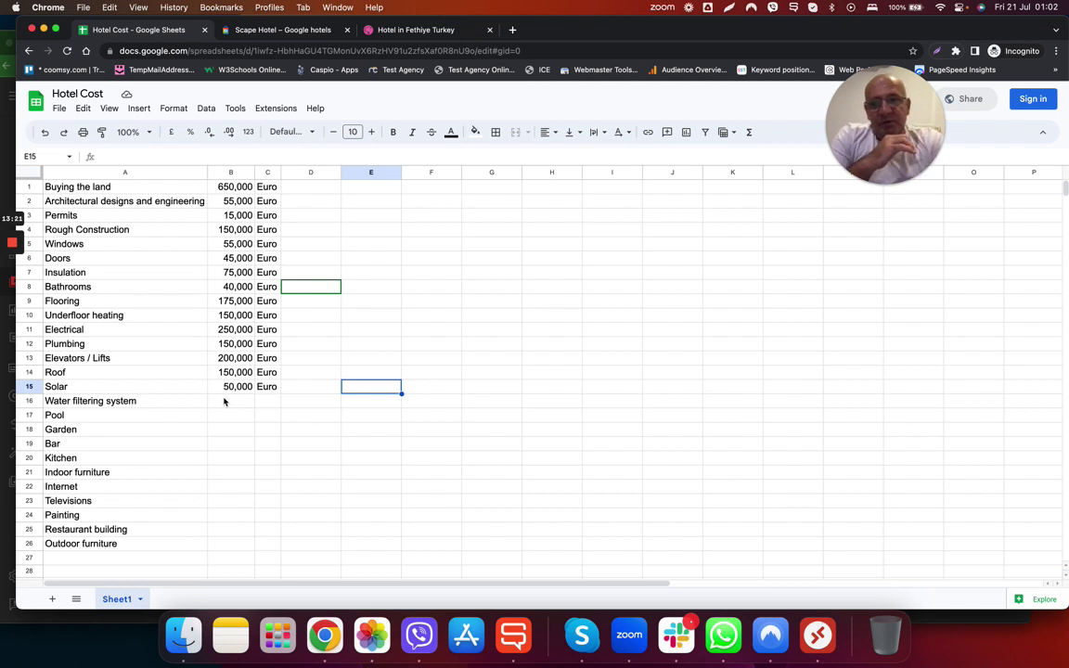
Set the text colour of B16:C16, the water filtering system cost, to black.
{"action": "left_click_drag", "start_coordinate": [224, 401], "coordinate": [255, 406]}
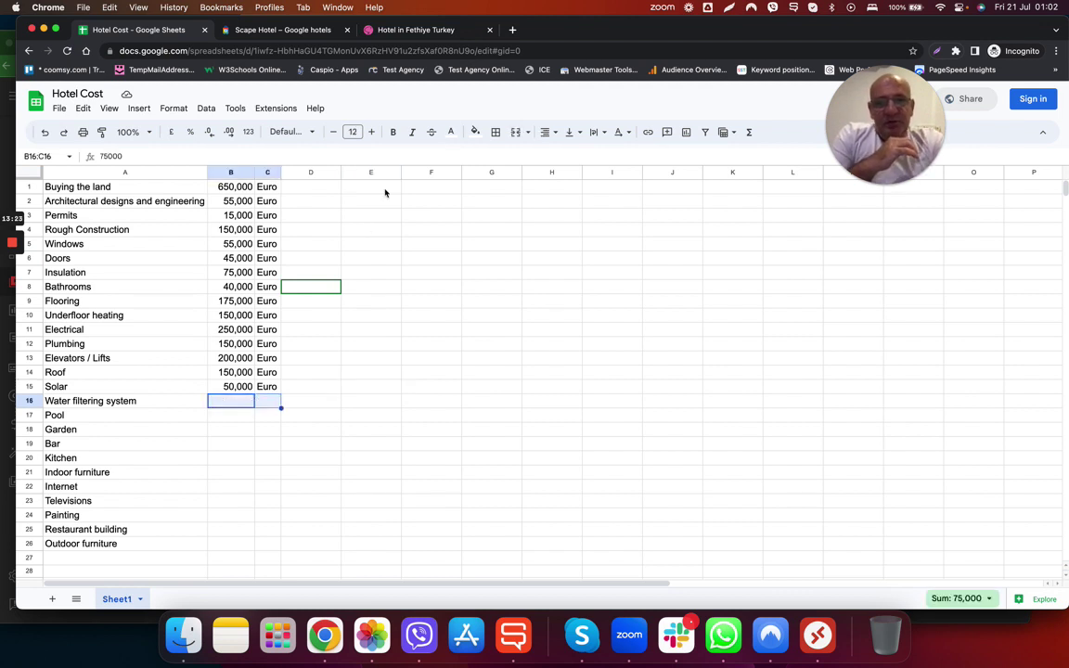
{"action": "left_click", "coordinate": [451, 133]}
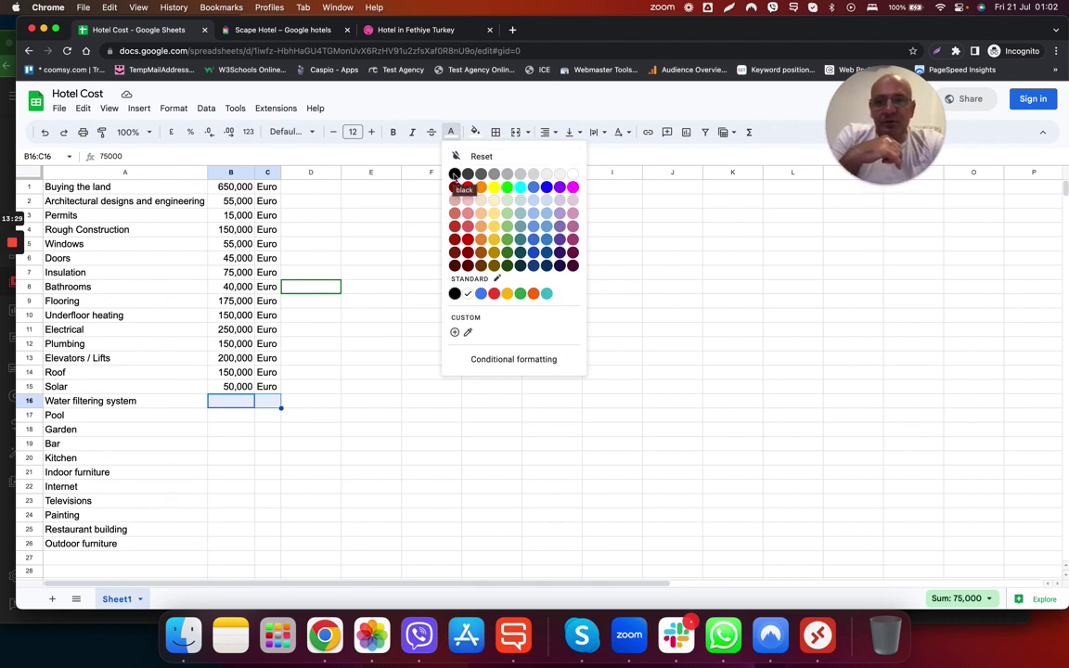
{"action": "left_click", "coordinate": [454, 175]}
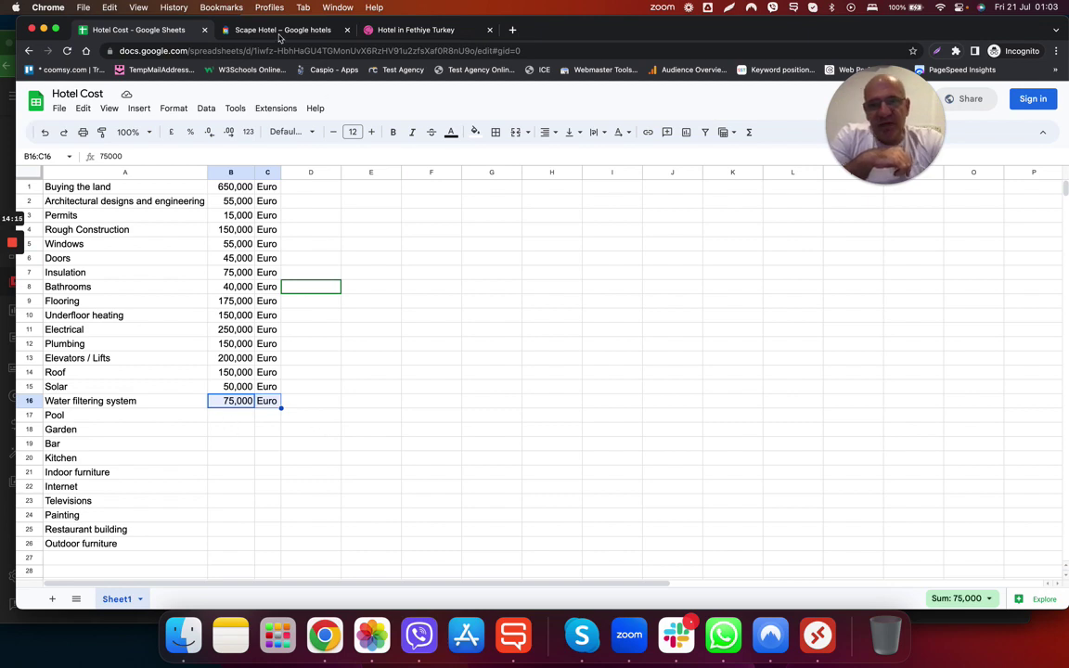
View the evening pool photo and the daytime pool photo with the bottles and cups from the Scape Hotel gallery at full size.
{"action": "left_click", "coordinate": [280, 31]}
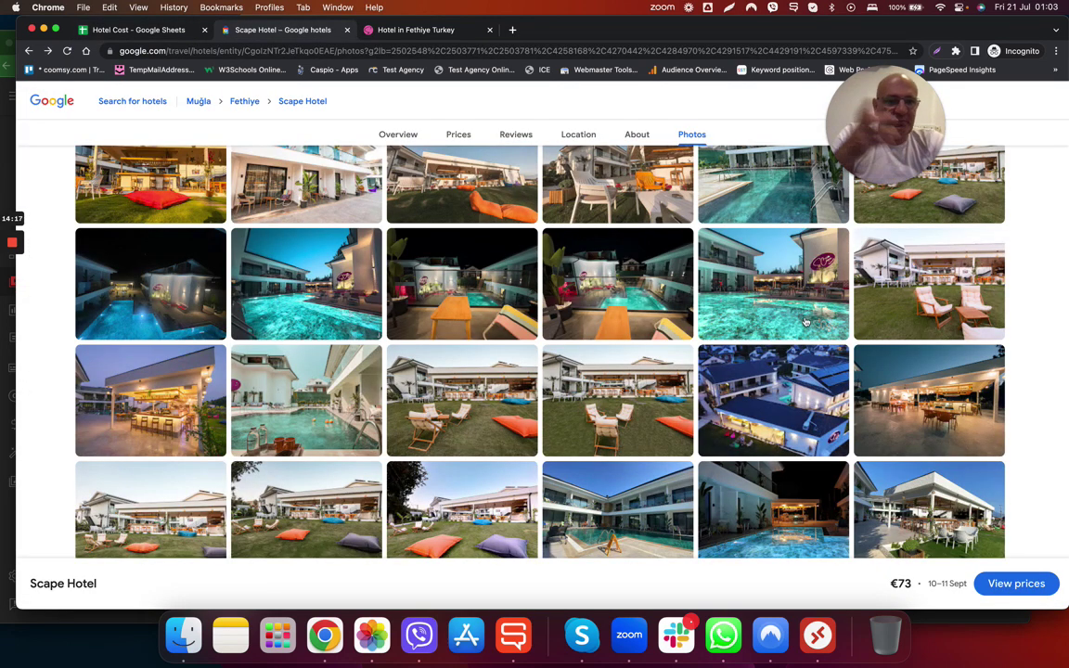
{"action": "left_click", "coordinate": [794, 278]}
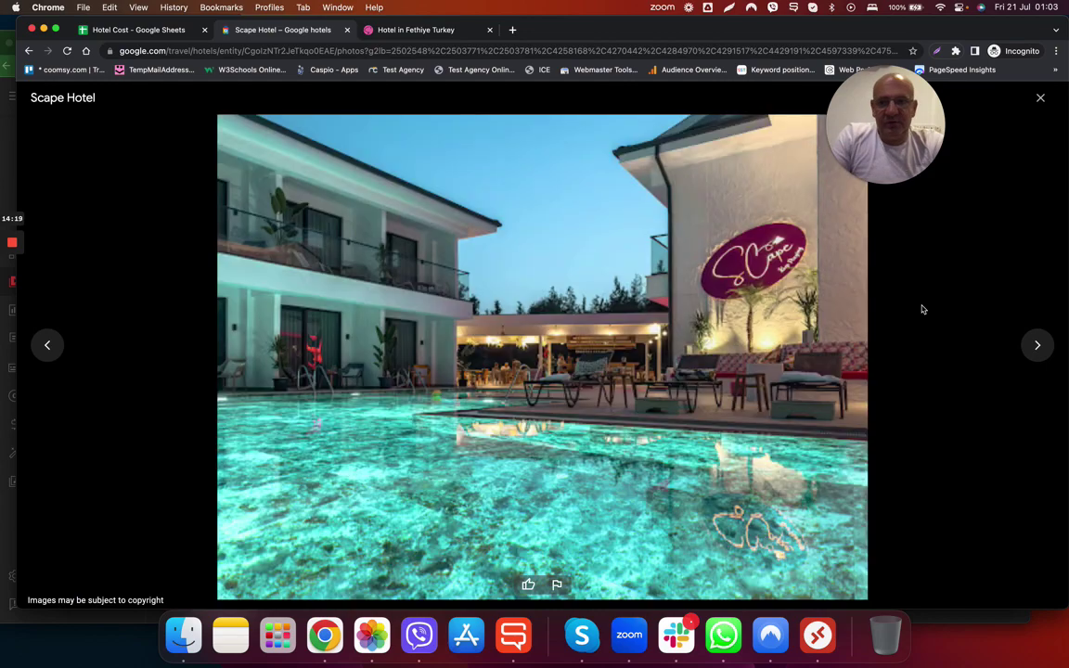
{"action": "left_click", "coordinate": [1040, 100]}
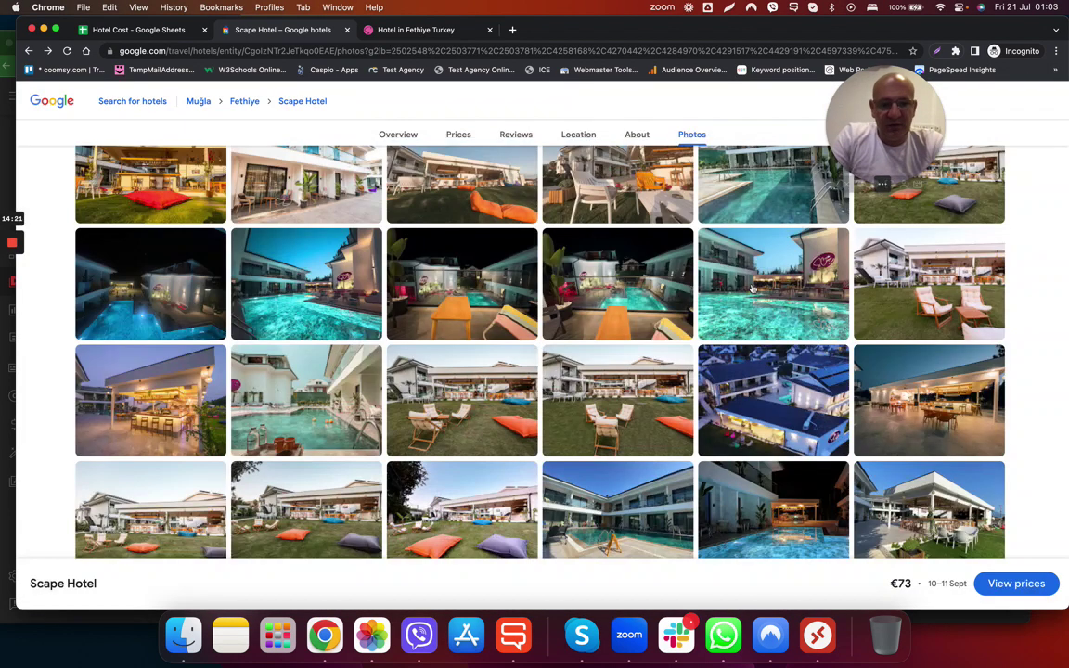
{"action": "scroll", "coordinate": [330, 370], "scroll_direction": "down", "scroll_amount": 2}
{"action": "left_click", "coordinate": [330, 369]}
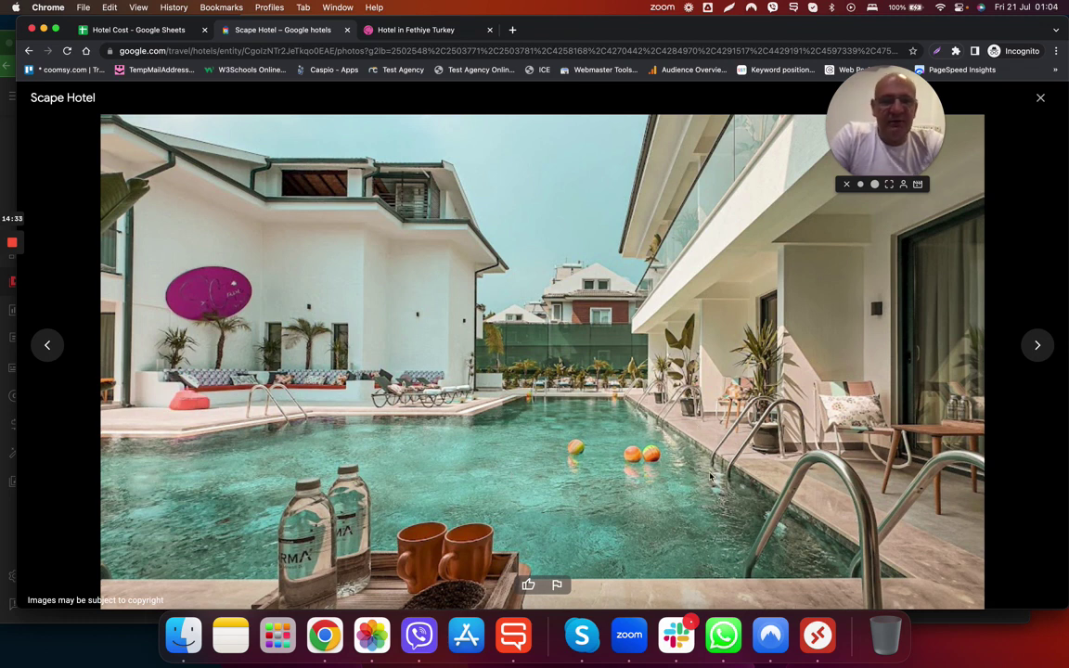
{"action": "left_click", "coordinate": [1040, 100]}
Return to the Hotel Cost sheet and set the text colour of B17:C17, the pool cost, to black.
{"action": "left_click", "coordinate": [119, 30]}
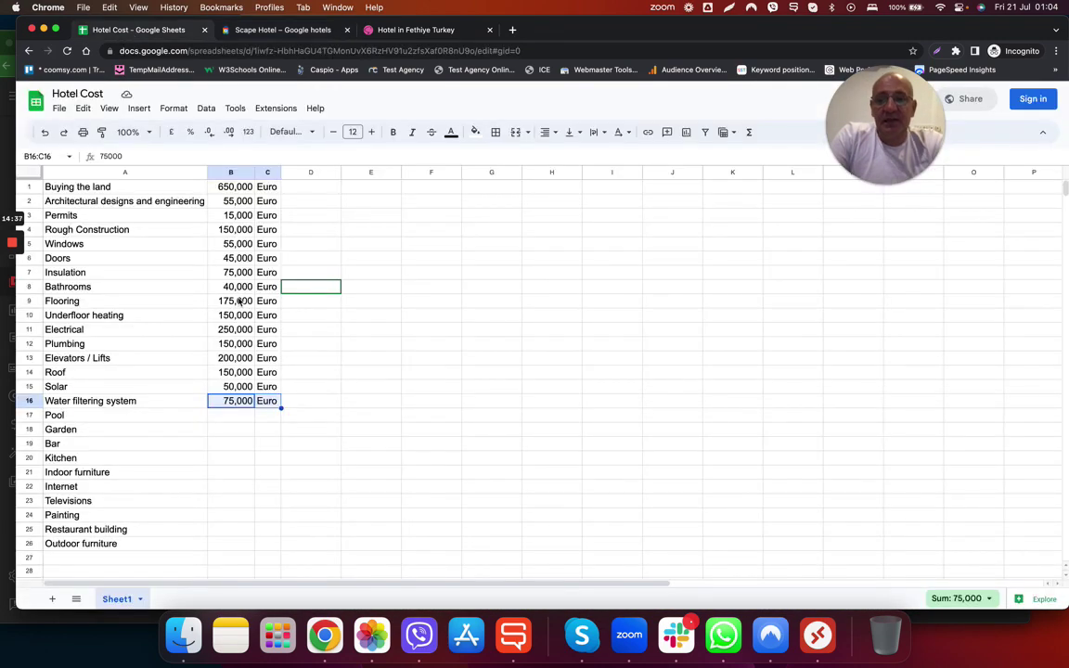
{"action": "left_click_drag", "start_coordinate": [232, 416], "coordinate": [262, 416]}
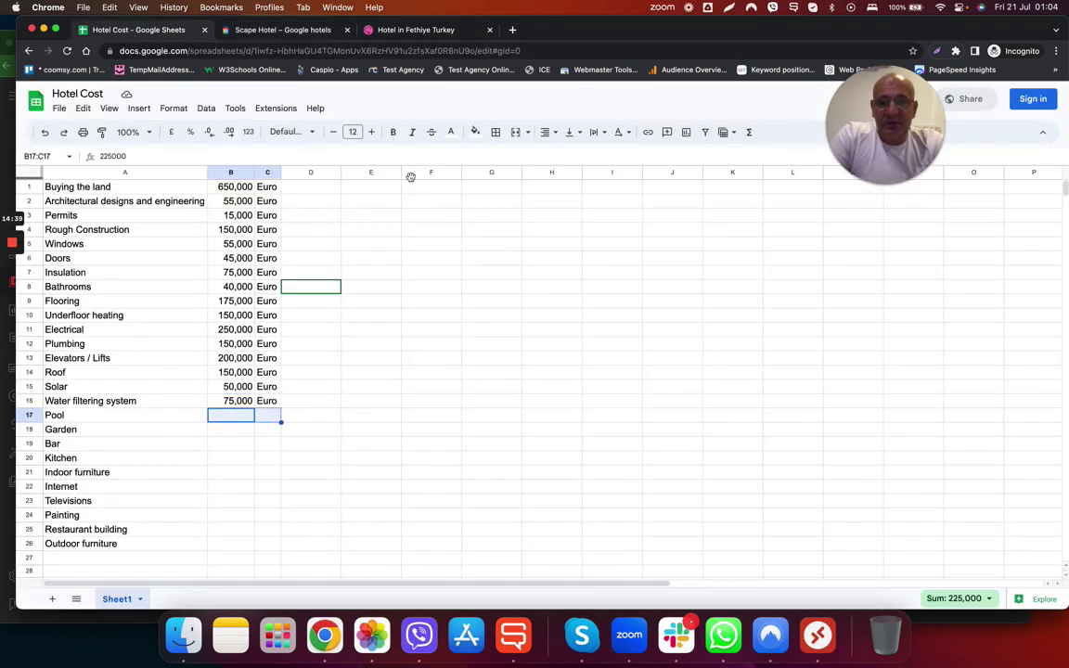
{"action": "left_click", "coordinate": [451, 132]}
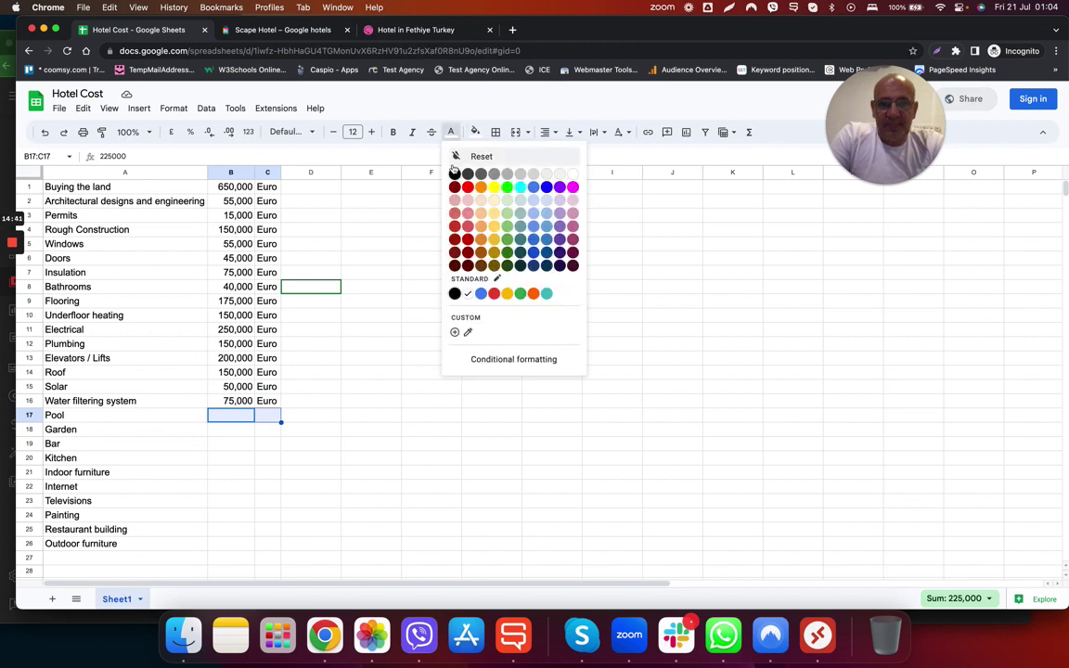
{"action": "left_click", "coordinate": [454, 174]}
{"action": "left_click", "coordinate": [345, 432]}
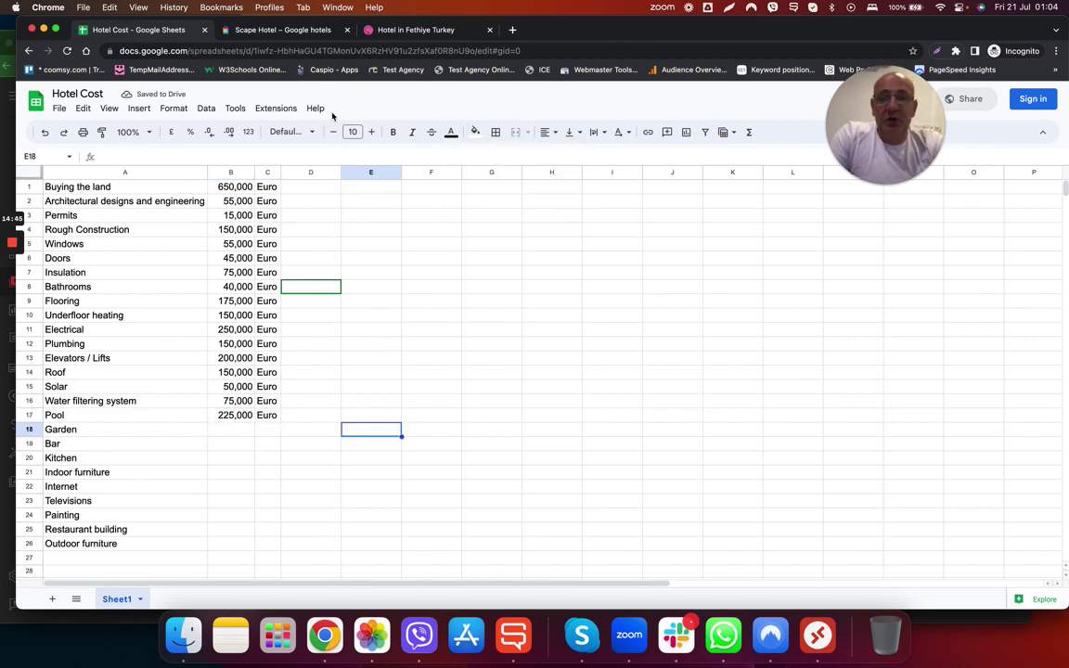
View the Scape Hotel lawn photo with the three cushioned chairs in front of the bar at full size and close it.
{"action": "left_click", "coordinate": [310, 36]}
{"action": "scroll", "coordinate": [551, 303], "scroll_direction": "down", "scroll_amount": 3}
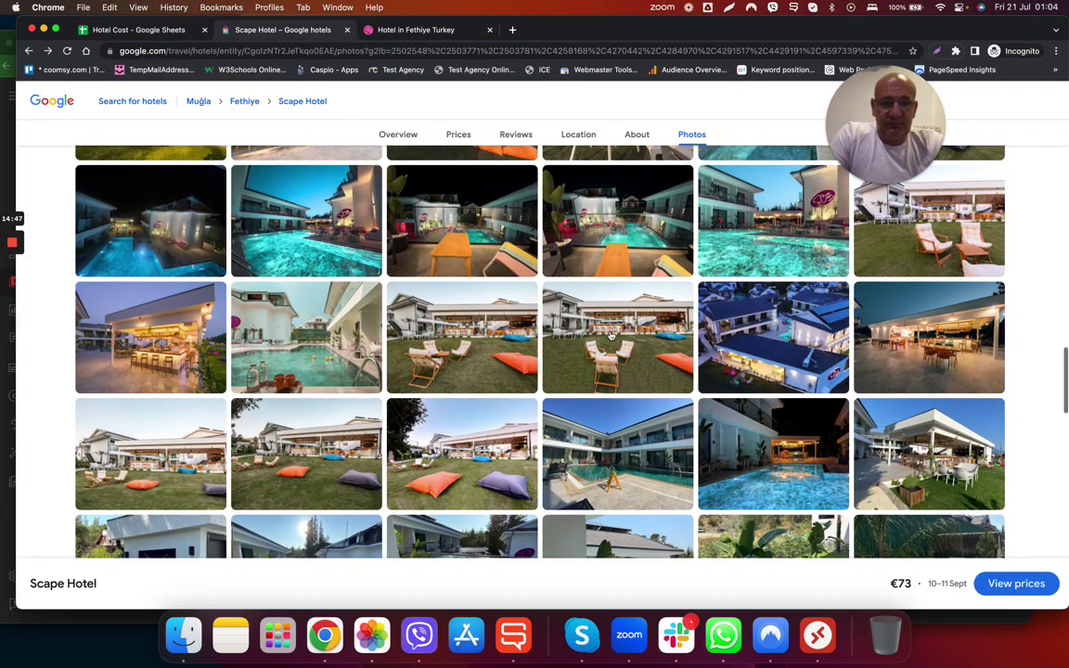
{"action": "left_click", "coordinate": [617, 344]}
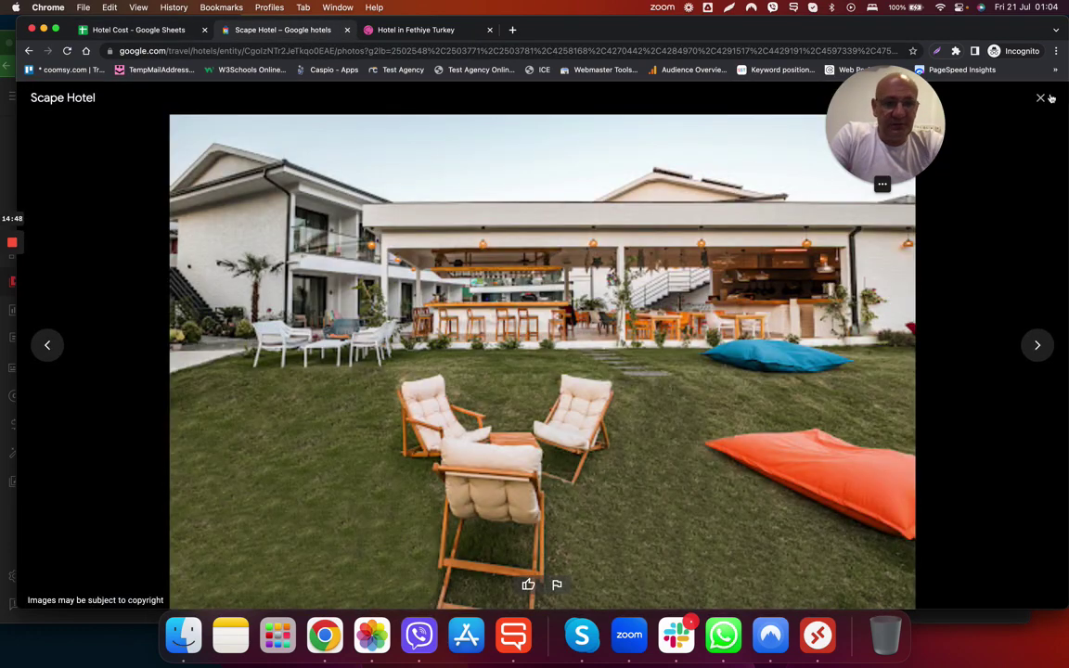
{"action": "left_click", "coordinate": [1043, 99]}
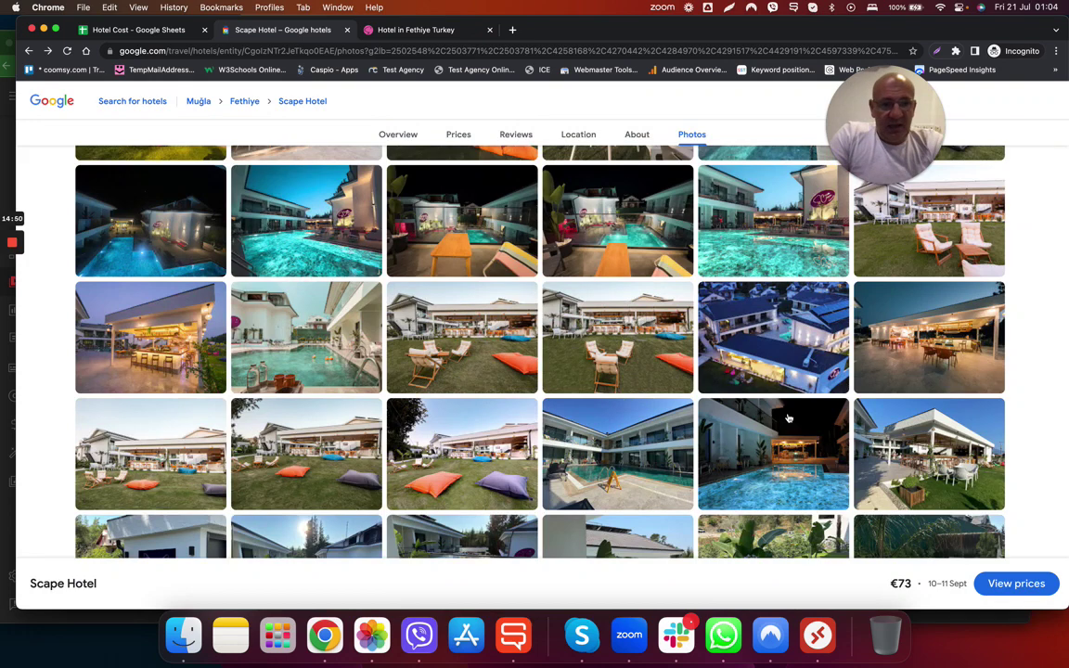
View the two garden photos, the flower bed with white pebbles and the palm tree with the orange lounger, at full size.
{"action": "scroll", "coordinate": [796, 474], "scroll_direction": "down", "scroll_amount": 2}
{"action": "scroll", "coordinate": [796, 474], "scroll_direction": "down", "scroll_amount": 3}
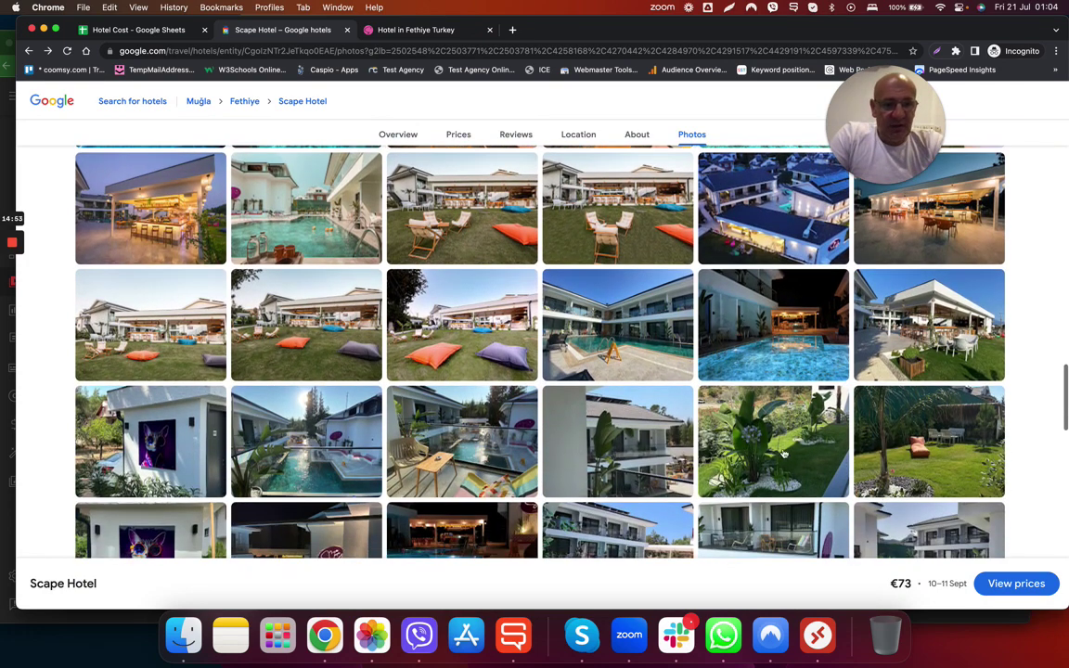
{"action": "left_click", "coordinate": [789, 445]}
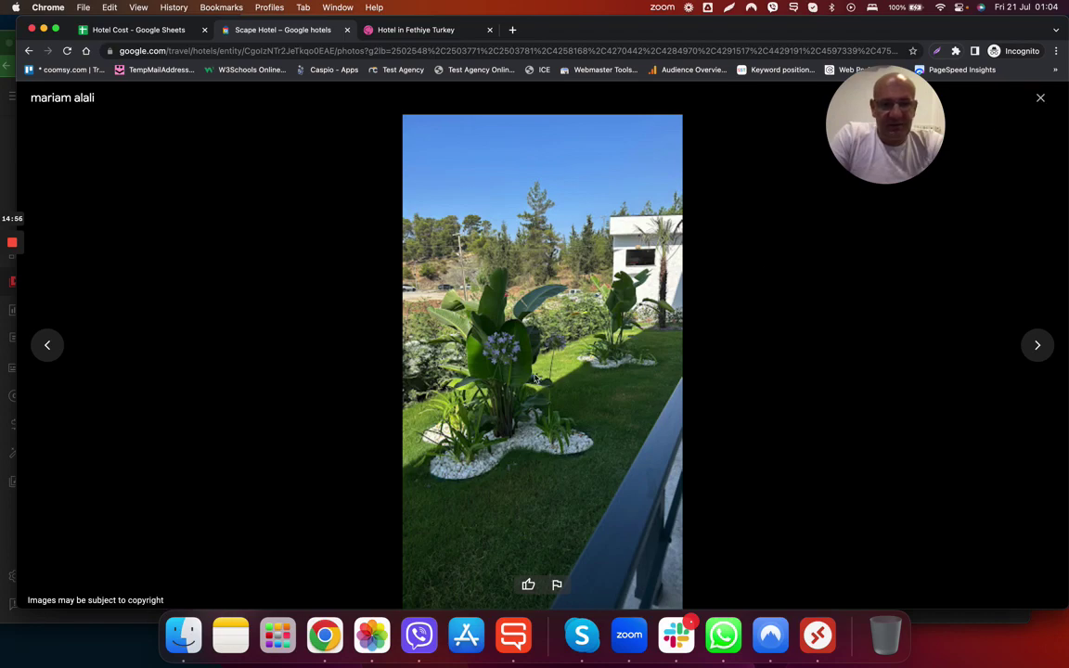
{"action": "left_click", "coordinate": [1040, 98]}
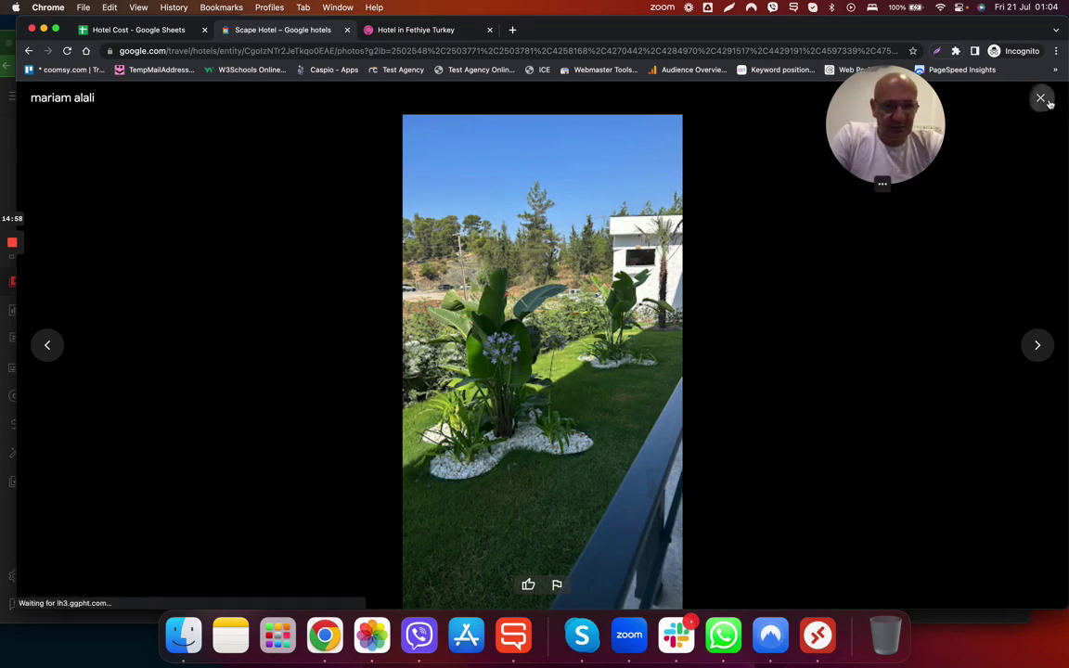
{"action": "left_click", "coordinate": [927, 444]}
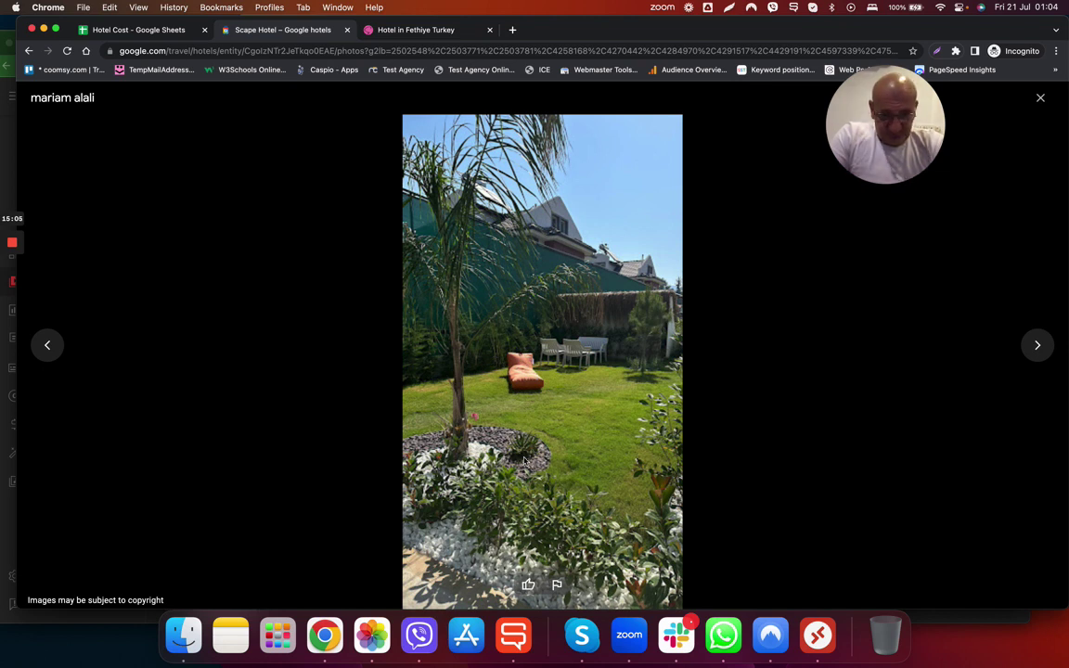
{"action": "left_click", "coordinate": [1040, 98]}
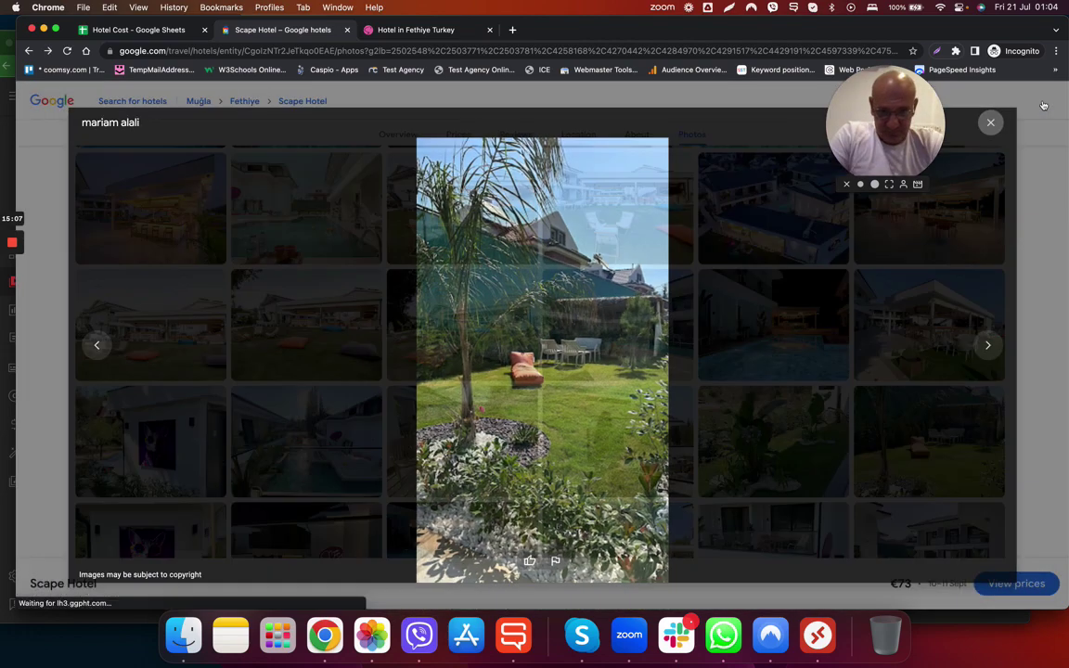
Return to the Hotel Cost sheet and set the text colour of B18:C18, the garden cost, to black.
{"action": "left_click", "coordinate": [133, 29]}
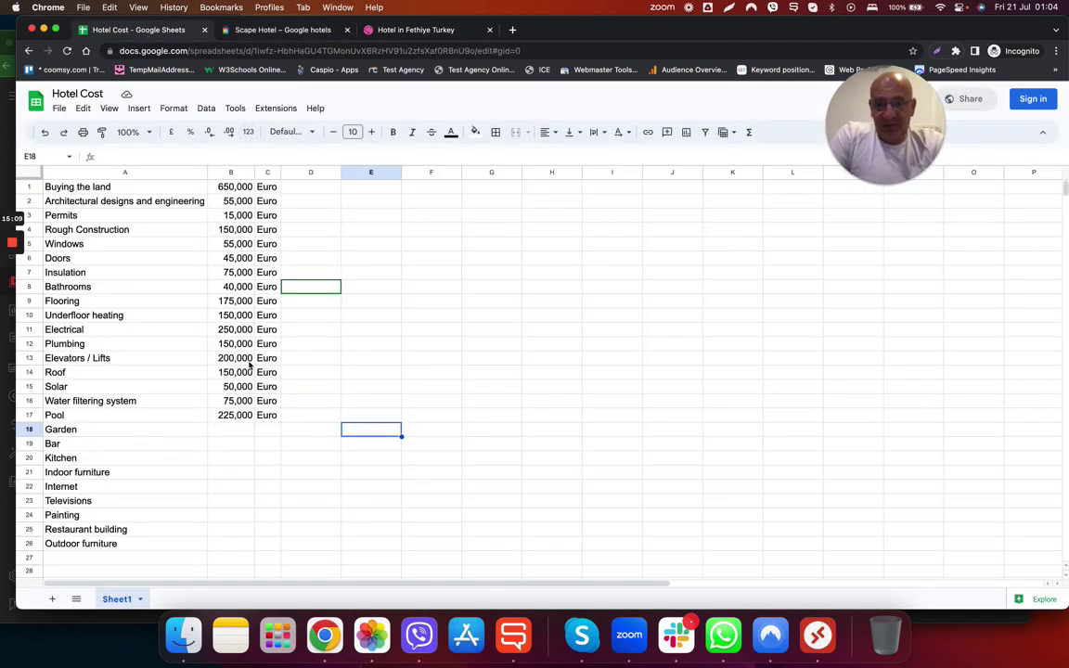
{"action": "left_click", "coordinate": [231, 429]}
{"action": "left_click_drag", "start_coordinate": [265, 430], "coordinate": [278, 431]}
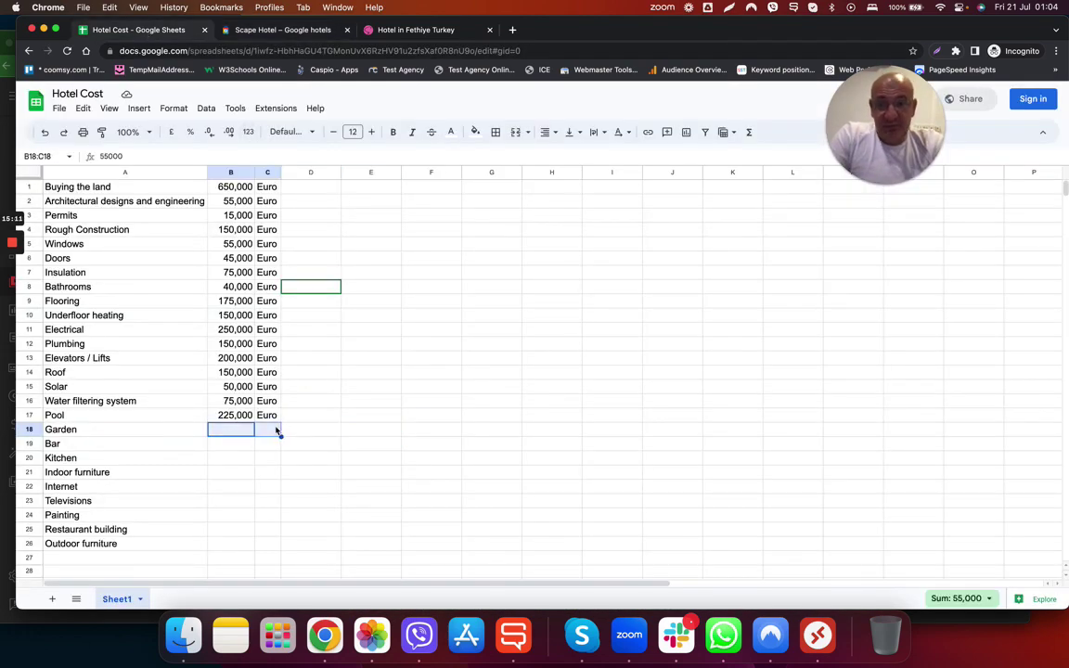
{"action": "left_click", "coordinate": [451, 132]}
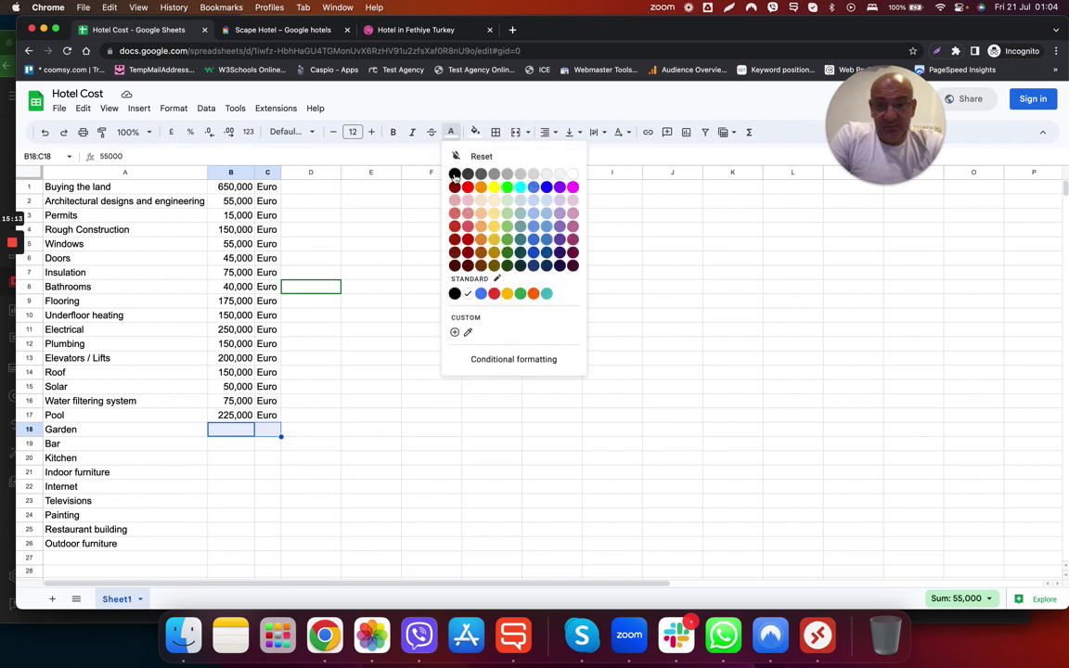
{"action": "left_click", "coordinate": [411, 158]}
{"action": "left_click", "coordinate": [373, 388]}
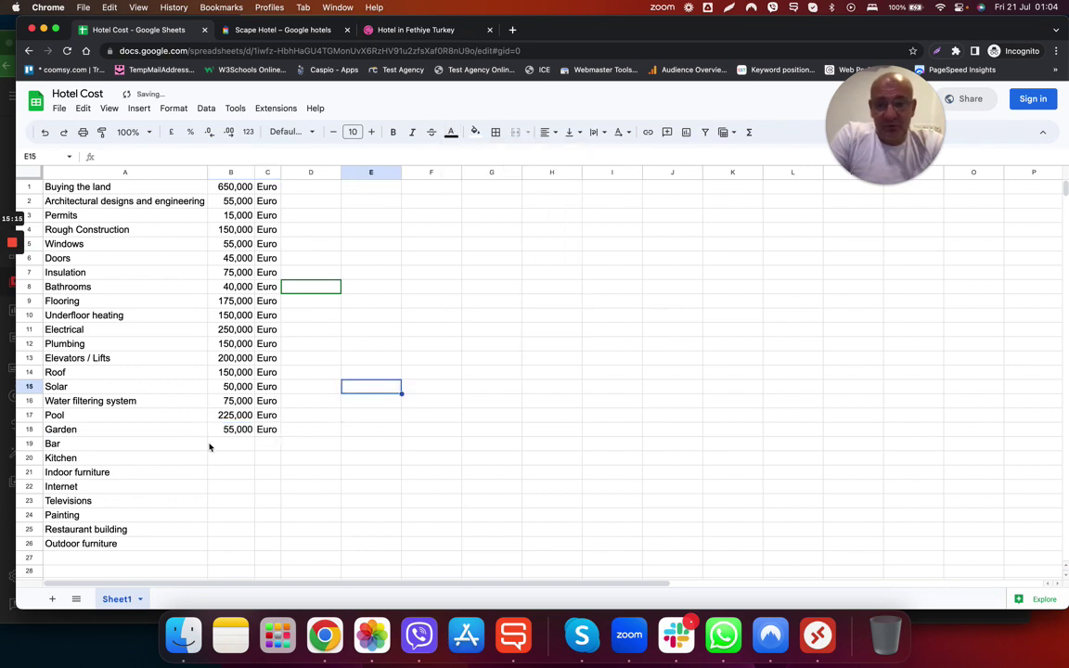
Switch to the Scape Hotel photos, view the interior photo of the bar counter with wooden stools at full size, and close it.
{"action": "left_click", "coordinate": [284, 28]}
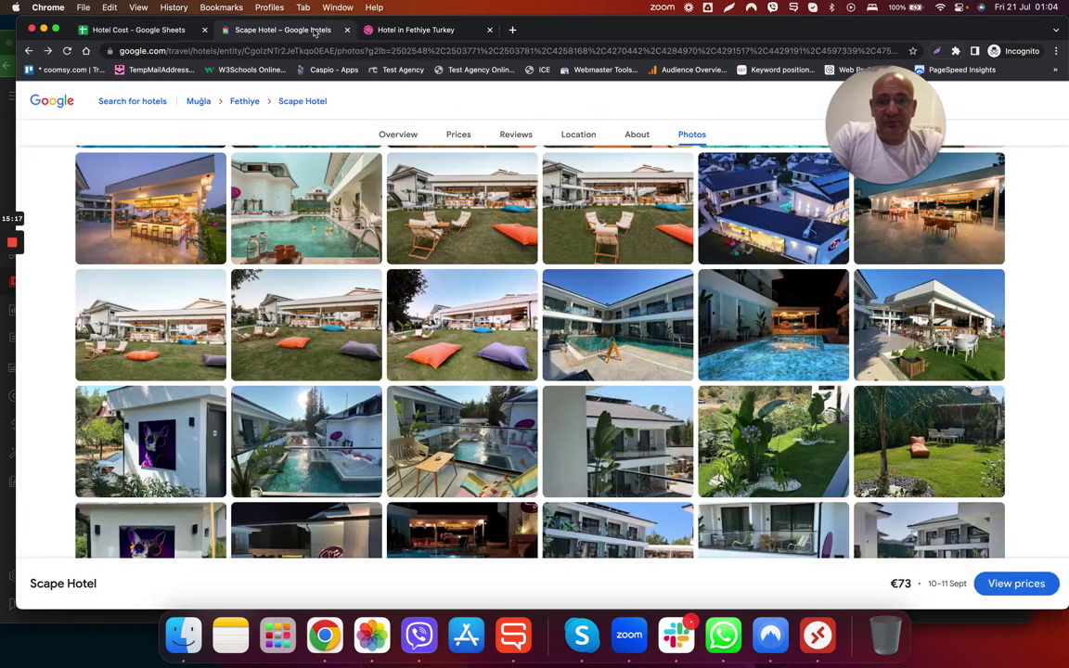
{"action": "scroll", "coordinate": [580, 439], "scroll_direction": "down", "scroll_amount": 2}
{"action": "scroll", "coordinate": [580, 439], "scroll_direction": "up", "scroll_amount": 5}
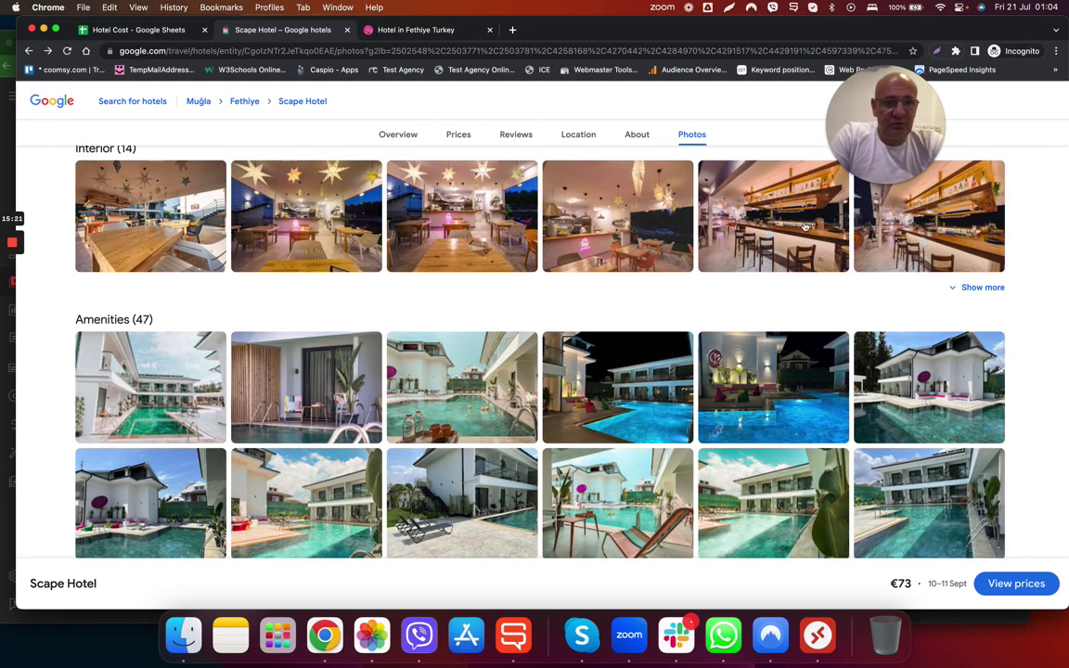
{"action": "left_click", "coordinate": [807, 226]}
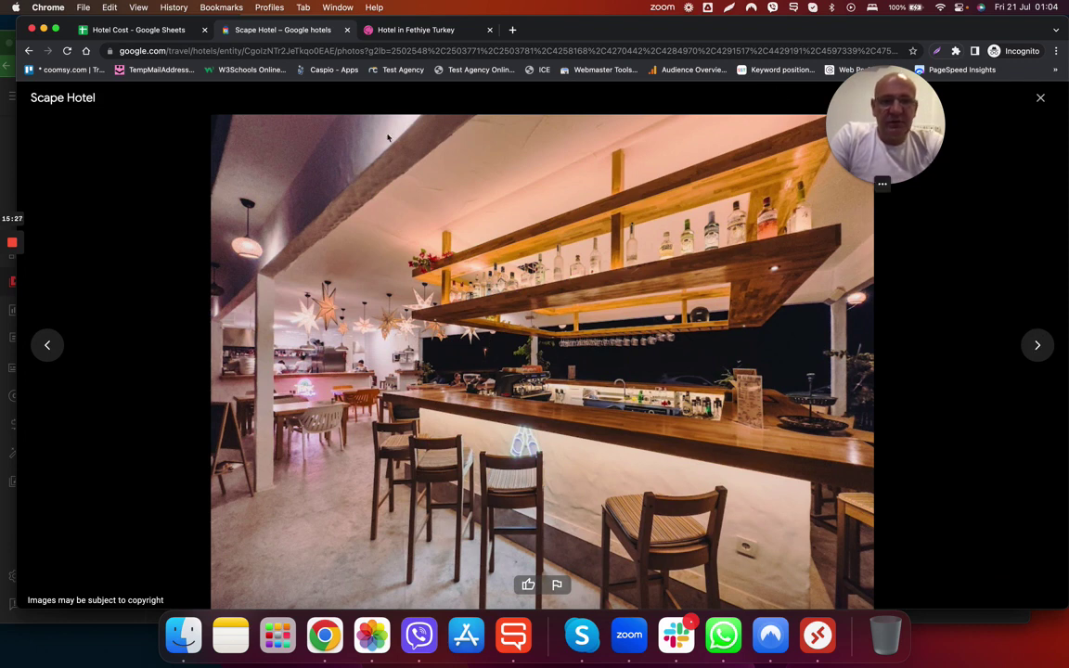
{"action": "left_click", "coordinate": [1041, 97]}
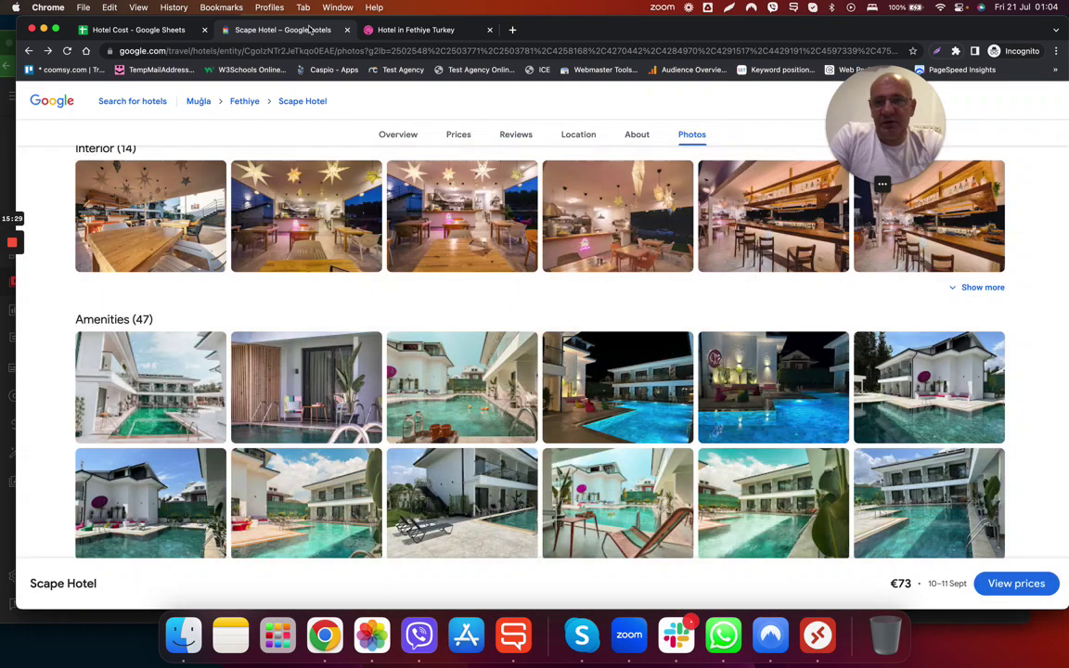
Return to the Hotel Cost sheet and set the text colour of B19:C19, the bar cost, to black.
{"action": "left_click", "coordinate": [152, 33]}
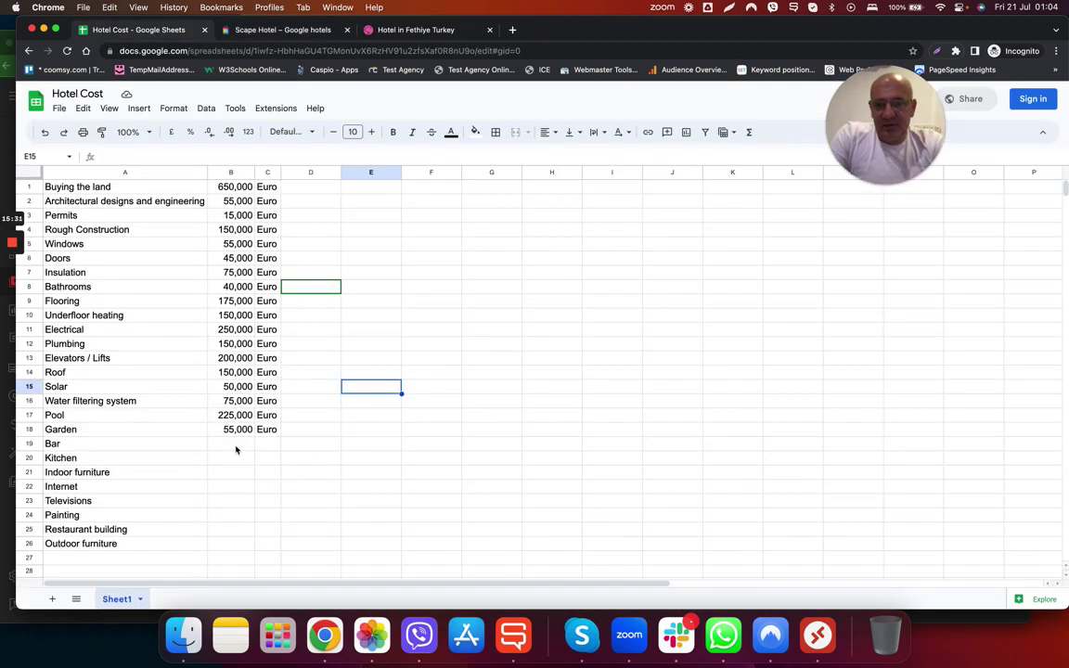
{"action": "left_click_drag", "start_coordinate": [232, 444], "coordinate": [274, 446]}
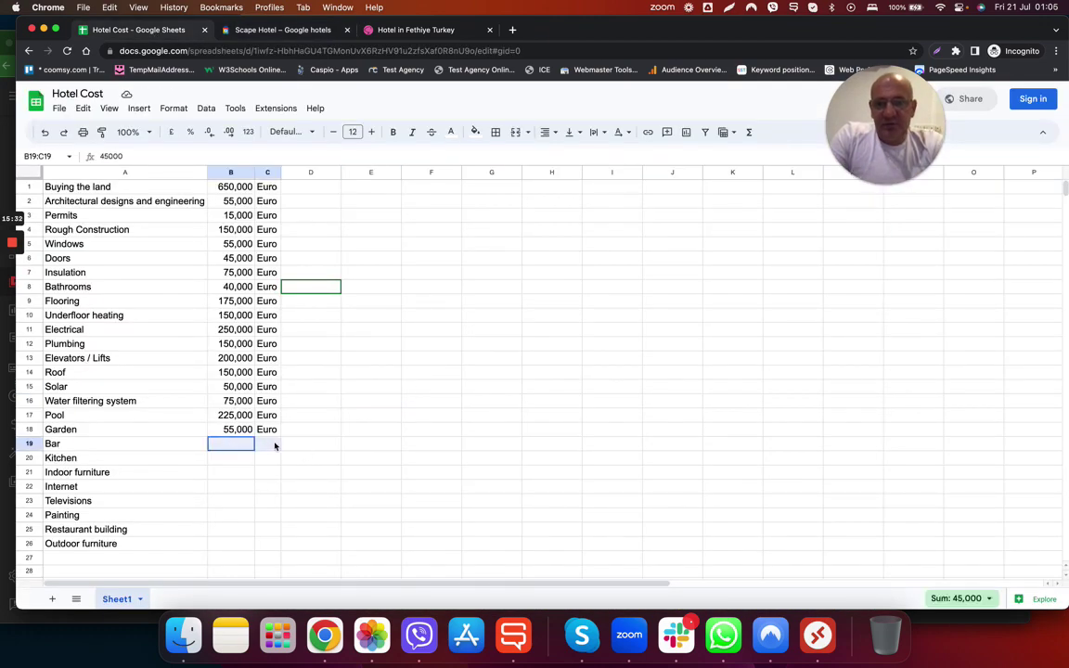
{"action": "left_click", "coordinate": [453, 134]}
{"action": "left_click", "coordinate": [455, 173]}
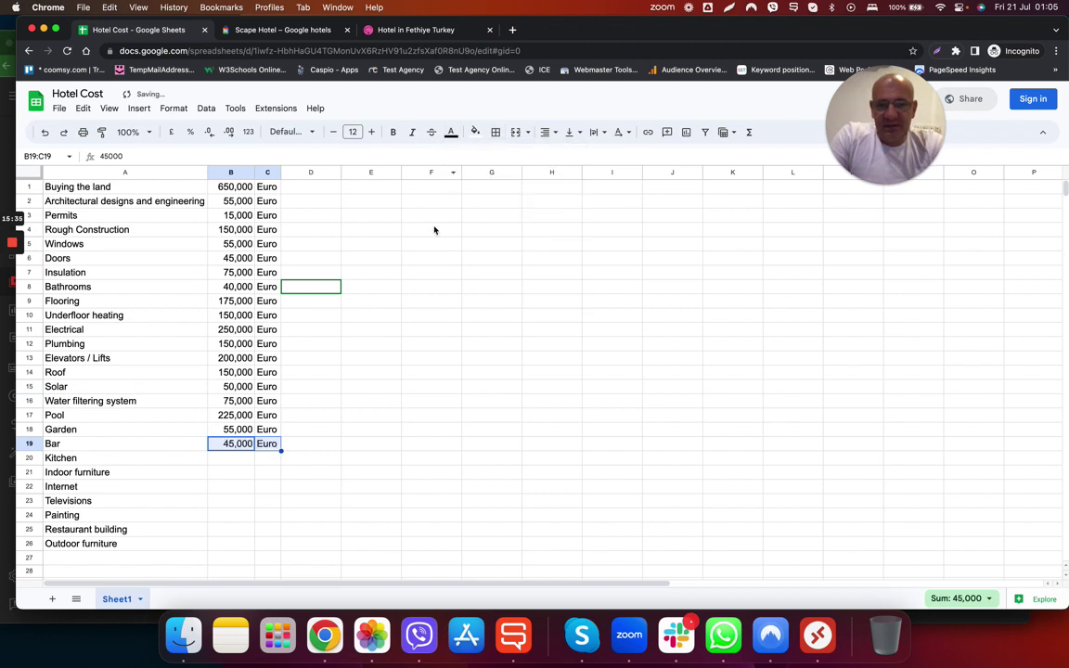
{"action": "left_click", "coordinate": [302, 476]}
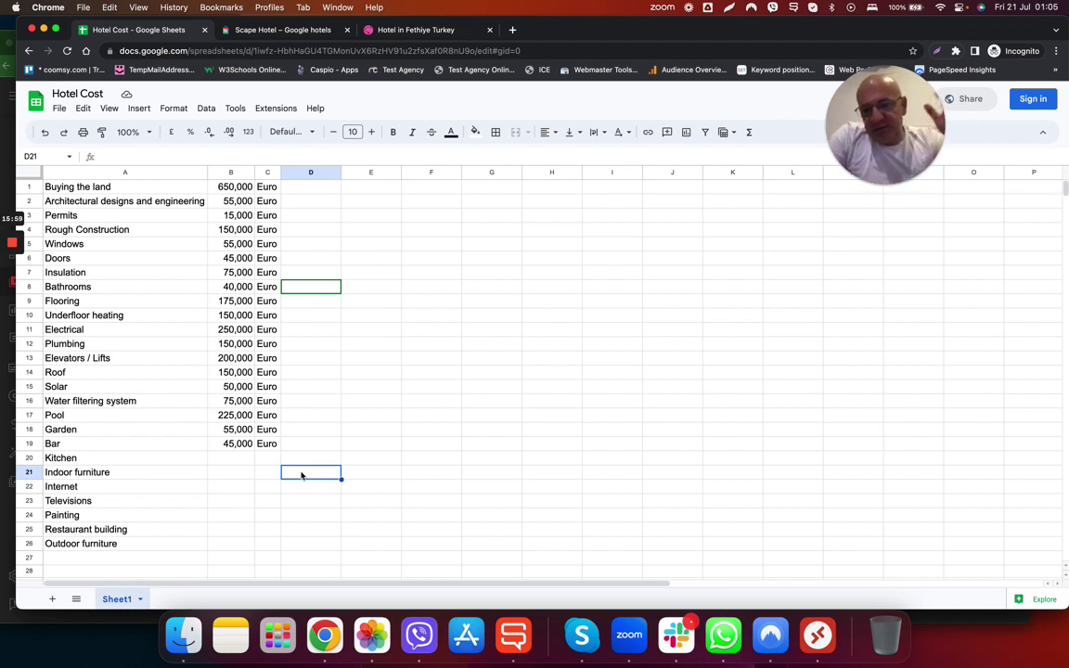
Select B20:C20, the kitchen cost, and view the Scape Hotel interior photo of the open kitchen with the neon sign at full size.
{"action": "left_click", "coordinate": [238, 457]}
{"action": "left_click_drag", "start_coordinate": [239, 458], "coordinate": [259, 459]}
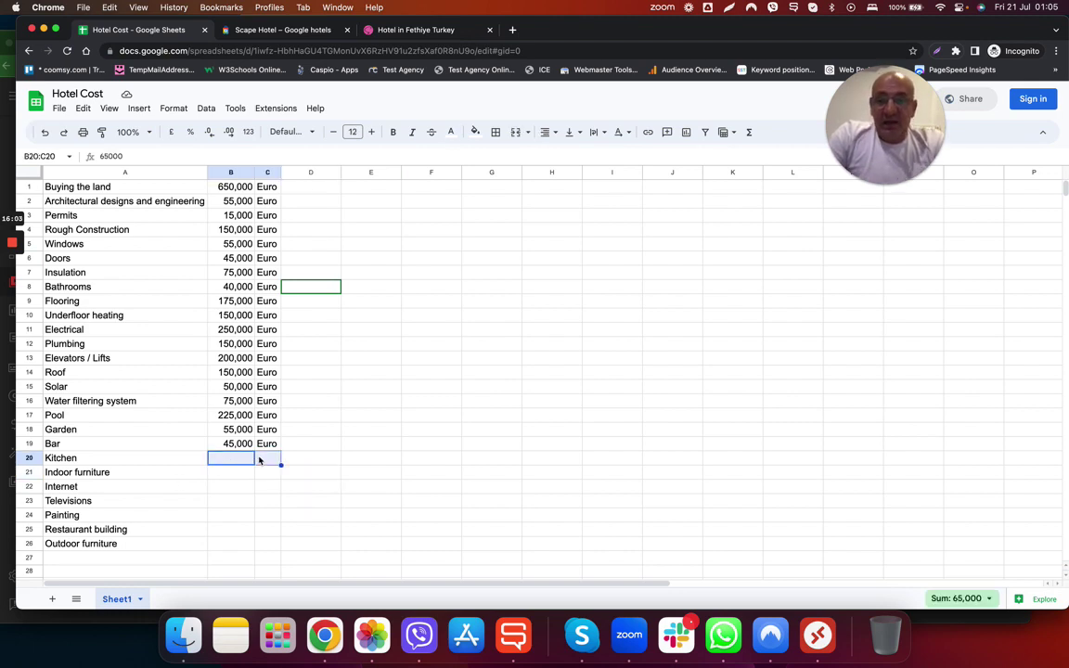
{"action": "left_click", "coordinate": [314, 31]}
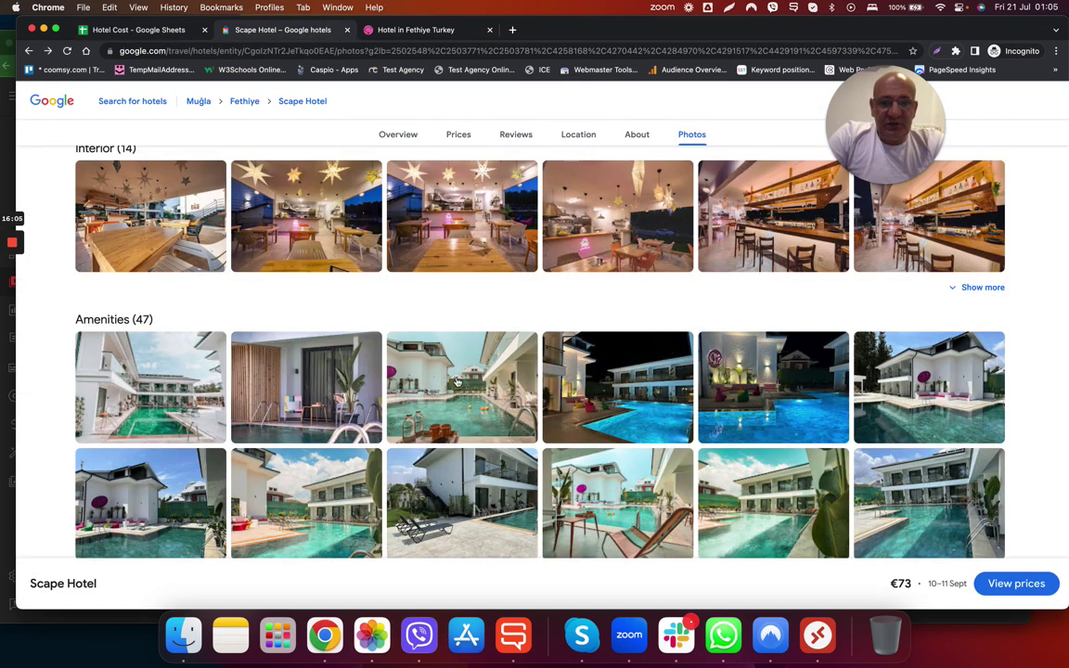
{"action": "scroll", "coordinate": [620, 404], "scroll_direction": "up", "scroll_amount": 3}
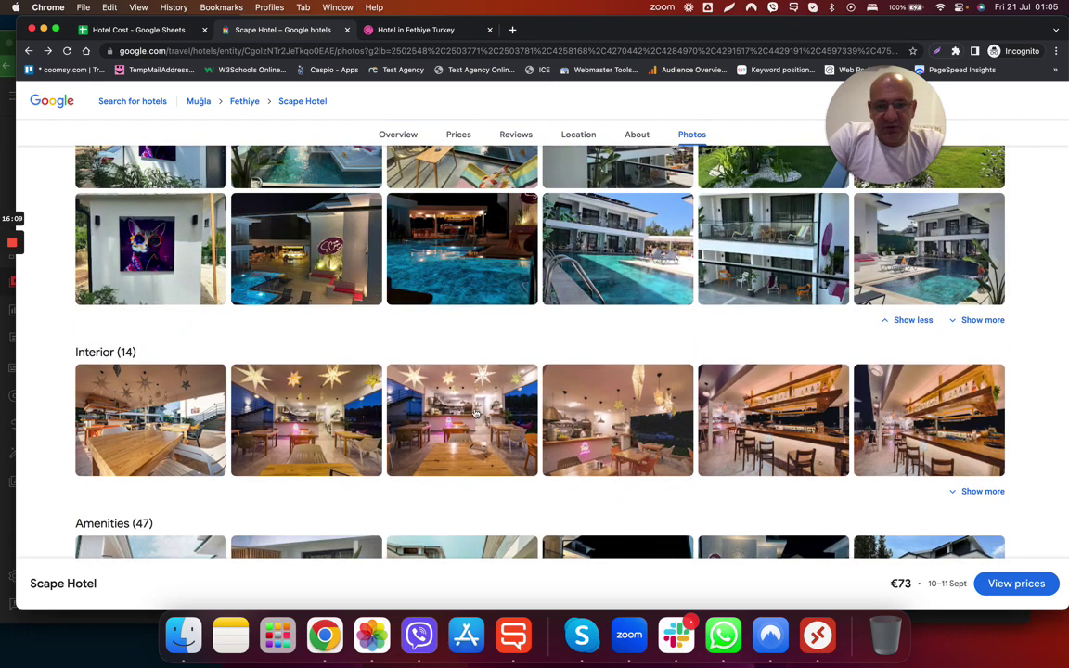
{"action": "left_click", "coordinate": [610, 435]}
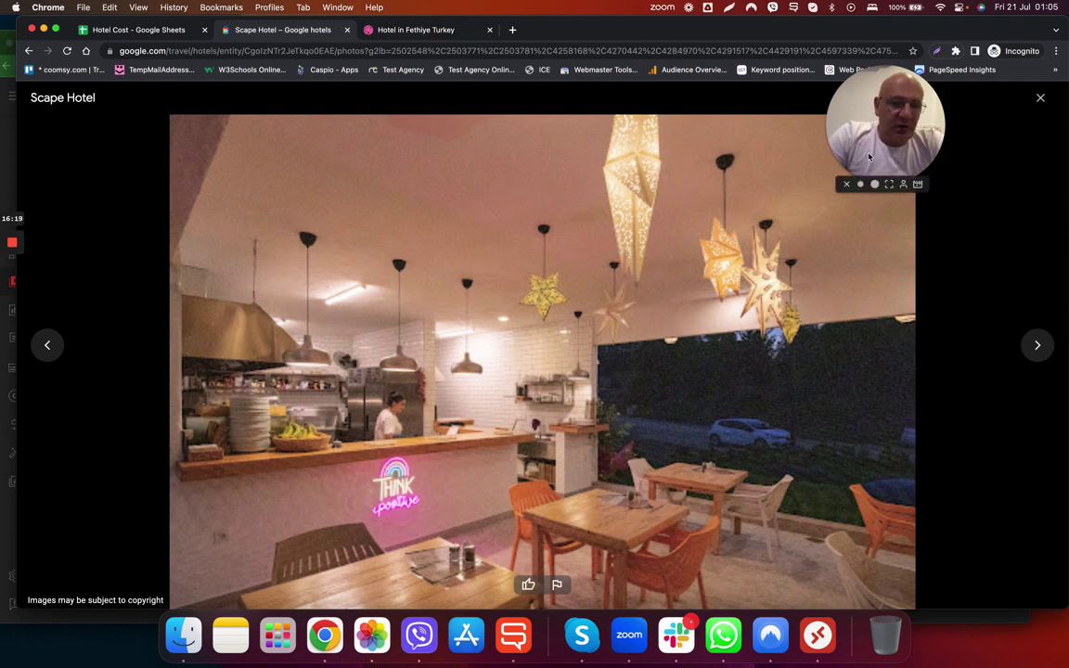
{"action": "left_click", "coordinate": [1041, 99]}
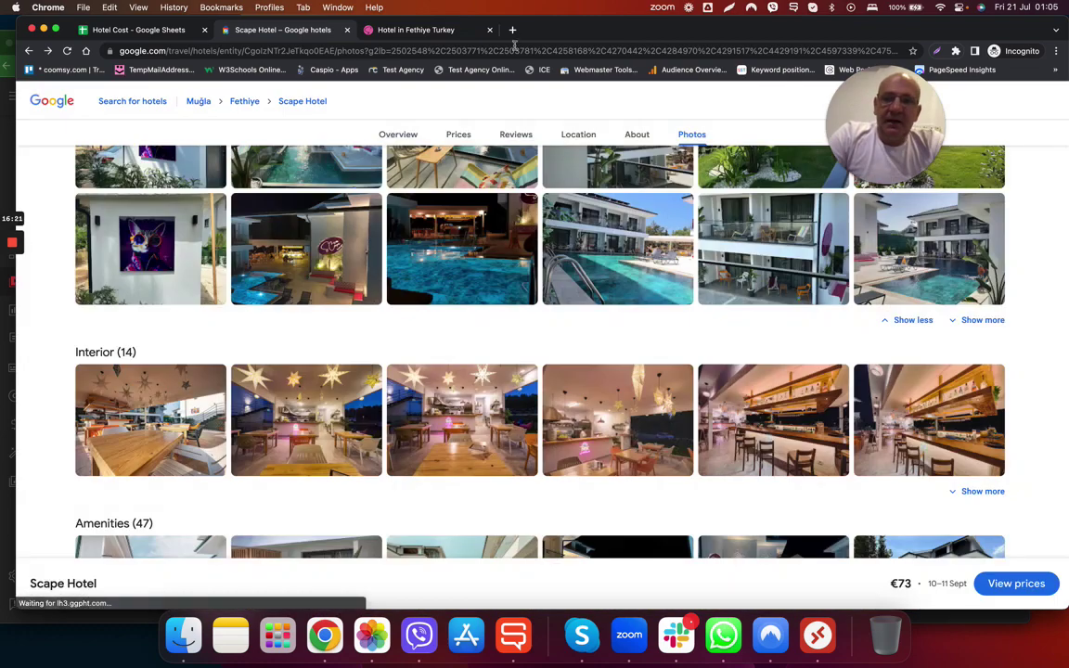
Return to the Hotel Cost sheet and set the text colour of the selected kitchen cost cells to black.
{"action": "left_click", "coordinate": [137, 30]}
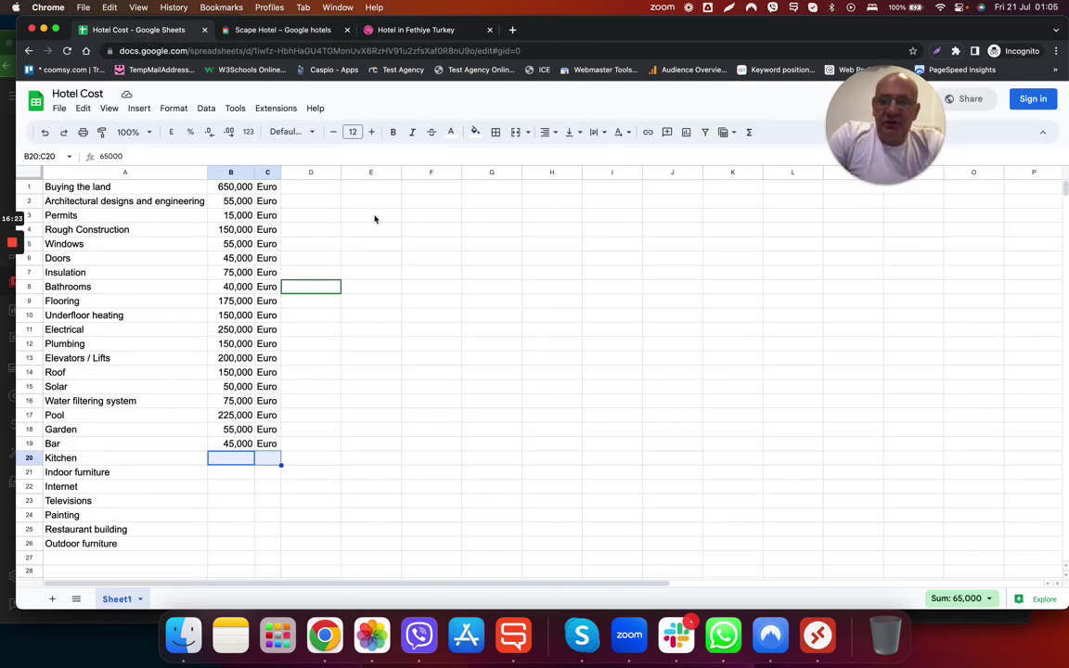
{"action": "left_click", "coordinate": [451, 131]}
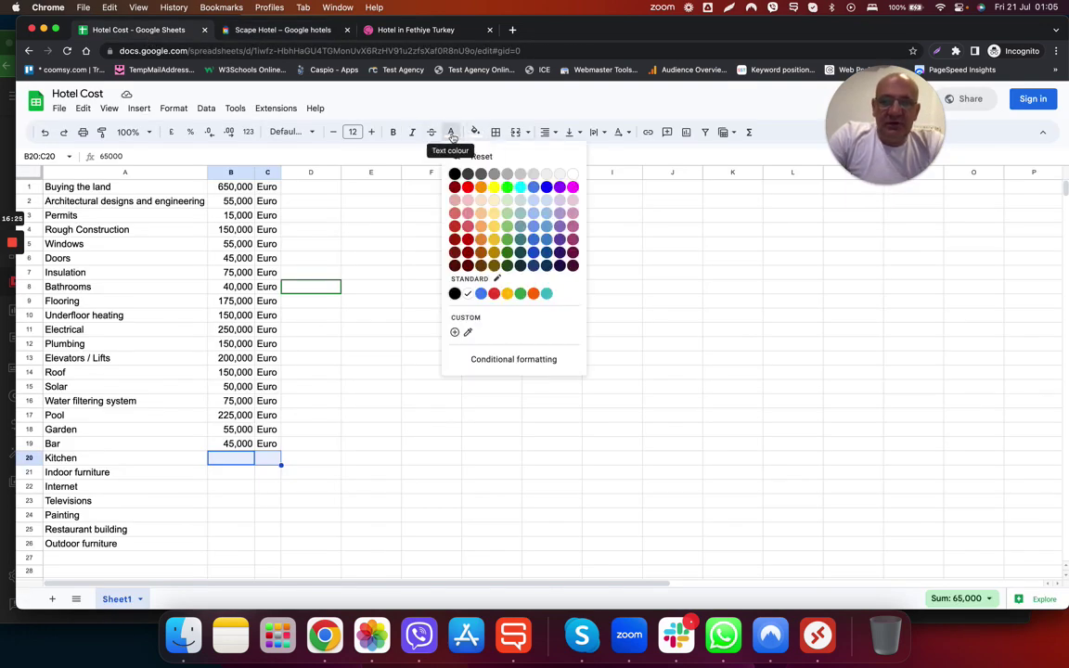
{"action": "left_click", "coordinate": [455, 173]}
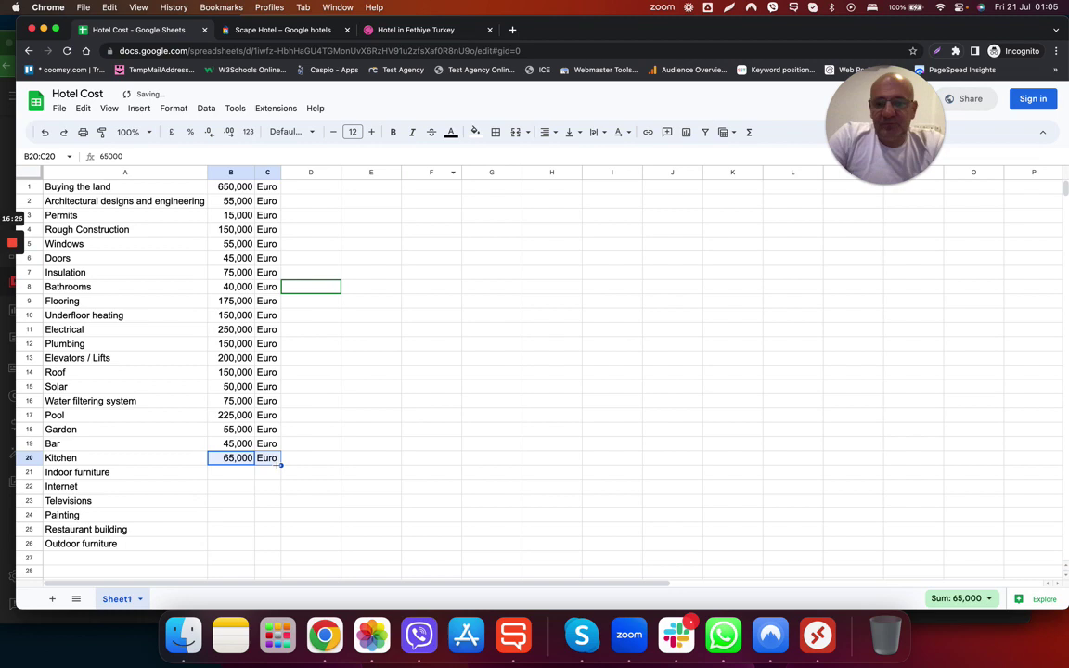
Look through the Bedroom photos of Scape Hotel to examine the indoor furniture.
{"action": "left_click", "coordinate": [233, 474]}
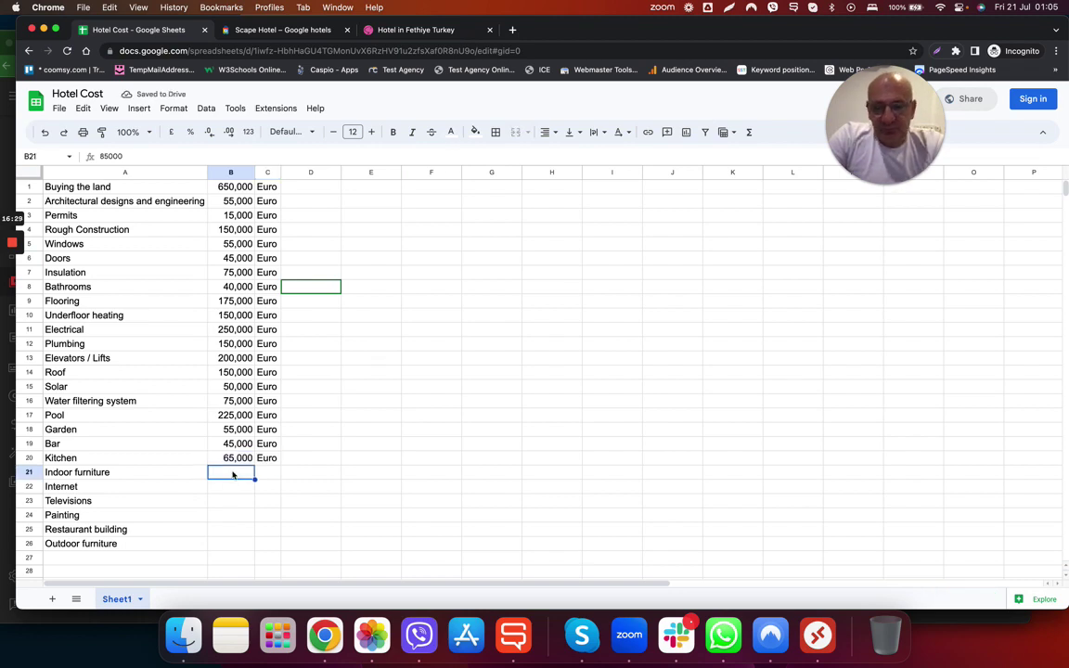
{"action": "left_click", "coordinate": [265, 30]}
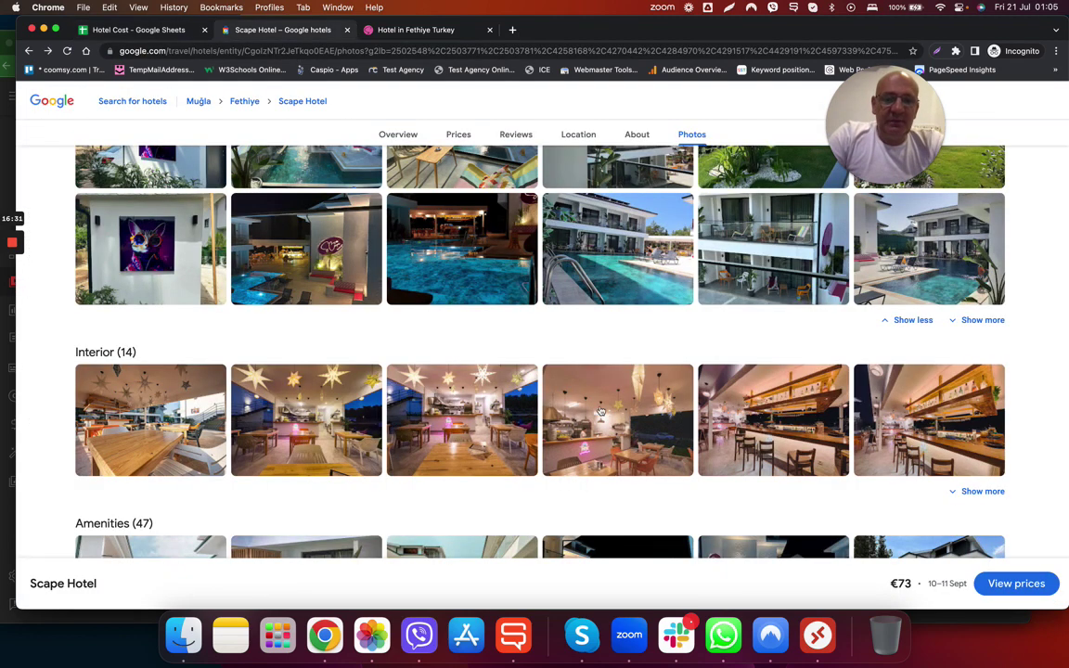
{"action": "scroll", "coordinate": [684, 422], "scroll_direction": "up", "scroll_amount": 10}
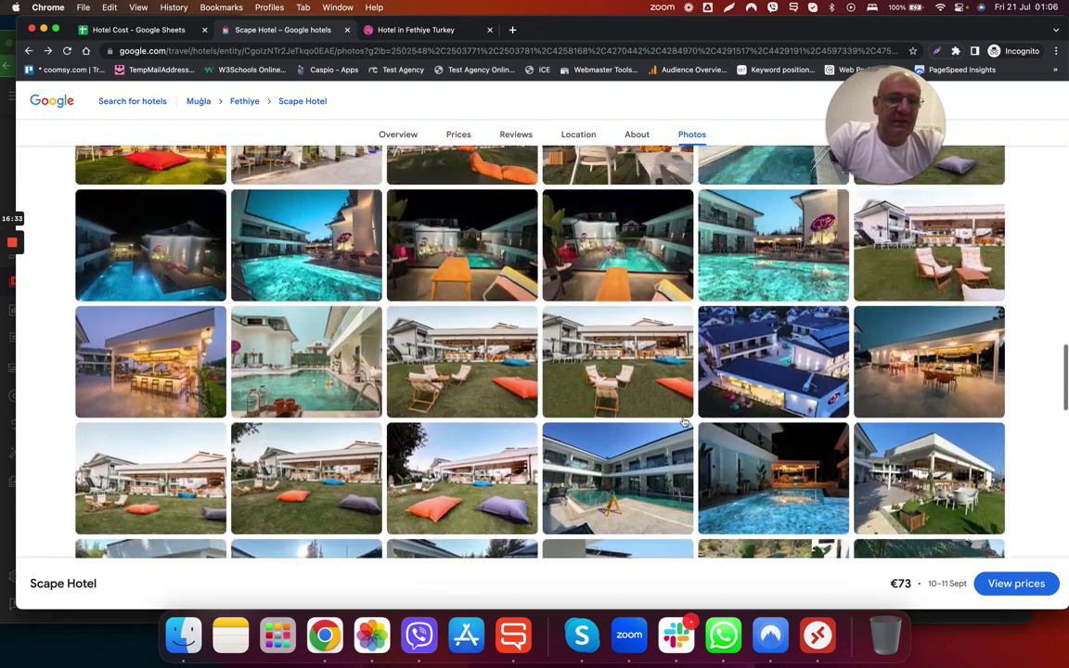
{"action": "scroll", "coordinate": [683, 423], "scroll_direction": "up", "scroll_amount": 15}
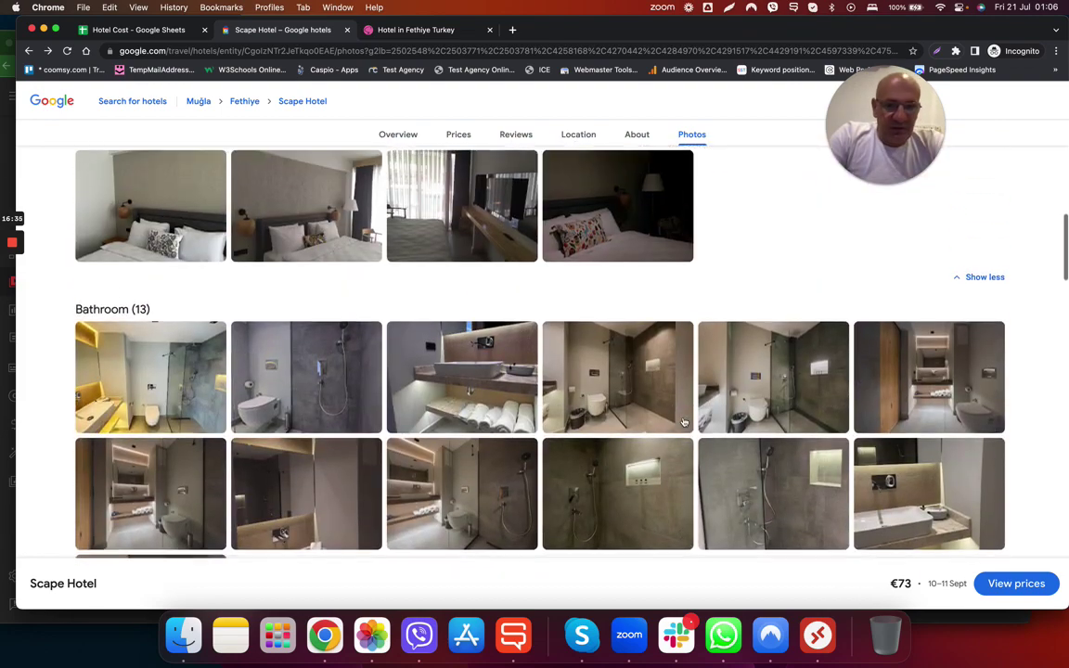
{"action": "scroll", "coordinate": [684, 422], "scroll_direction": "up", "scroll_amount": 1}
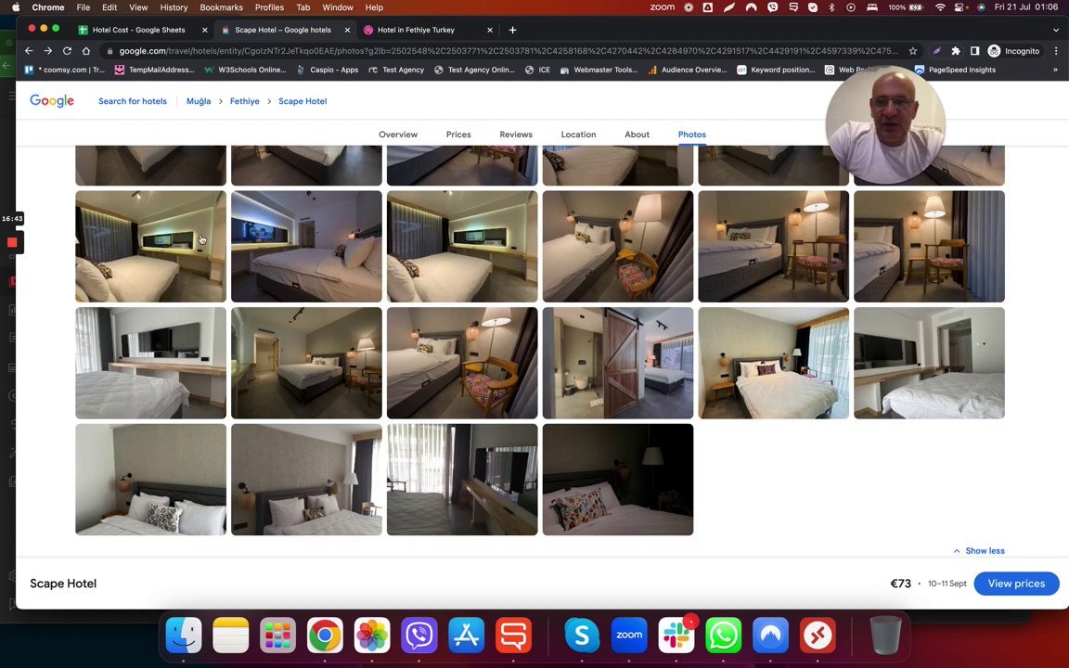
{"action": "scroll", "coordinate": [360, 269], "scroll_direction": "up", "scroll_amount": 15}
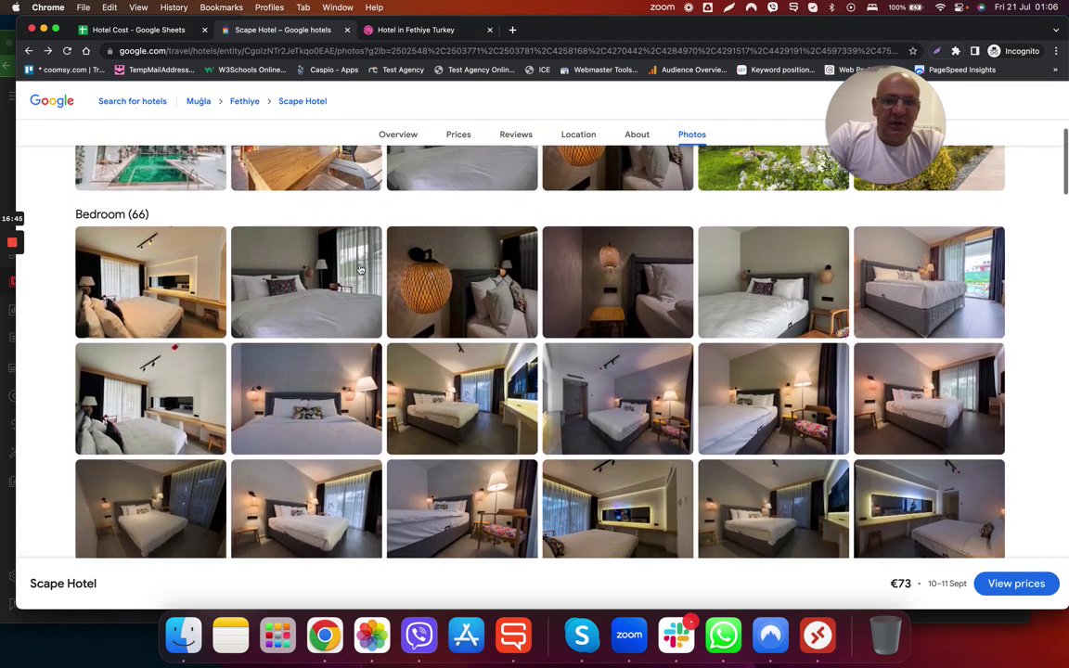
Return to the Hotel Cost sheet and set the text colour of B21:C21, the indoor furniture cost, to black.
{"action": "left_click", "coordinate": [150, 30]}
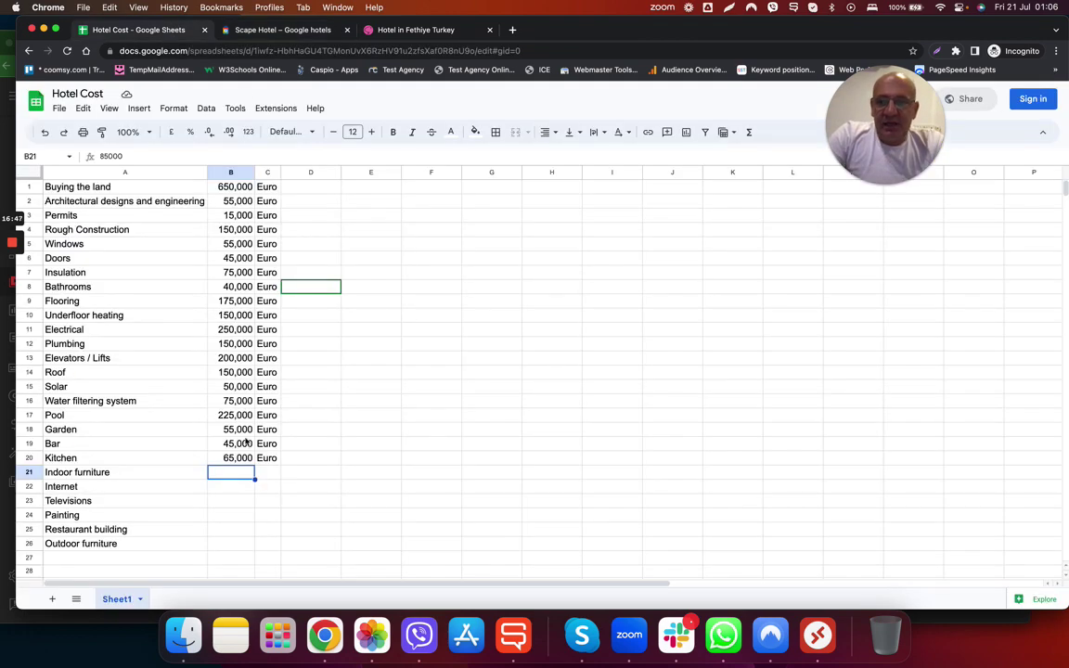
{"action": "left_click_drag", "start_coordinate": [228, 473], "coordinate": [270, 475]}
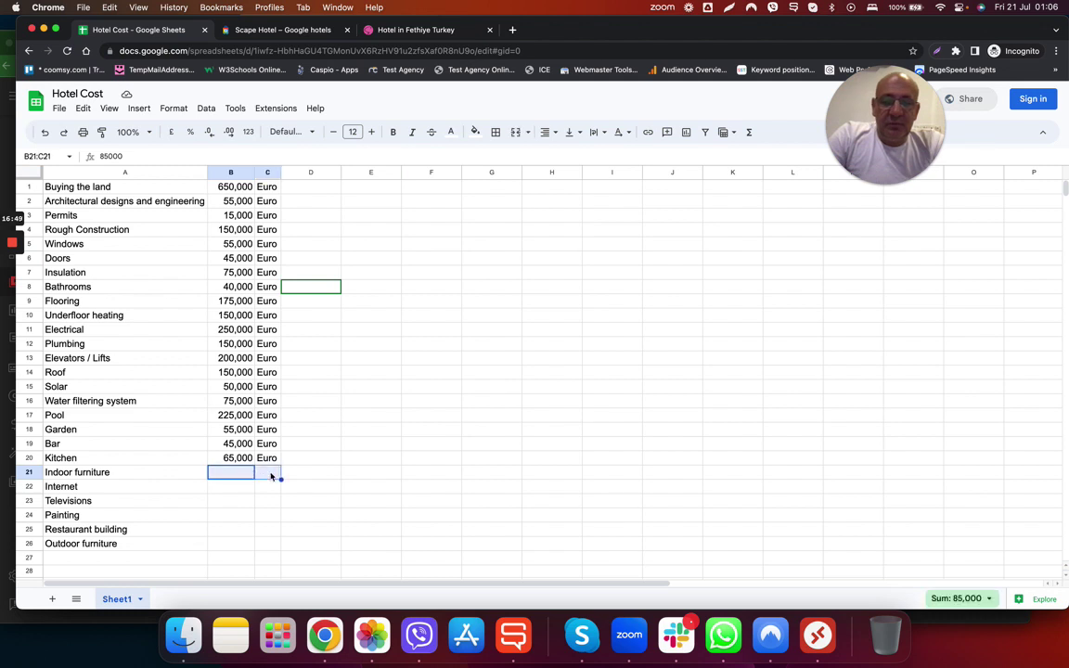
{"action": "left_click", "coordinate": [452, 135]}
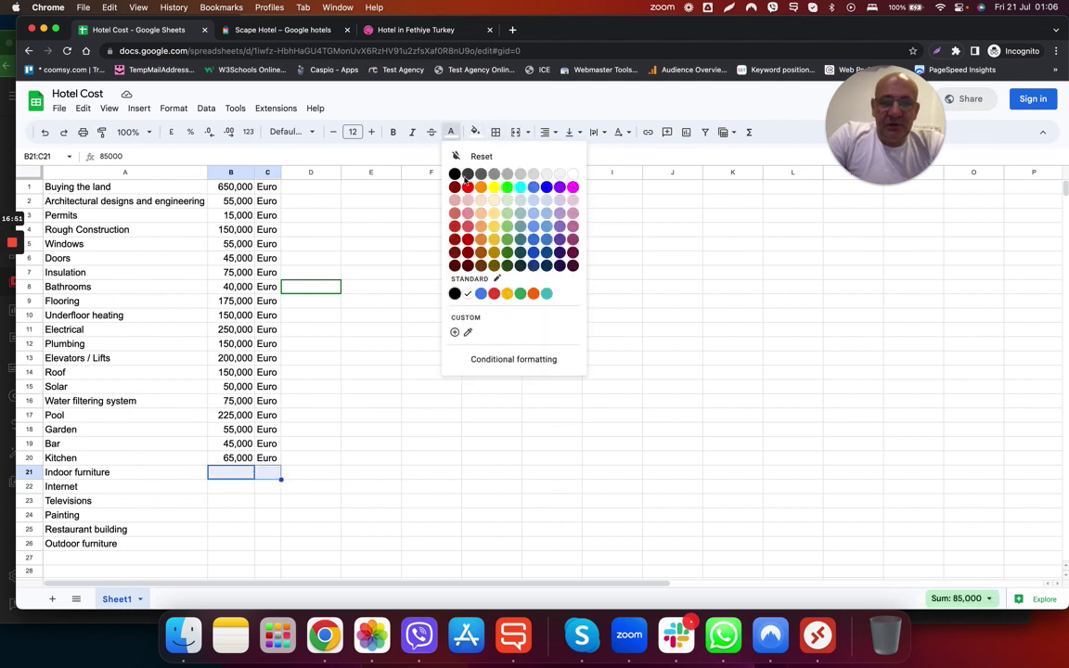
{"action": "left_click", "coordinate": [454, 173]}
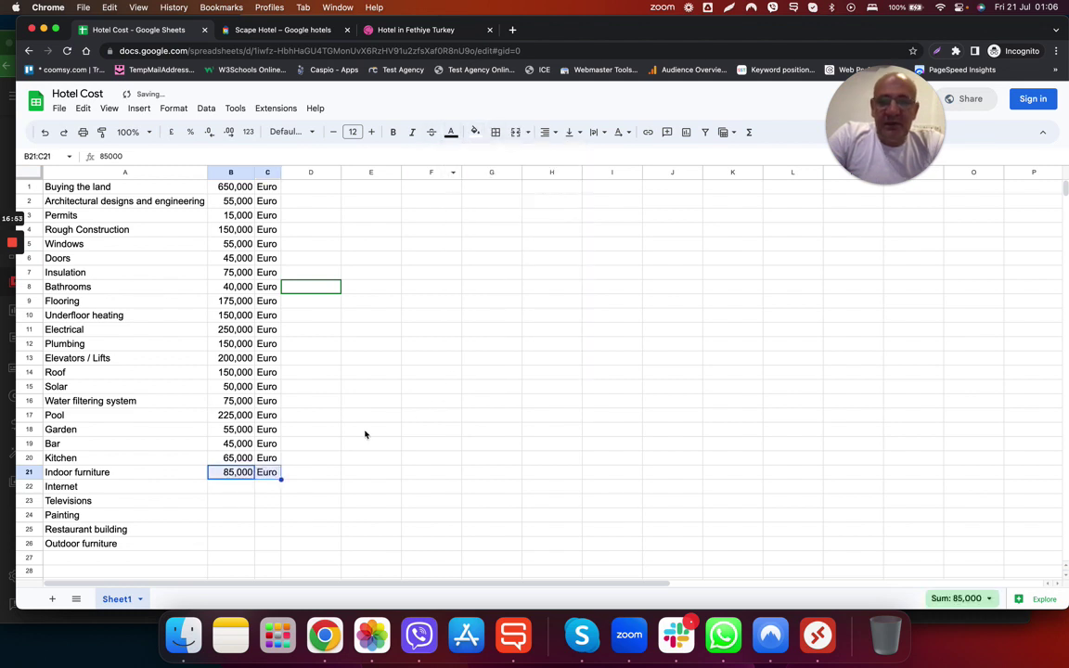
Set the text colour of B22:C22, the internet cost, to black.
{"action": "left_click", "coordinate": [231, 489]}
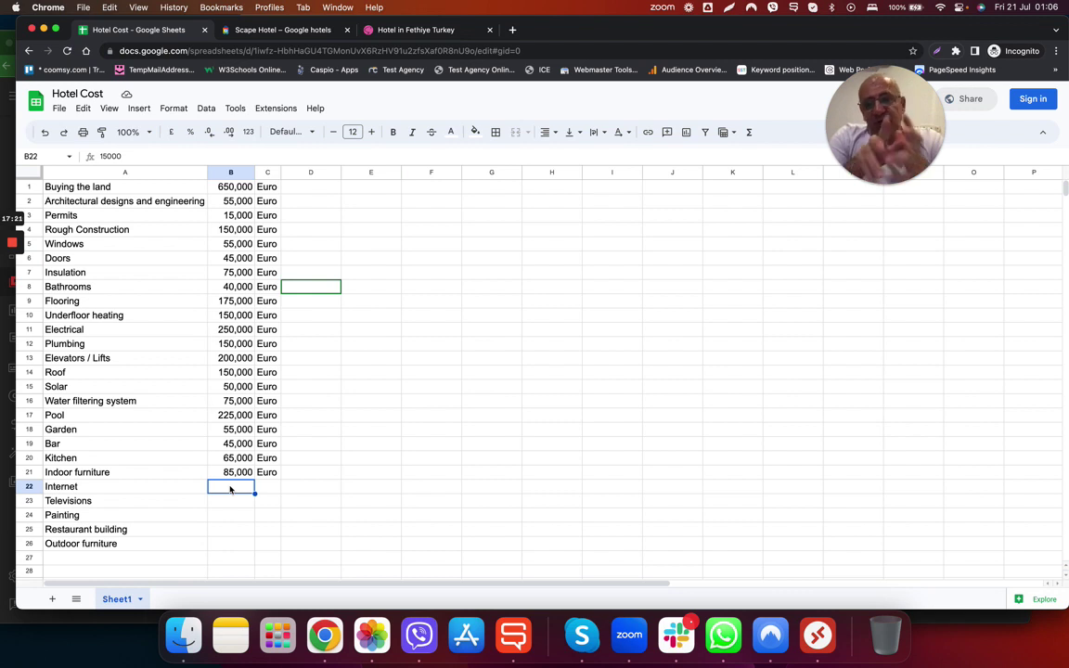
{"action": "left_click_drag", "start_coordinate": [241, 486], "coordinate": [268, 488]}
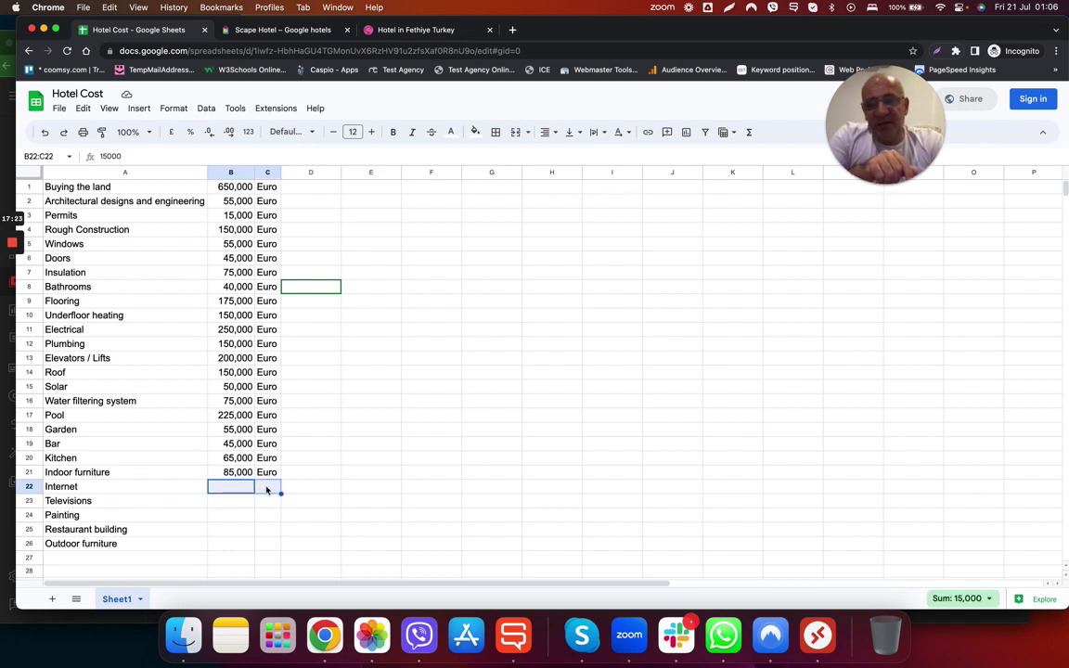
{"action": "left_click", "coordinate": [451, 131]}
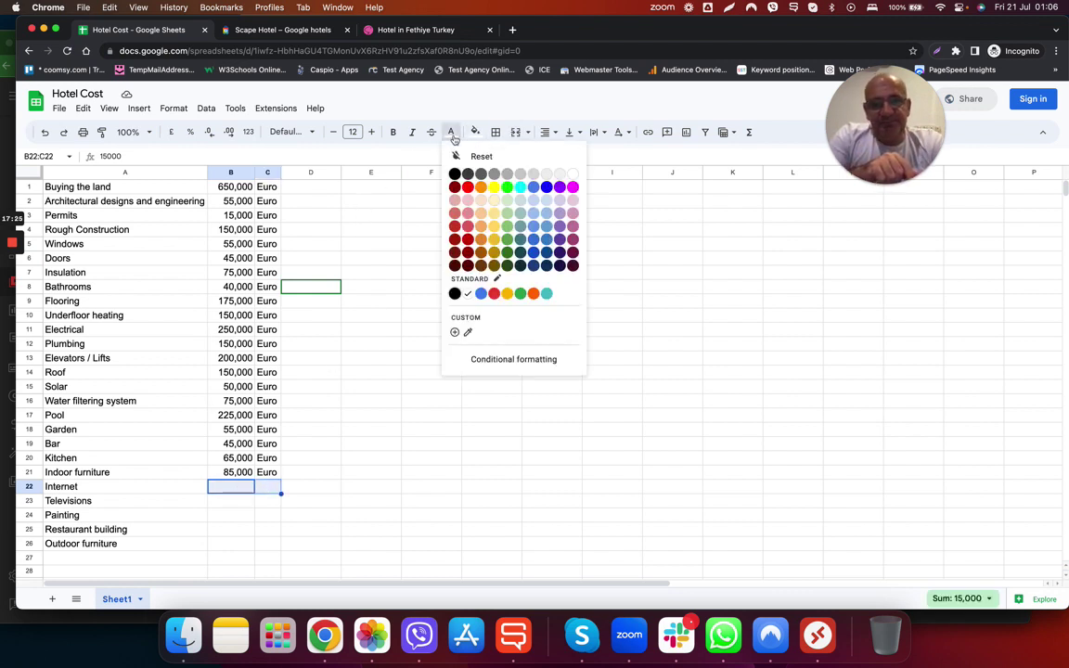
{"action": "left_click", "coordinate": [454, 174]}
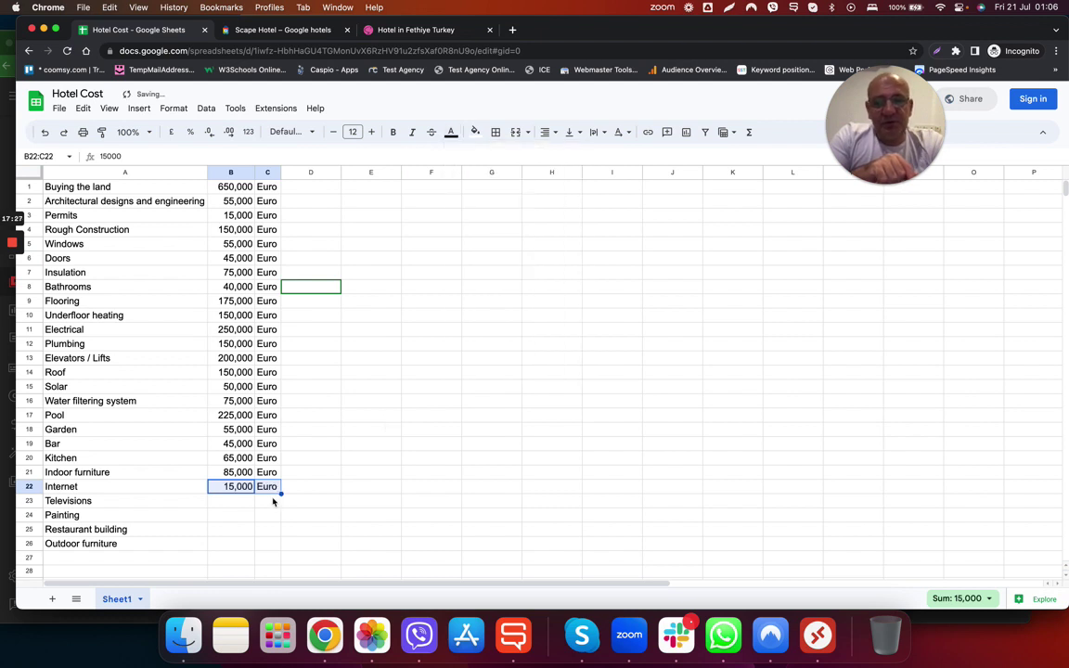
Set the text colour of B23:C23, the televisions cost, to black and deselect the cells.
{"action": "left_click", "coordinate": [228, 506]}
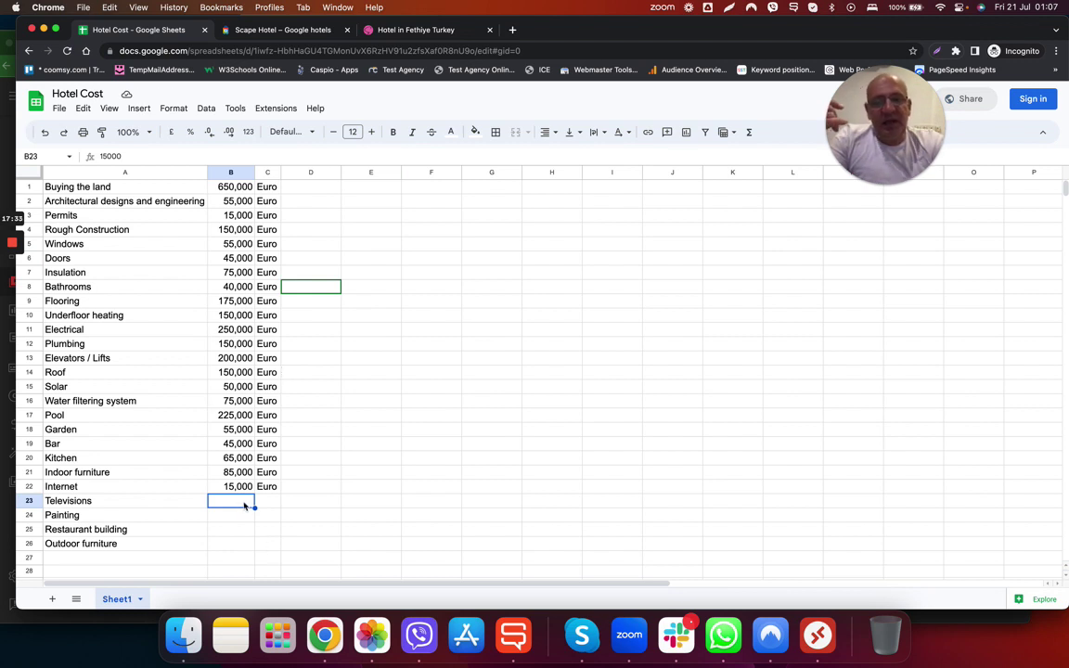
{"action": "left_click_drag", "start_coordinate": [239, 498], "coordinate": [263, 499]}
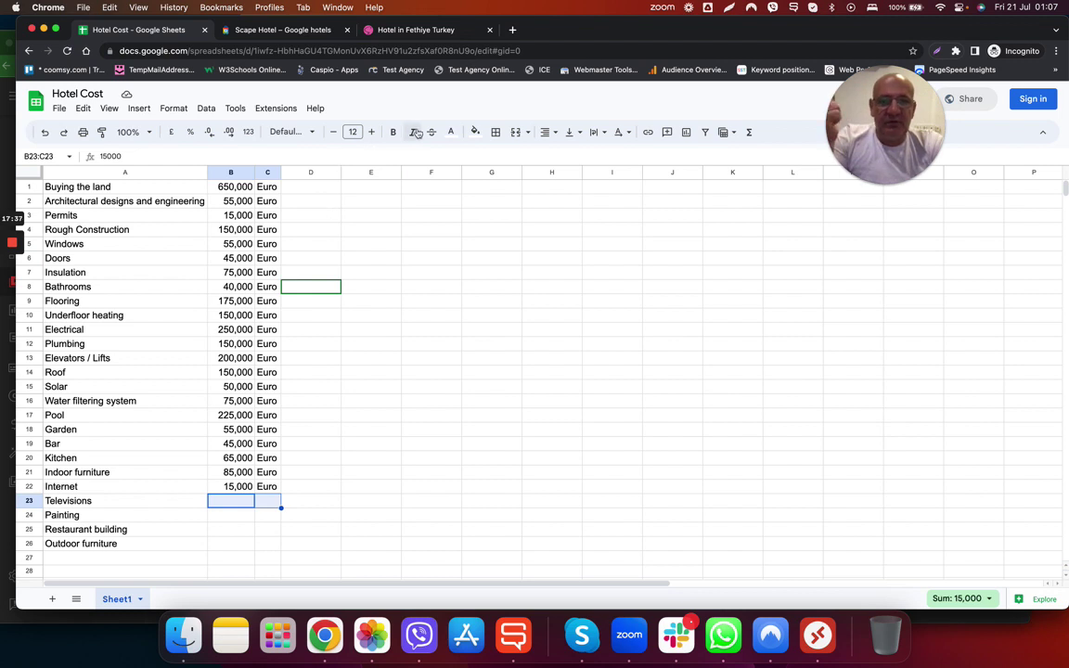
{"action": "left_click", "coordinate": [451, 132]}
{"action": "left_click", "coordinate": [454, 173]}
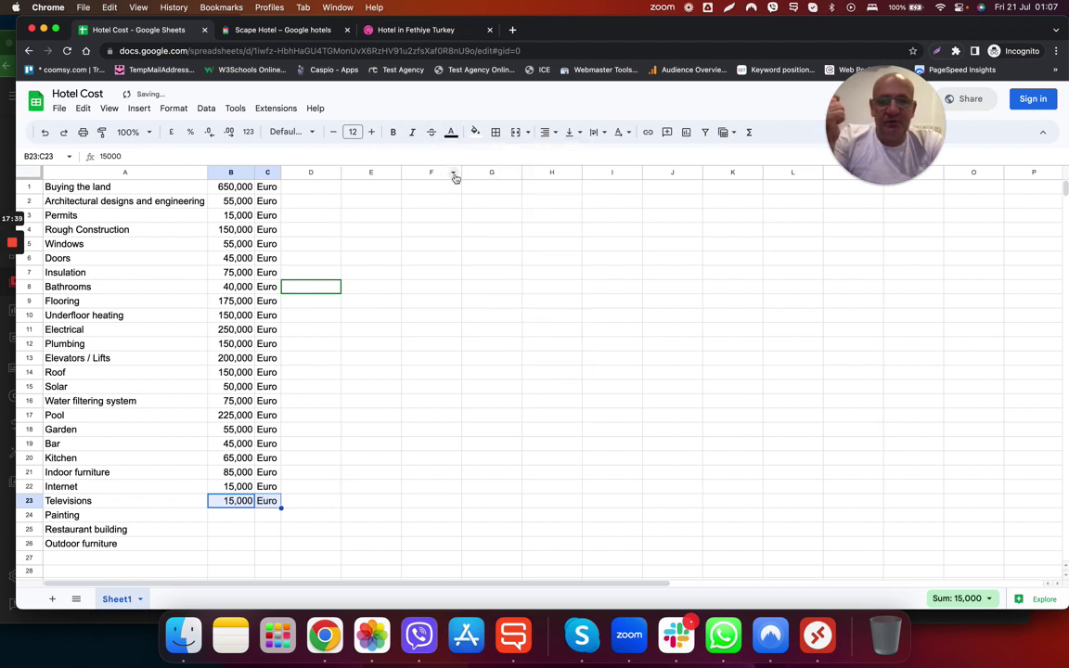
{"action": "left_click", "coordinate": [362, 463]}
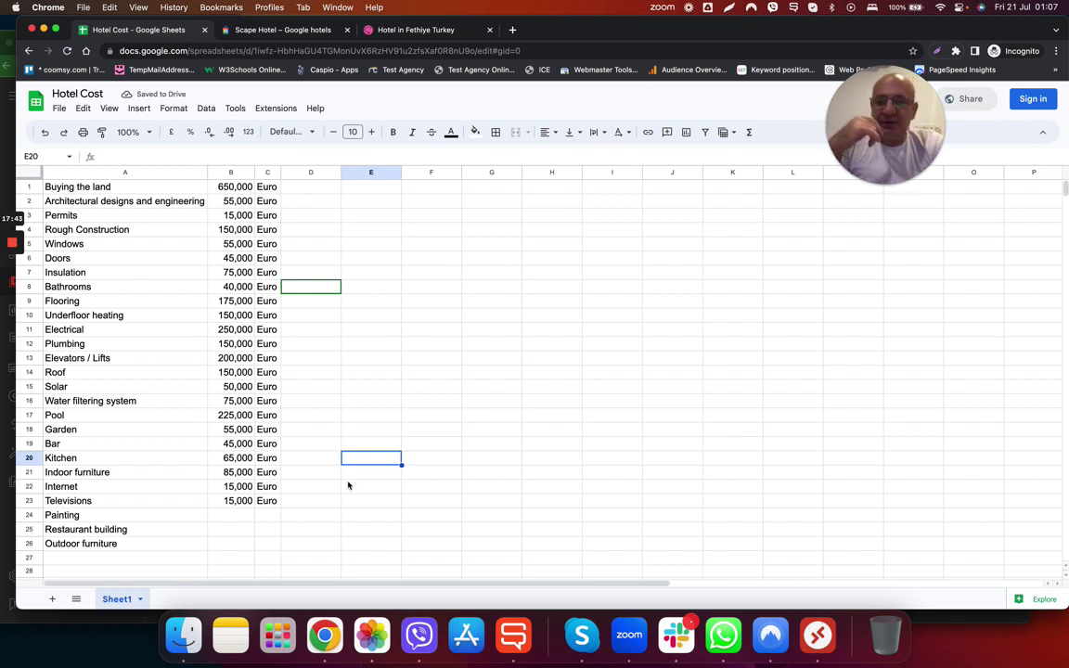
Glance over the Scape Hotel photos and set the text colour of B24:C24, the painting cost, to black.
{"action": "left_click", "coordinate": [234, 515]}
{"action": "left_click_drag", "start_coordinate": [255, 515], "coordinate": [269, 521]}
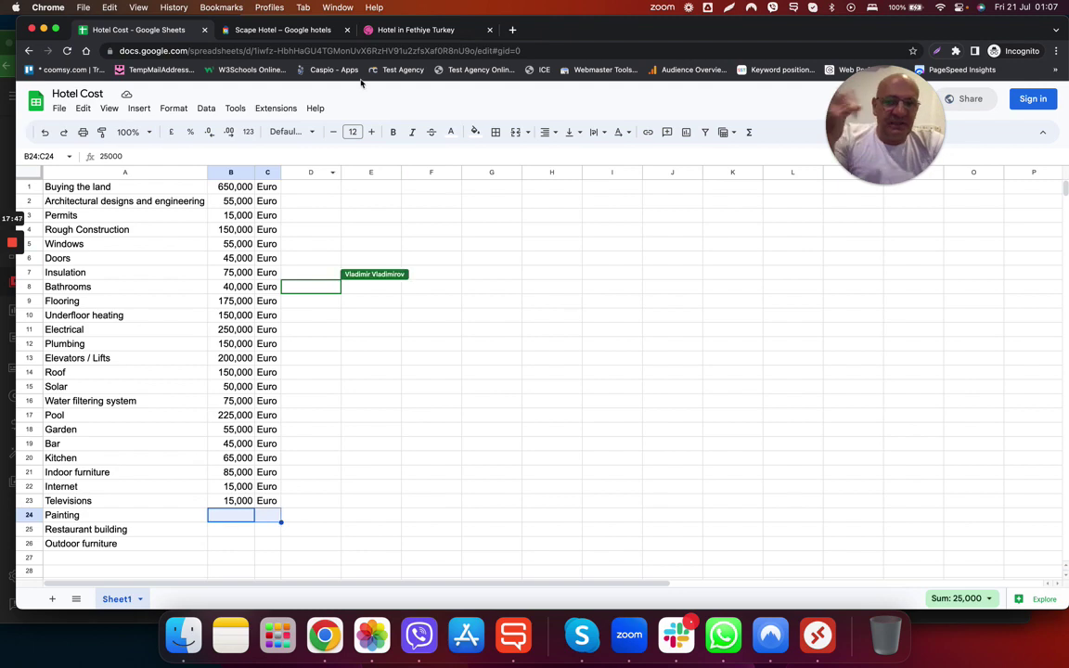
{"action": "left_click", "coordinate": [313, 34]}
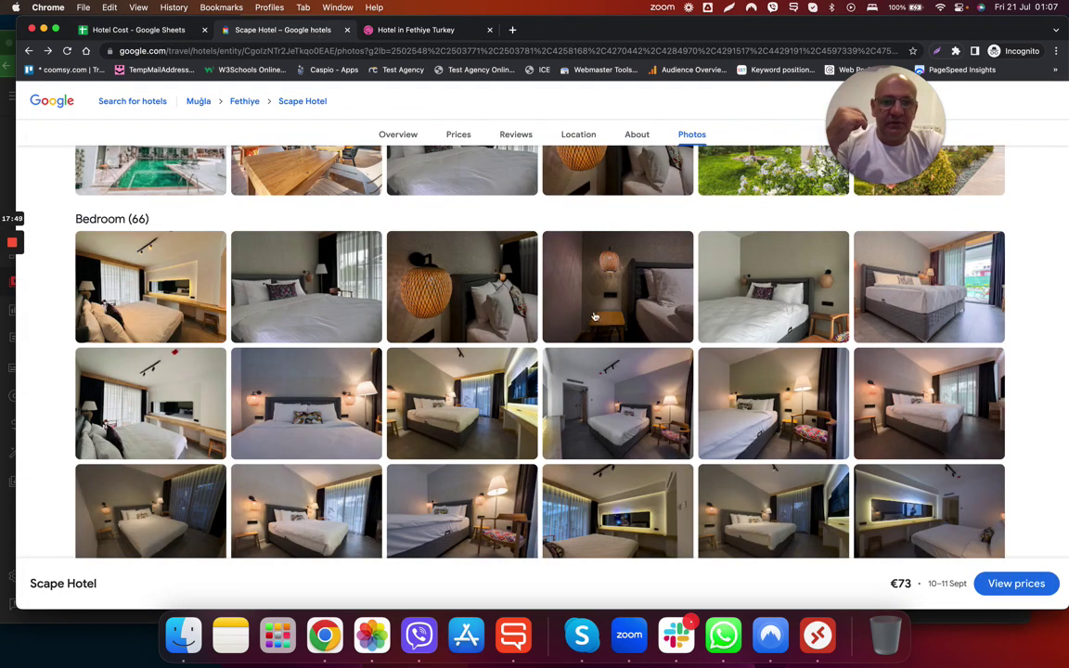
{"action": "scroll", "coordinate": [668, 334], "scroll_direction": "up", "scroll_amount": 10}
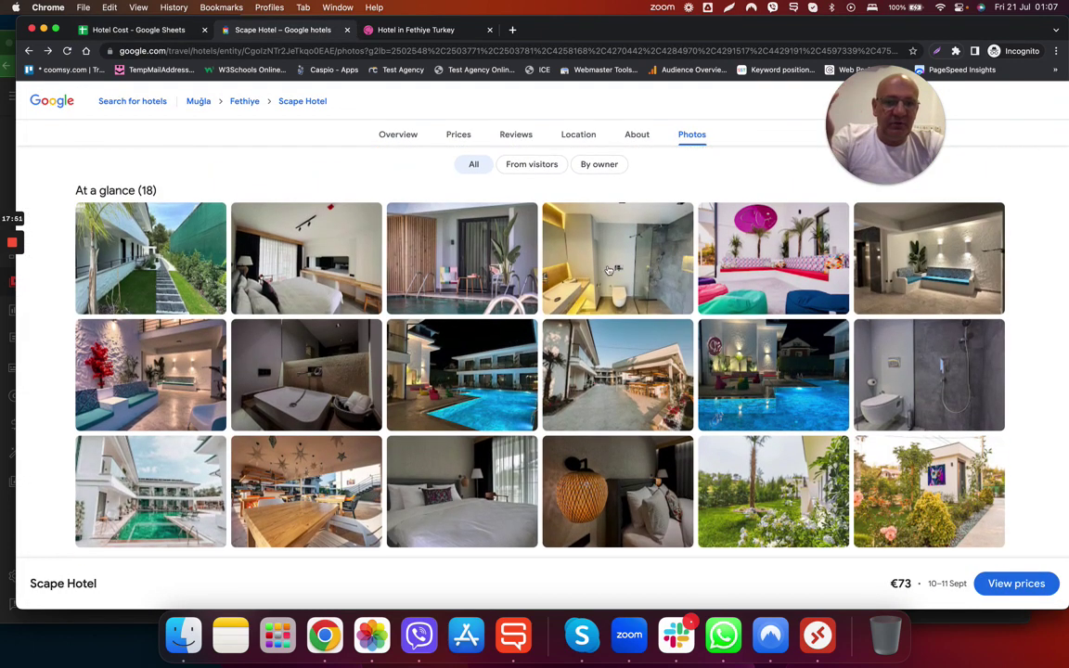
{"action": "left_click", "coordinate": [140, 31]}
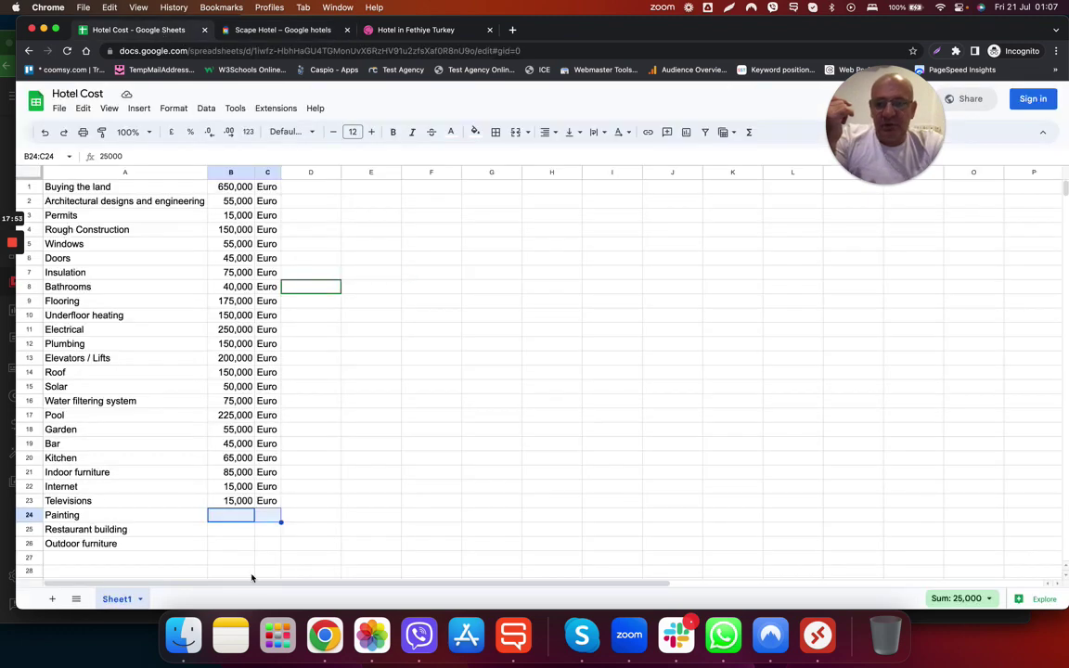
{"action": "left_click", "coordinate": [451, 131]}
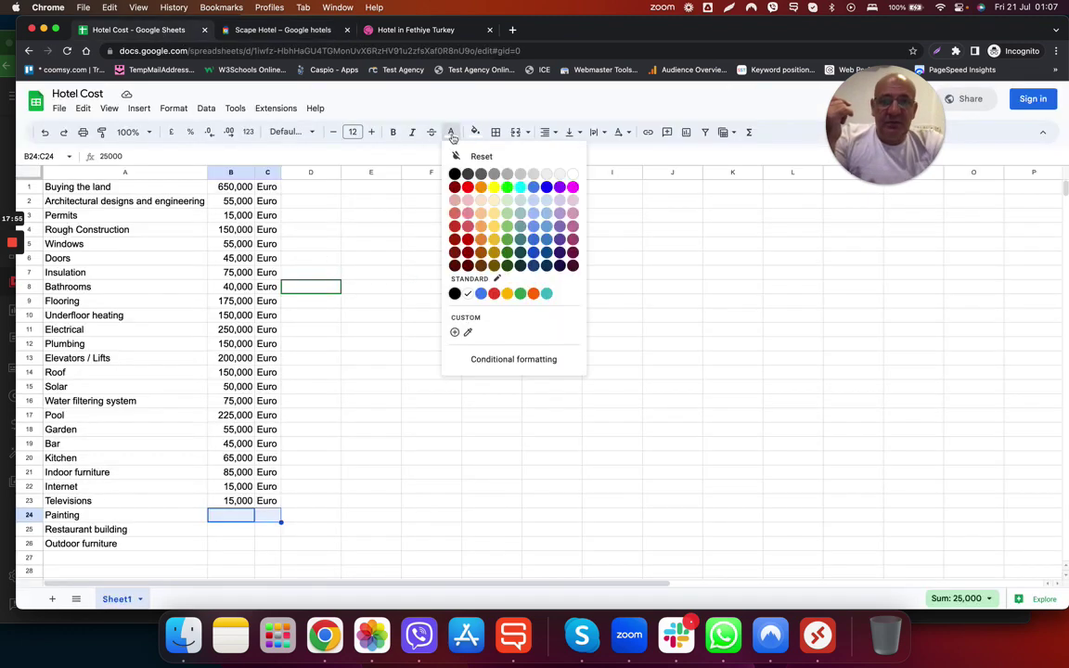
{"action": "left_click", "coordinate": [457, 197]}
Select the restaurant building cost in B25 and view the aerial evening photo of Scape Hotel to examine the restaurant building.
{"action": "scroll", "coordinate": [334, 538], "scroll_direction": "down", "scroll_amount": 3}
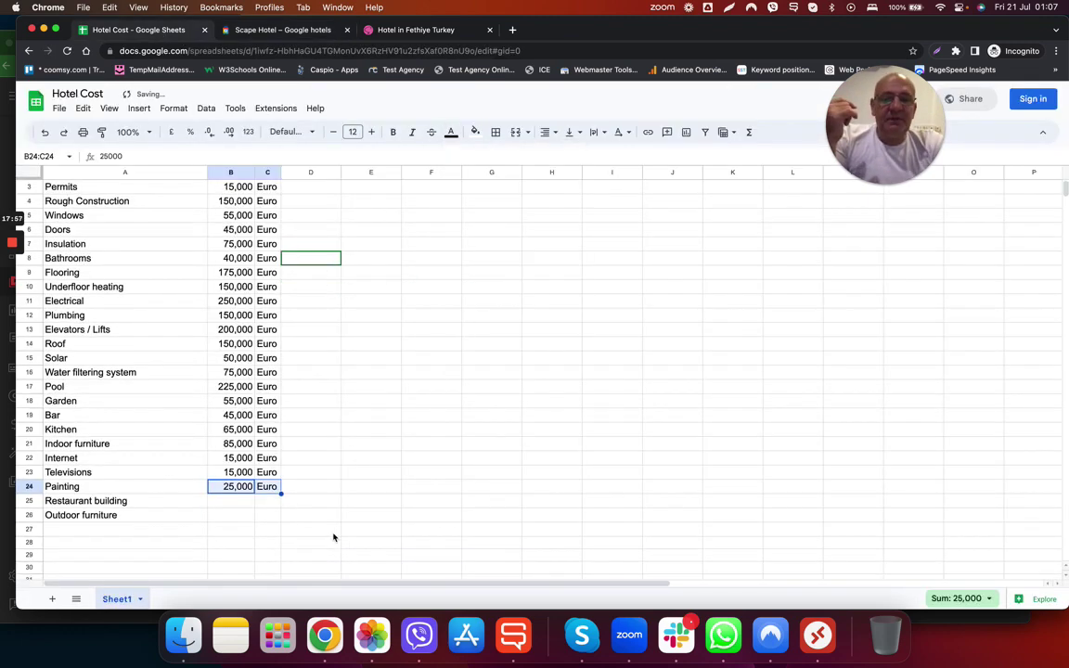
{"action": "left_click", "coordinate": [206, 476]}
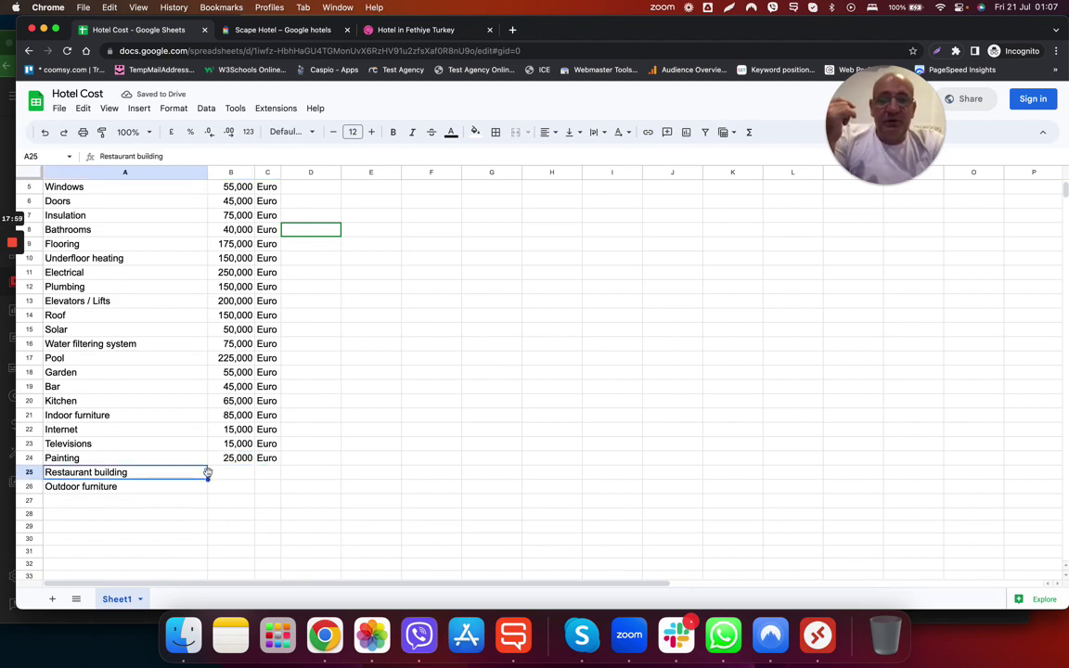
{"action": "left_click", "coordinate": [236, 475]}
{"action": "left_click", "coordinate": [302, 30]}
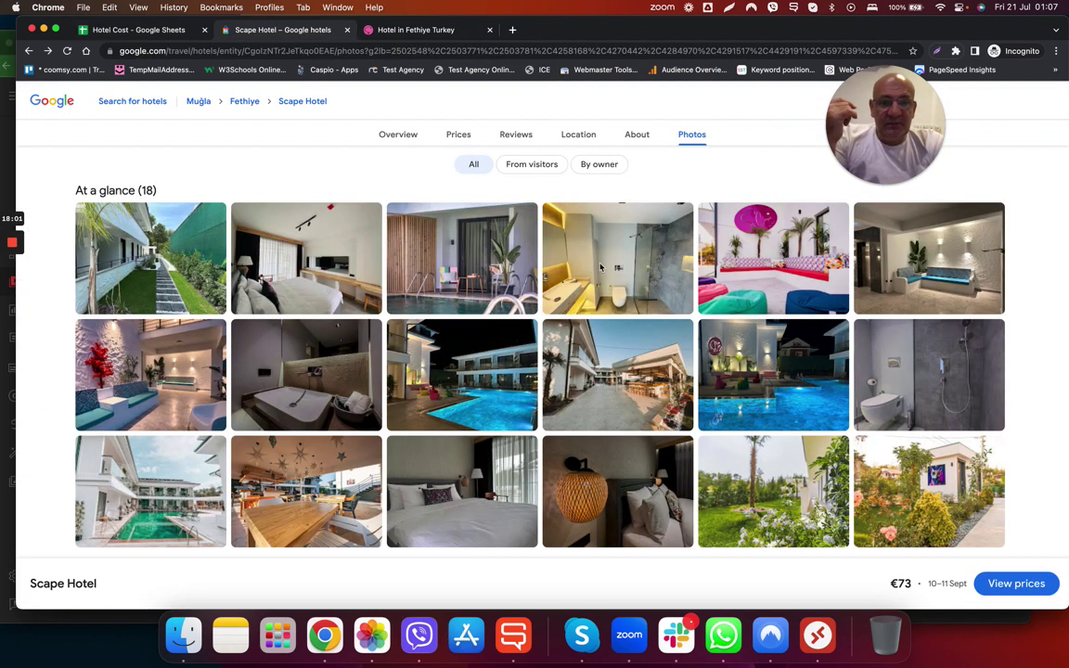
{"action": "scroll", "coordinate": [604, 361], "scroll_direction": "down", "scroll_amount": 15}
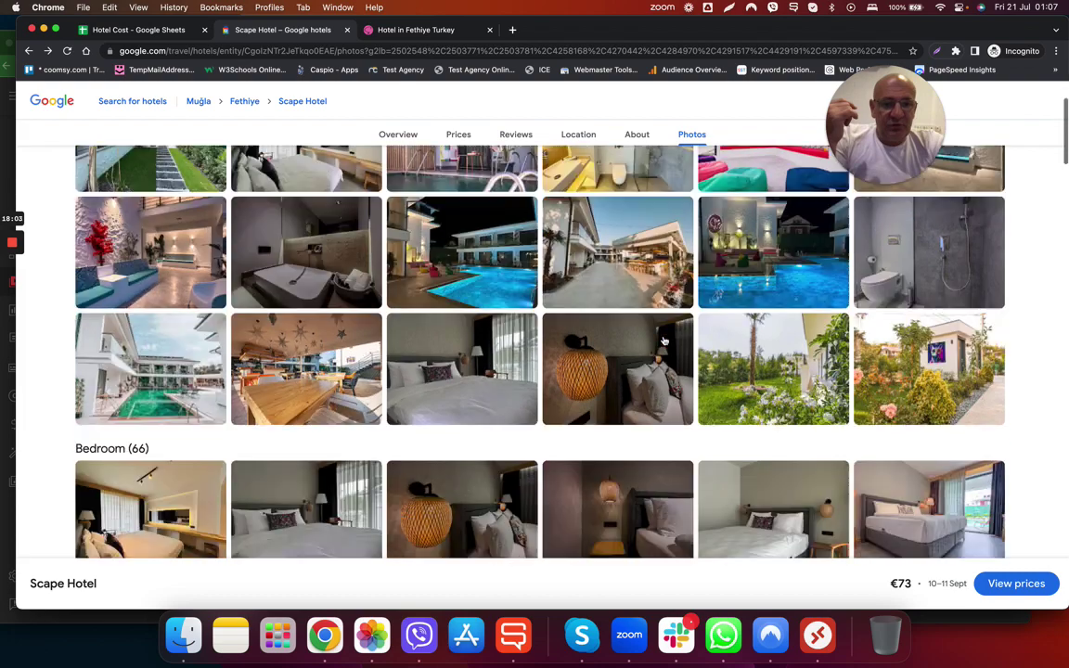
{"action": "scroll", "coordinate": [663, 342], "scroll_direction": "down", "scroll_amount": 15}
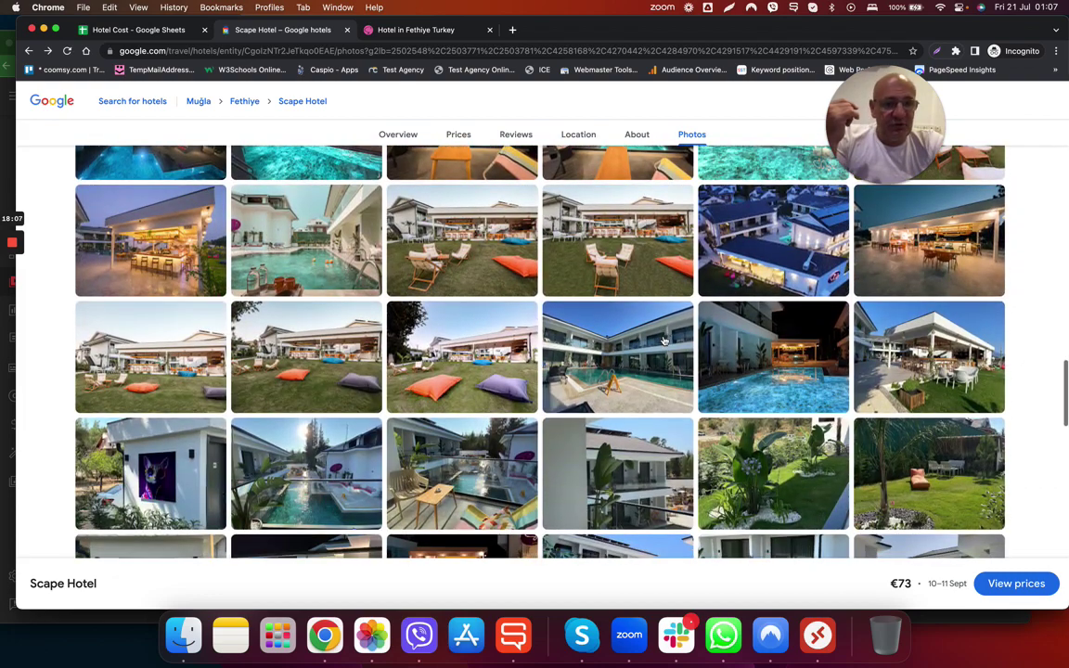
{"action": "left_click", "coordinate": [706, 228]}
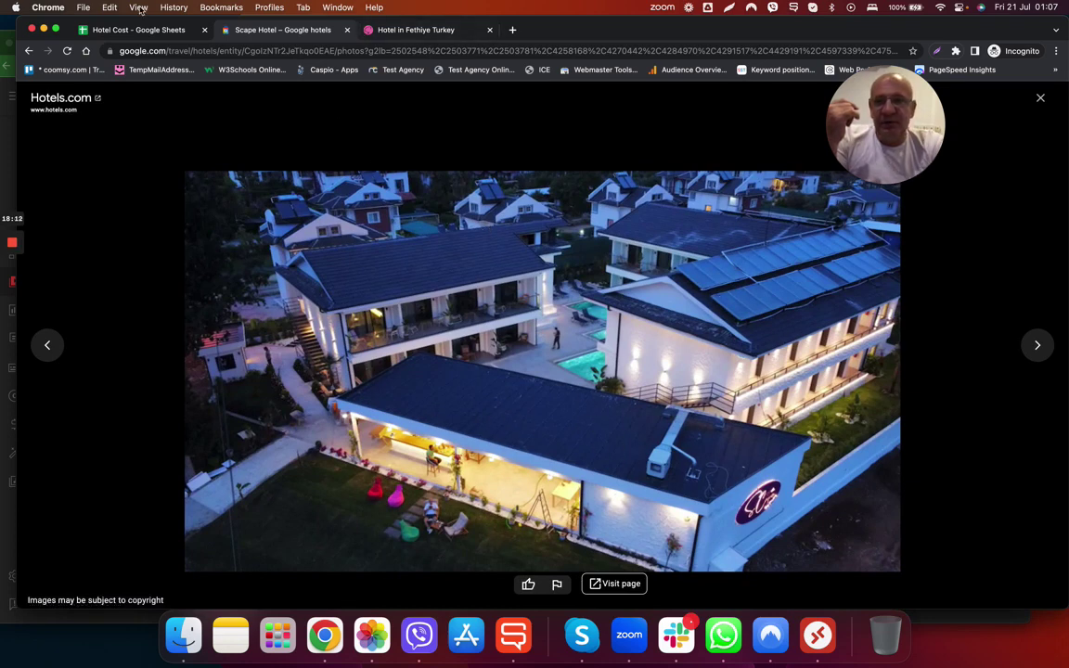
{"action": "left_click", "coordinate": [1043, 98]}
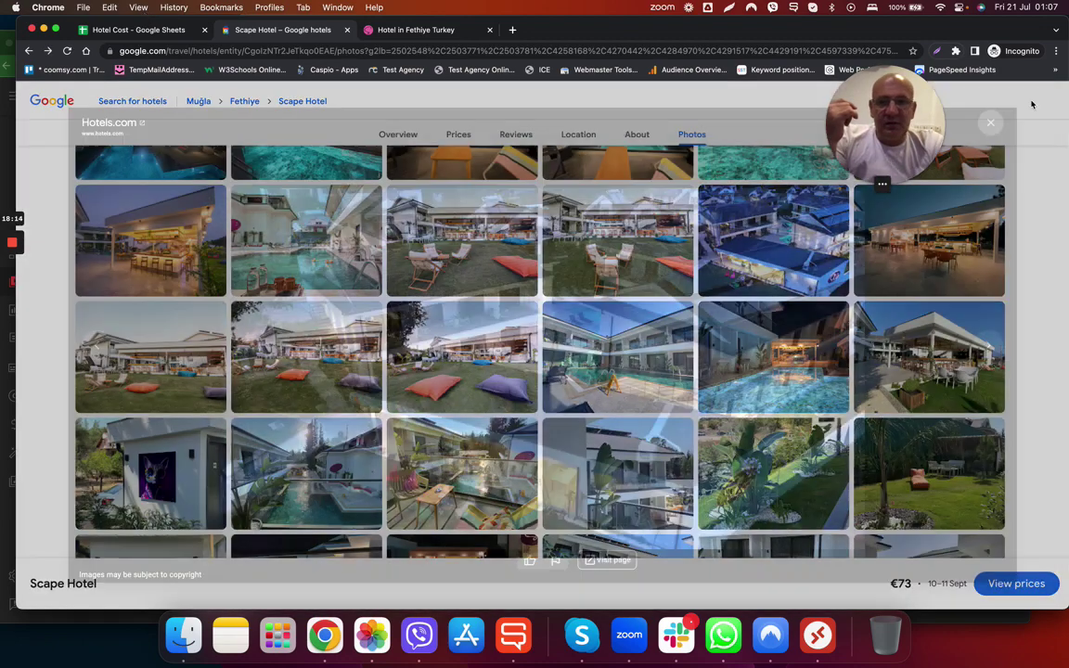
Return to the Hotel Cost sheet and set the text colour of B25:C25, the restaurant building cost, to black.
{"action": "left_click", "coordinate": [152, 33]}
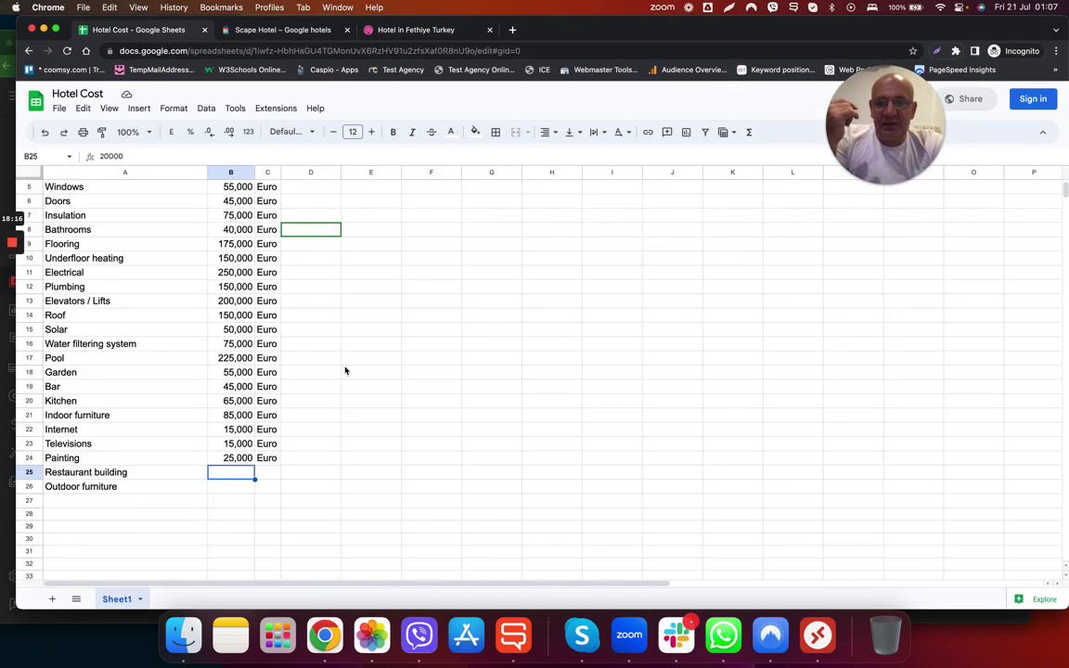
{"action": "left_click_drag", "start_coordinate": [231, 473], "coordinate": [270, 475]}
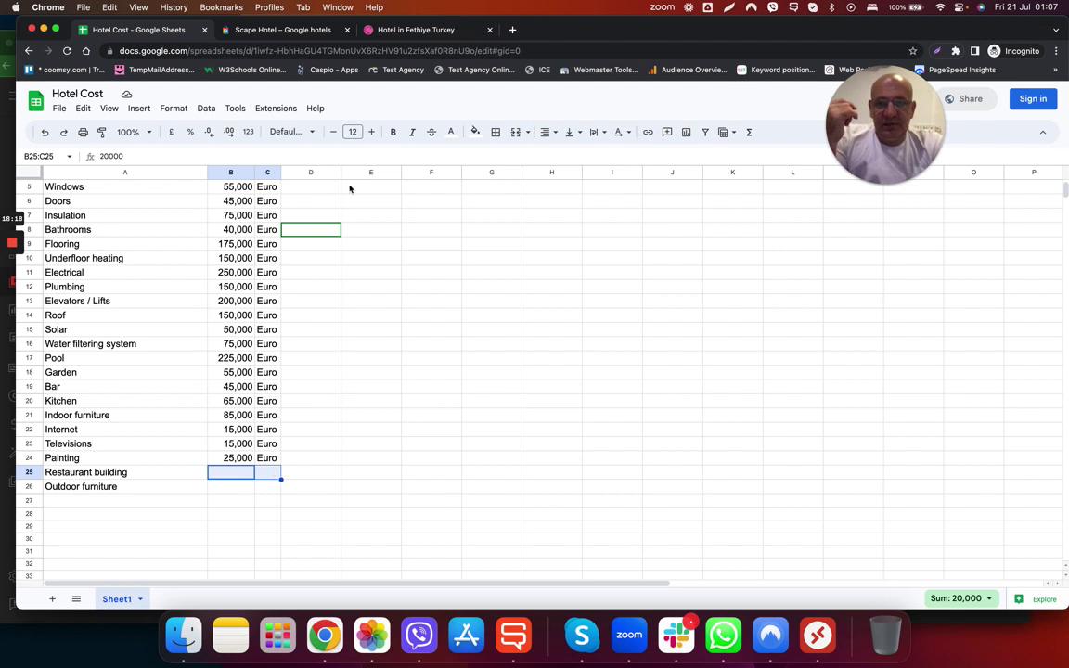
{"action": "left_click", "coordinate": [451, 132]}
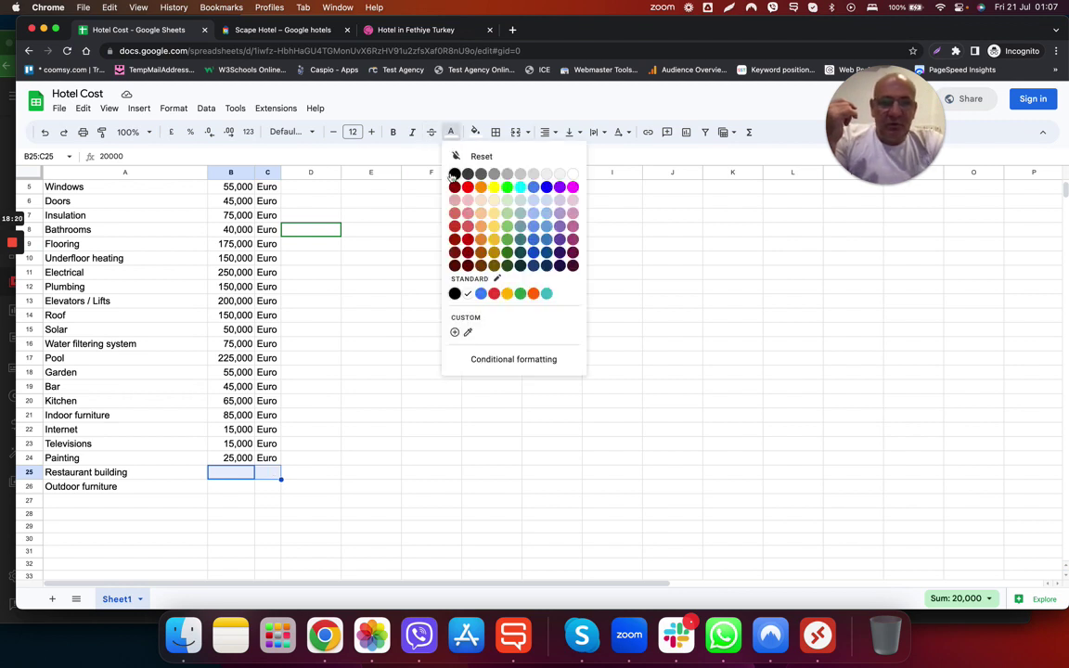
{"action": "left_click", "coordinate": [455, 174]}
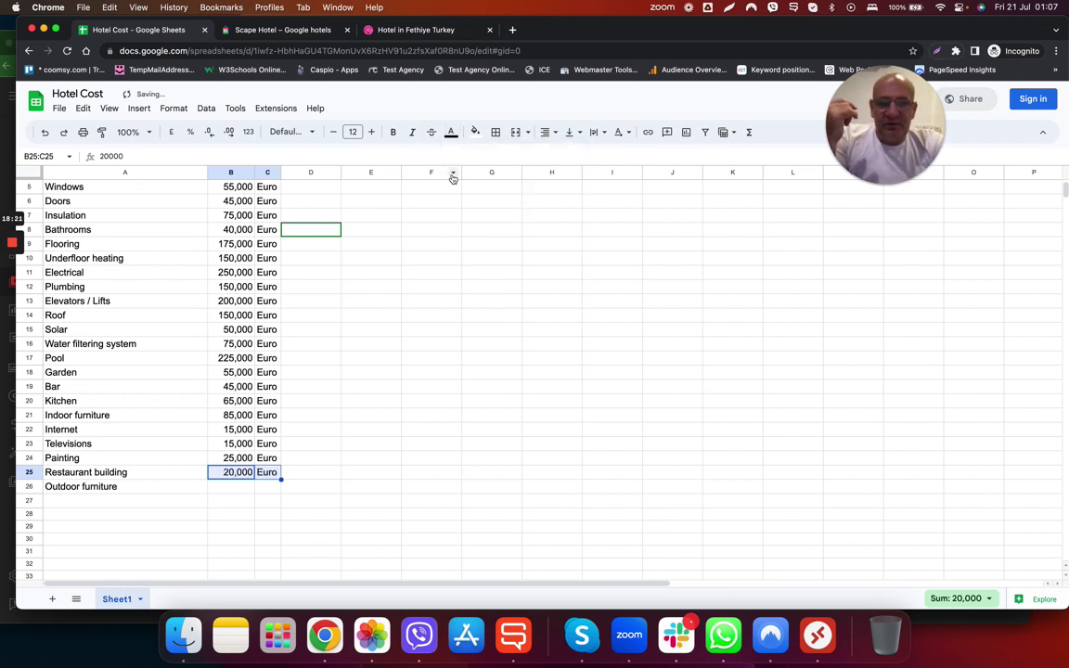
Select the outdoor furniture cost in B26 and view a Scape Hotel poolside photo to examine the outdoor furniture.
{"action": "left_click", "coordinate": [233, 489]}
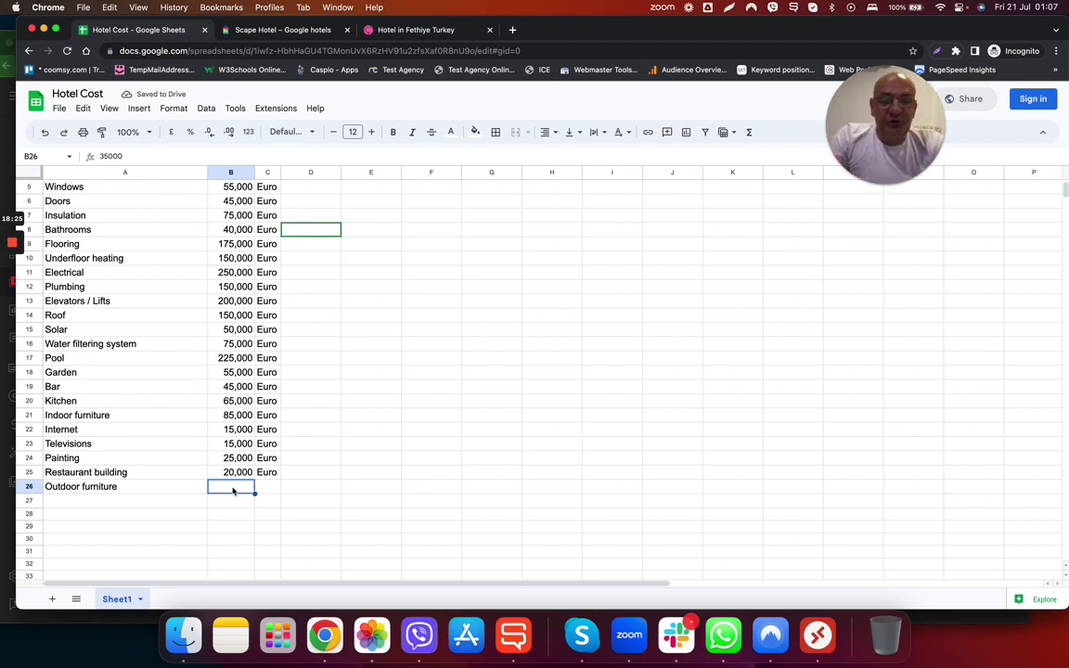
{"action": "left_click", "coordinate": [275, 32]}
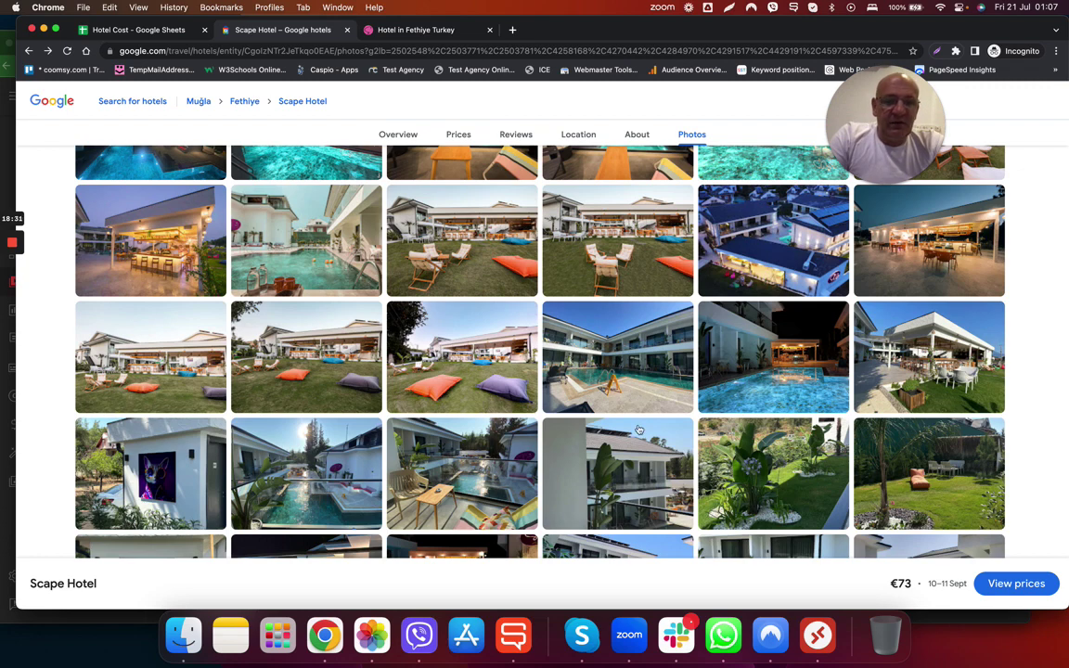
{"action": "left_click", "coordinate": [580, 376]}
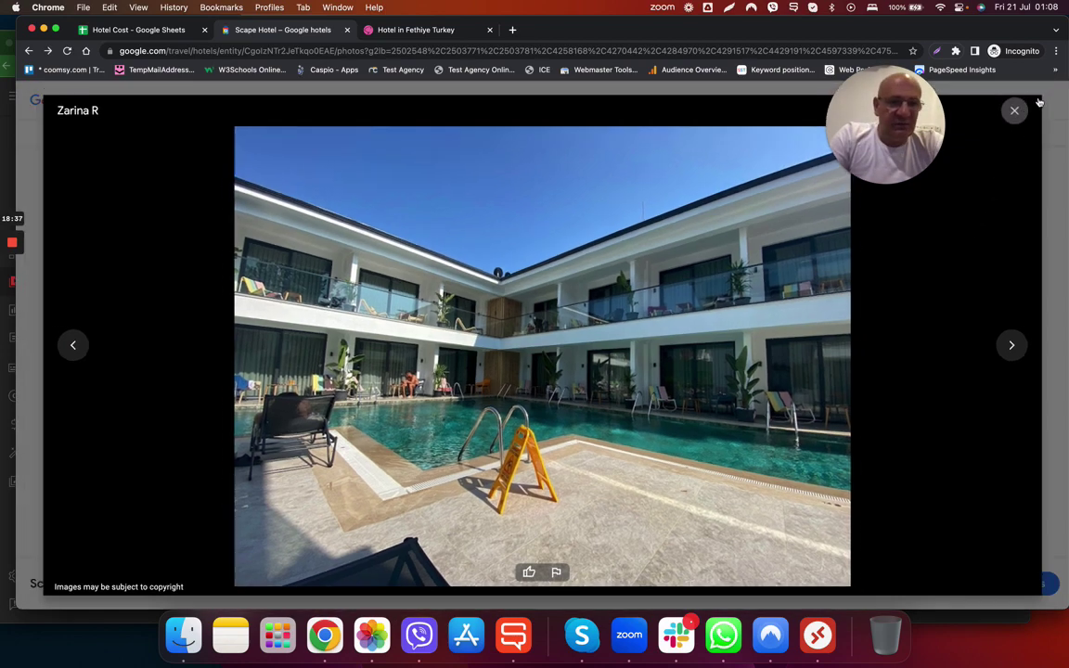
{"action": "left_click", "coordinate": [934, 94]}
Return to the Hotel Cost sheet and set the text colour of B26:C26, the outdoor furniture cost, to black.
{"action": "left_click", "coordinate": [126, 29]}
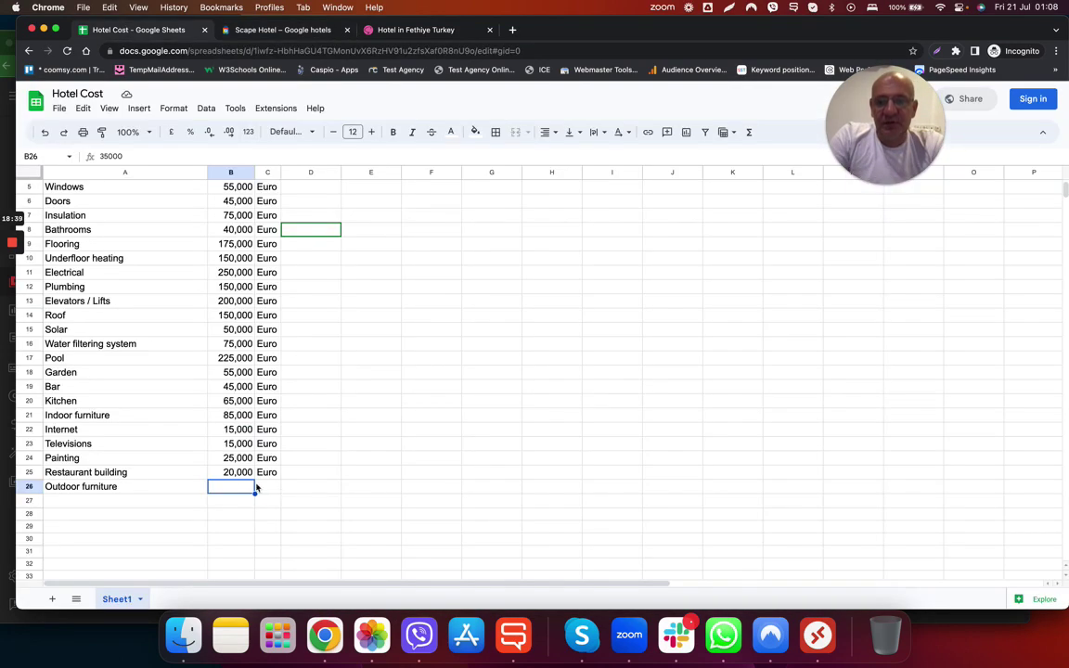
{"action": "left_click_drag", "start_coordinate": [234, 489], "coordinate": [267, 489]}
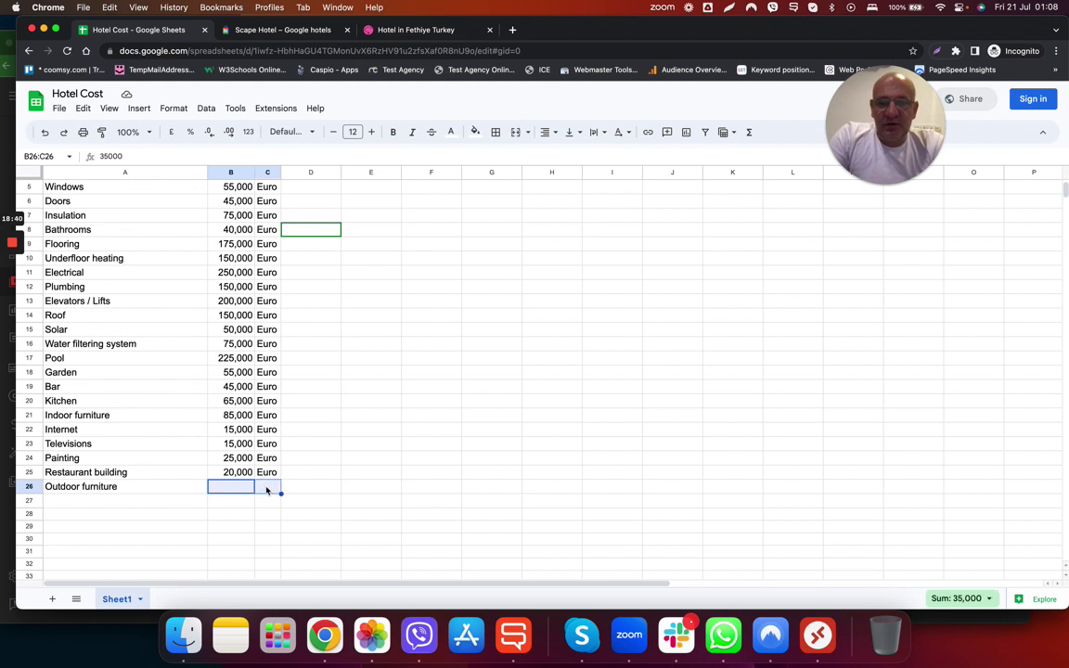
{"action": "left_click", "coordinate": [472, 133]}
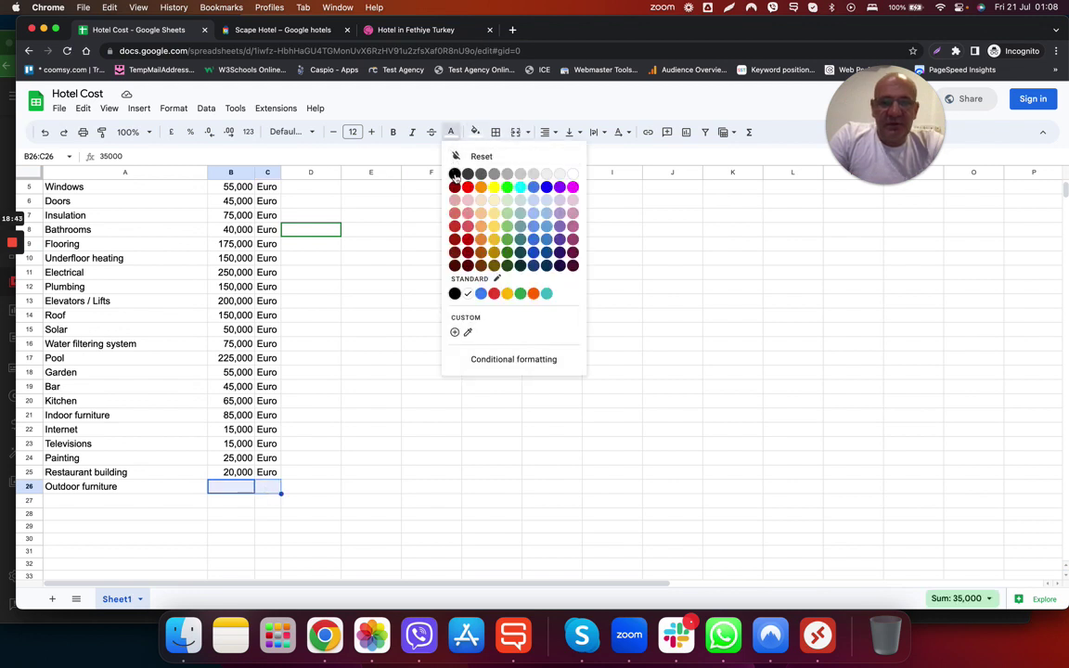
{"action": "left_click", "coordinate": [455, 154]}
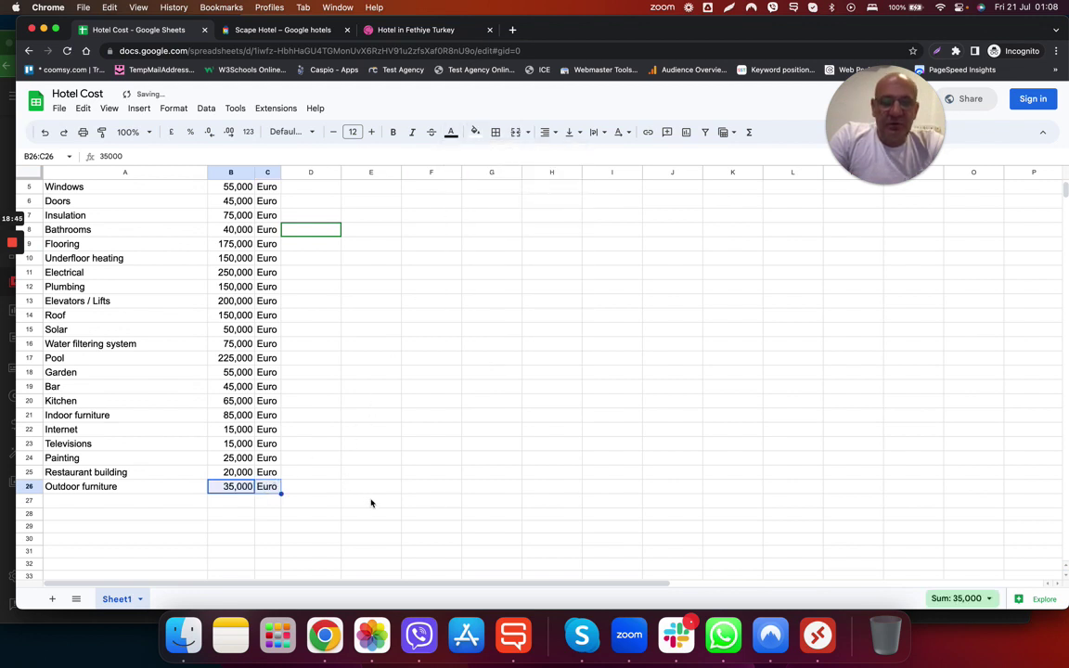
Set the text colour of B27:C27, the total of all construction costs, to black and deselect the cells.
{"action": "scroll", "coordinate": [391, 416], "scroll_direction": "up", "scroll_amount": 2}
{"action": "scroll", "coordinate": [390, 416], "scroll_direction": "right", "scroll_amount": 3}
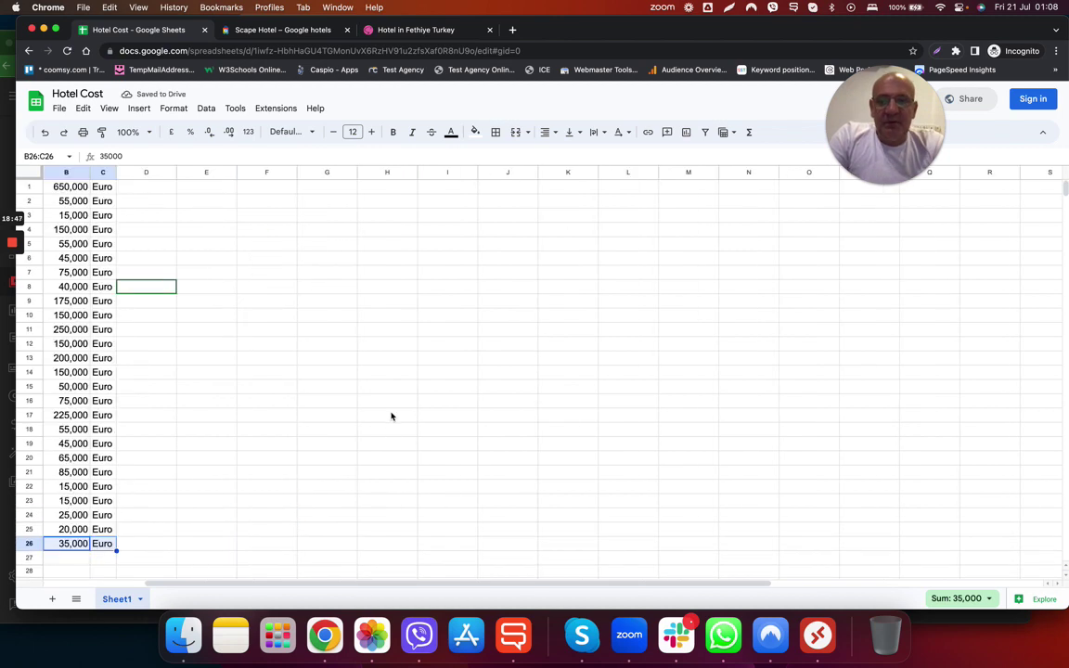
{"action": "scroll", "coordinate": [390, 416], "scroll_direction": "left", "scroll_amount": 3}
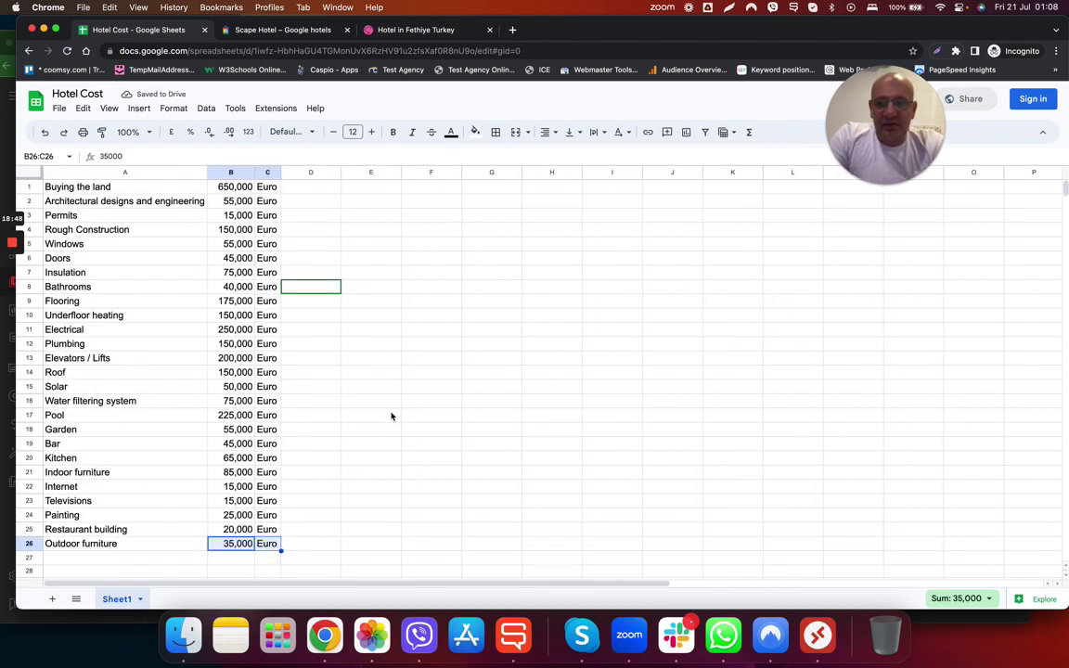
{"action": "left_click", "coordinate": [226, 558]}
{"action": "left_click_drag", "start_coordinate": [227, 559], "coordinate": [279, 562]}
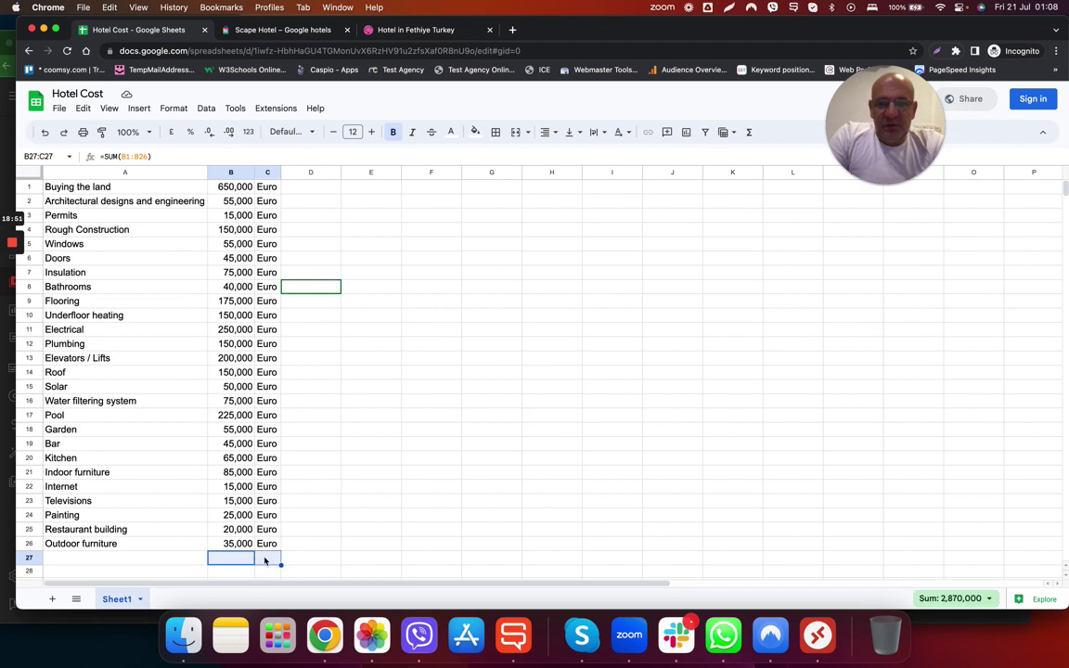
{"action": "left_click", "coordinate": [451, 133]}
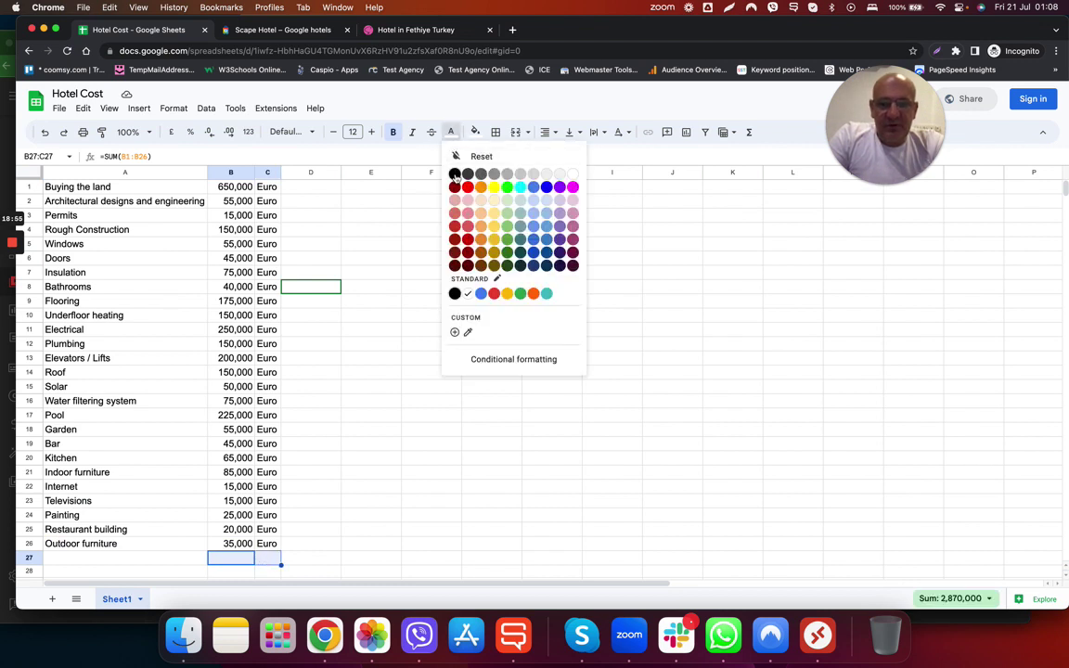
{"action": "left_click", "coordinate": [454, 175]}
{"action": "left_click", "coordinate": [419, 345]}
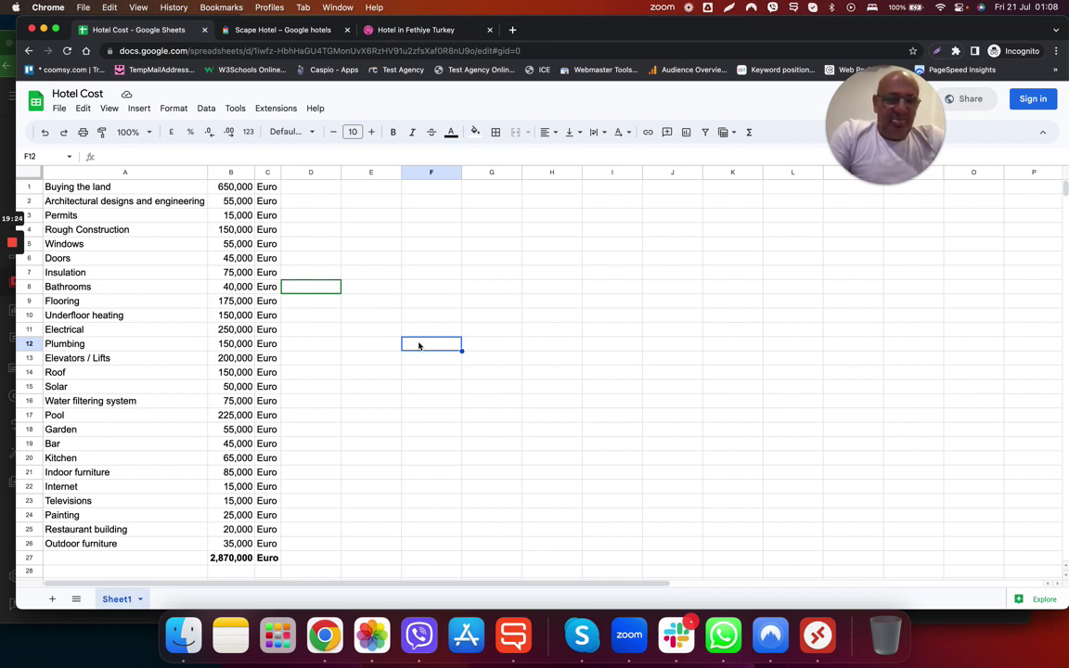
Switch to the S-Cape Hotel booking page and look through the hotel description, reservation dates and nightly room prices.
{"action": "left_click", "coordinate": [430, 35]}
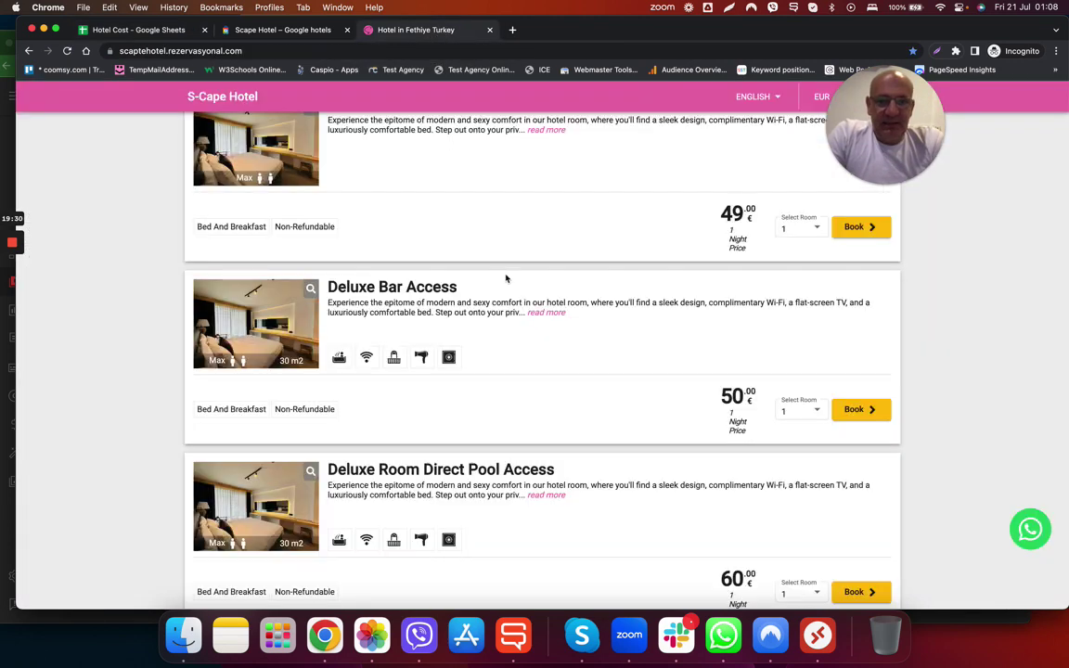
{"action": "scroll", "coordinate": [506, 278], "scroll_direction": "up", "scroll_amount": 10}
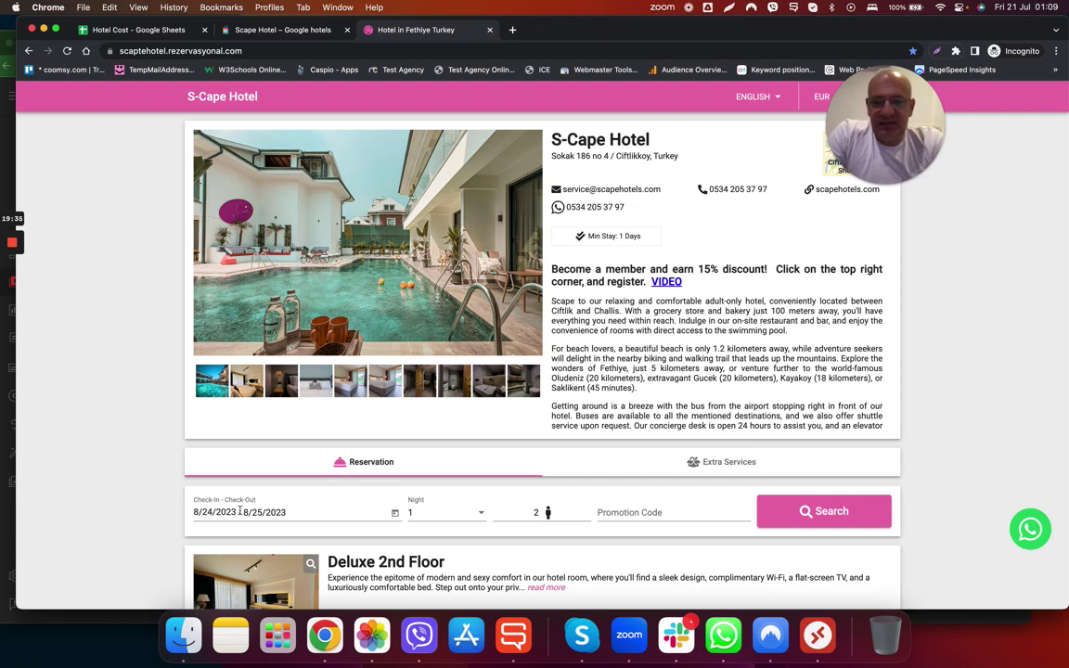
{"action": "scroll", "coordinate": [423, 478], "scroll_direction": "down", "scroll_amount": 5}
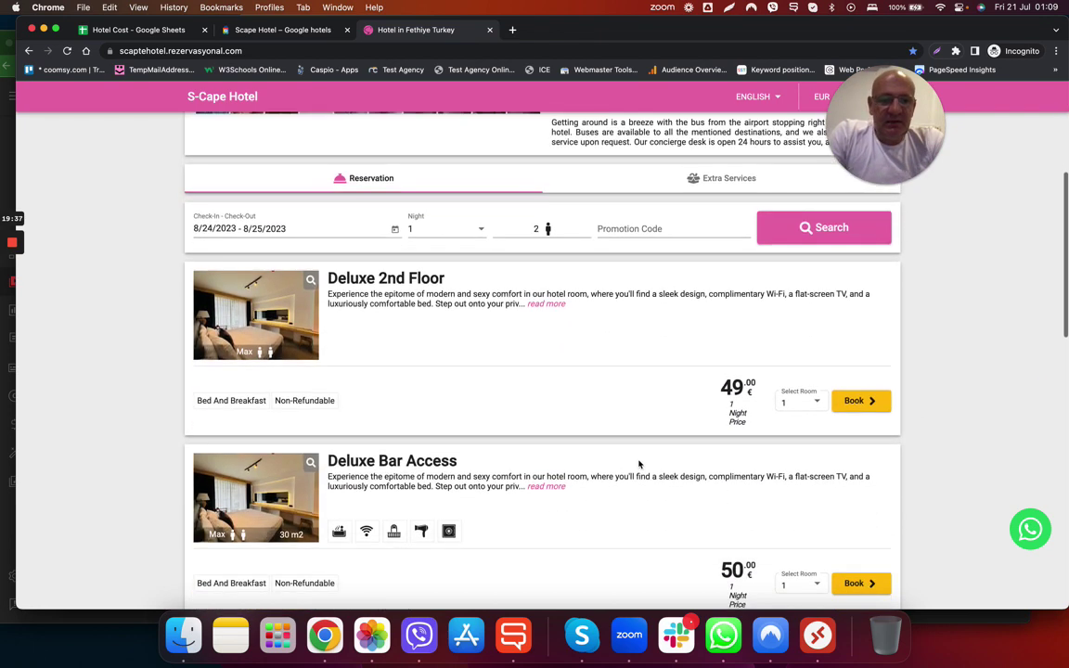
{"action": "scroll", "coordinate": [638, 464], "scroll_direction": "down", "scroll_amount": 2}
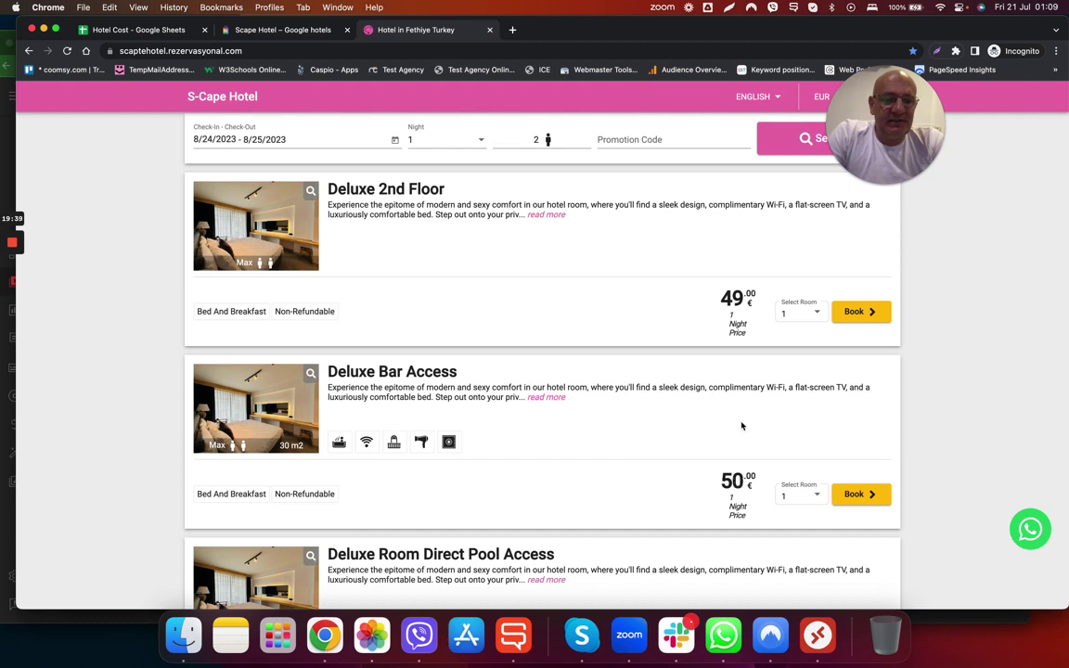
{"action": "scroll", "coordinate": [741, 426], "scroll_direction": "up", "scroll_amount": 8}
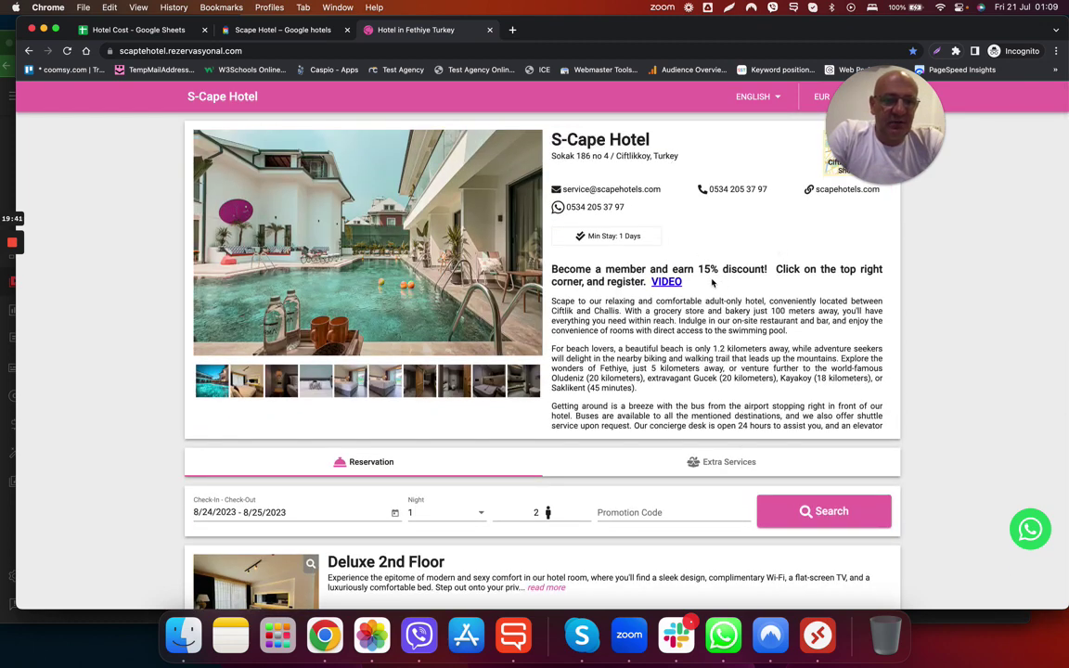
{"action": "scroll", "coordinate": [667, 284], "scroll_direction": "down", "scroll_amount": 2}
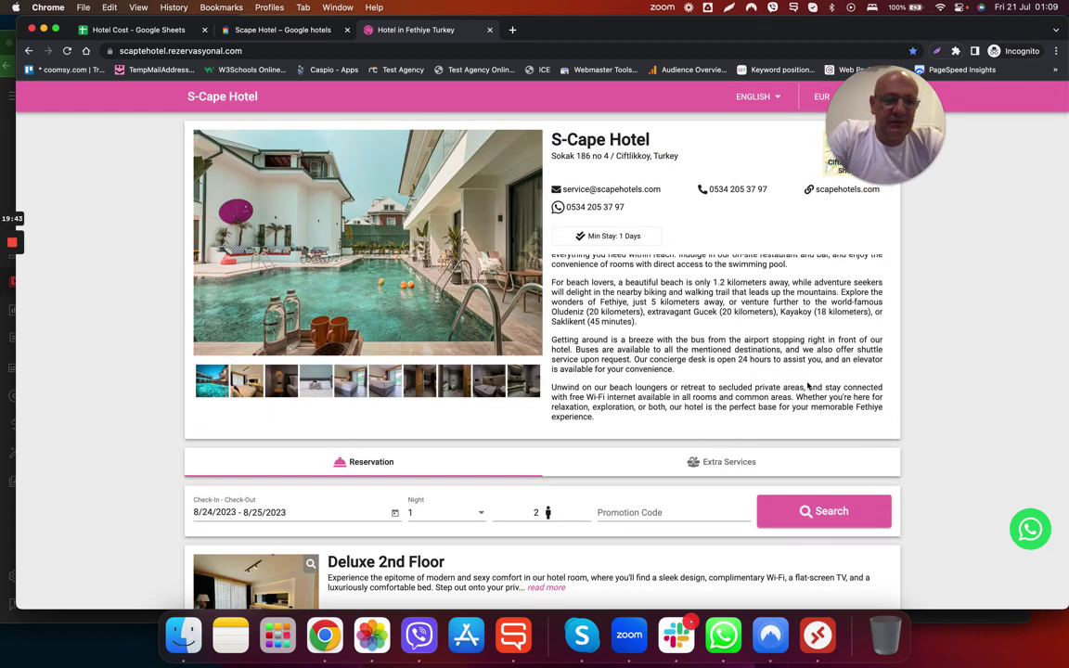
{"action": "scroll", "coordinate": [808, 385], "scroll_direction": "up", "scroll_amount": 3}
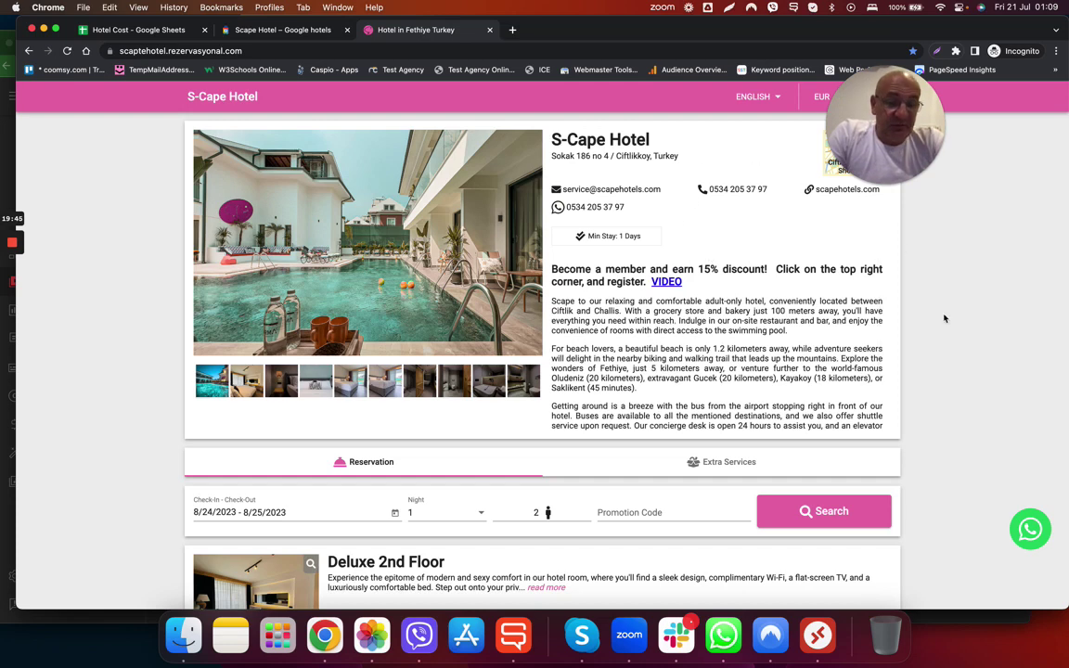
Look through the nightly room prices on the booking page and highlight the Deluxe Bar Access price.
{"action": "scroll", "coordinate": [945, 318], "scroll_direction": "down", "scroll_amount": 10}
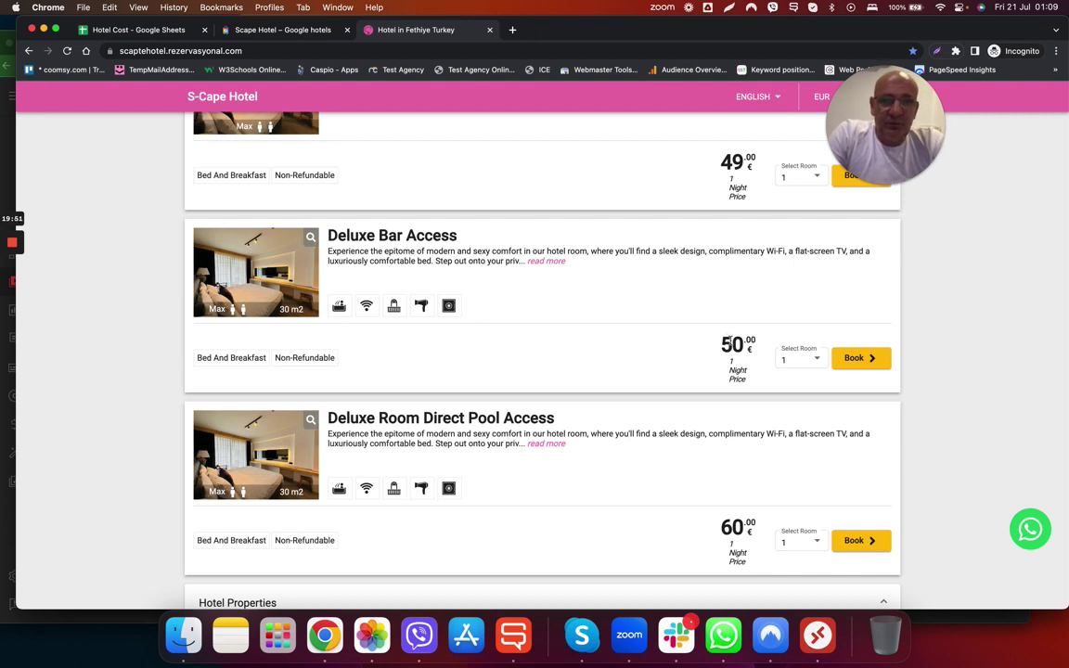
{"action": "double_click", "coordinate": [732, 344]}
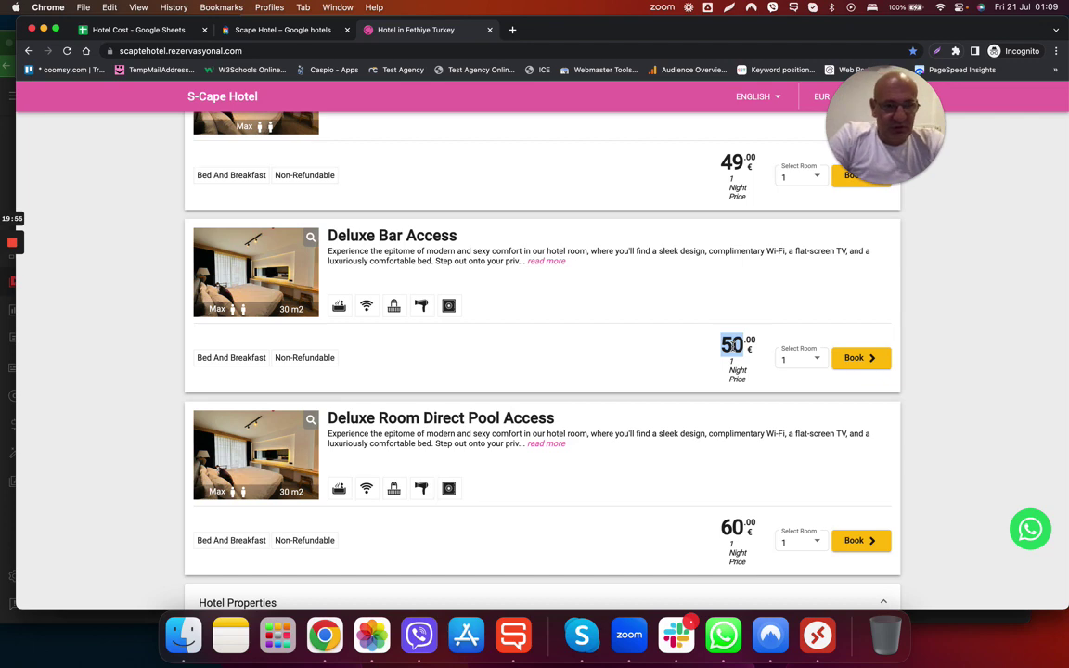
Return to the Hotel Cost sheet and enter 50 in H9 and 24 in H10.
{"action": "left_click", "coordinate": [139, 32]}
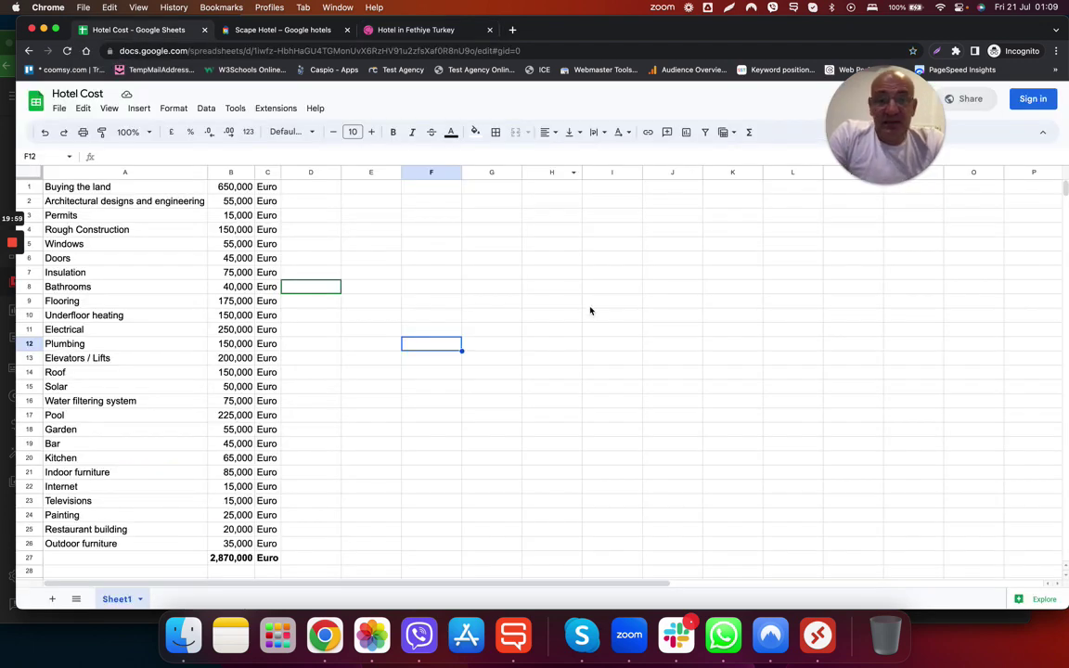
{"action": "left_click", "coordinate": [554, 299]}
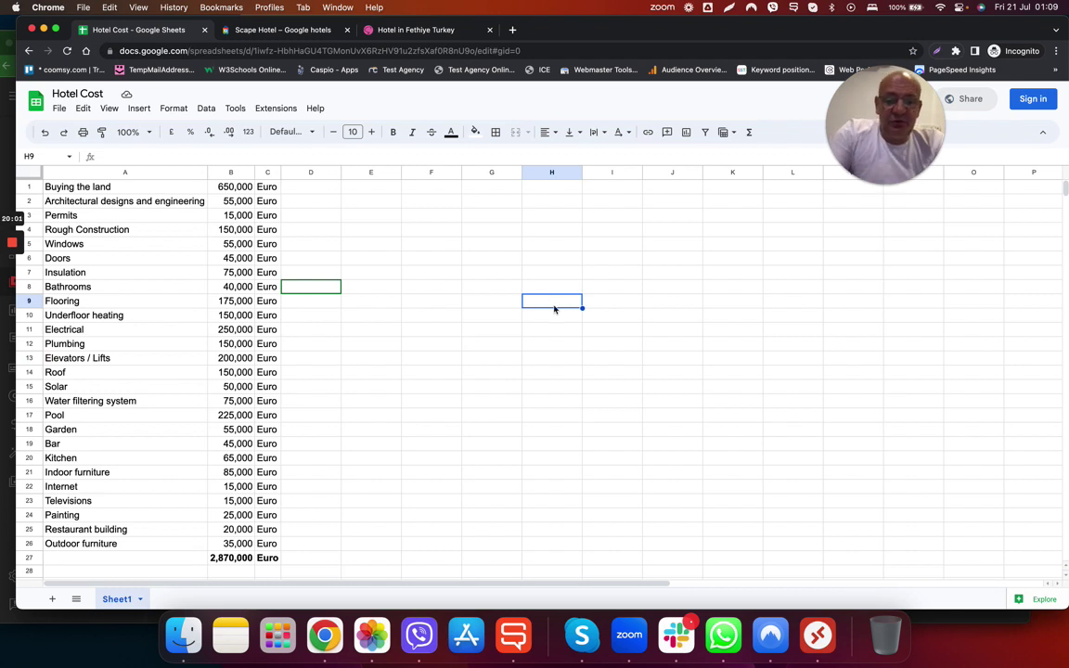
{"action": "type", "text": "40"}
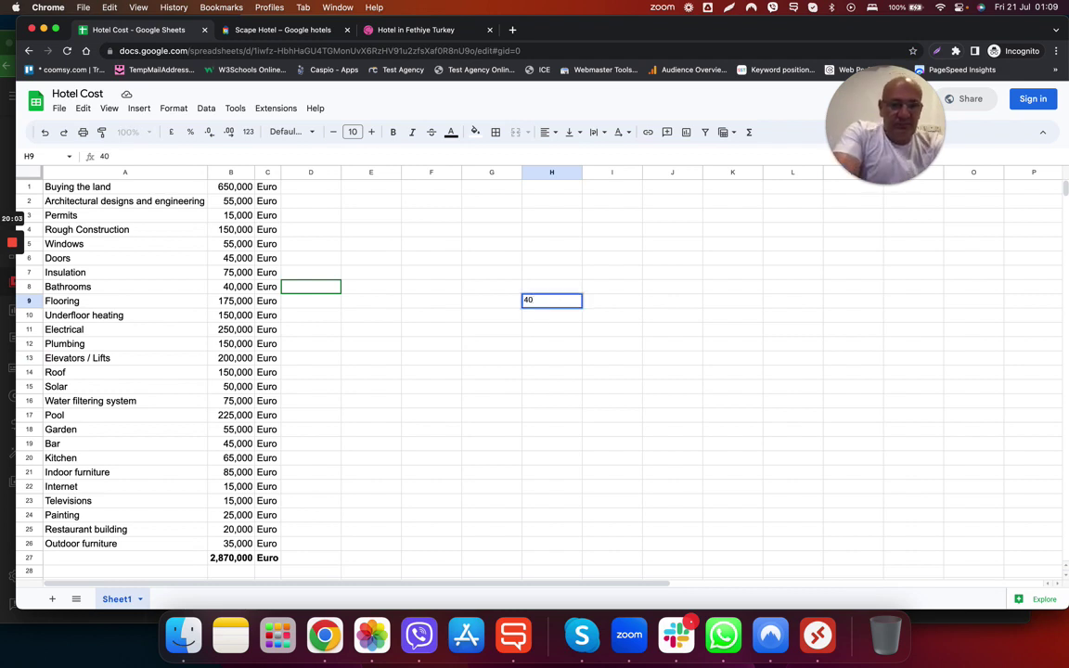
{"action": "key", "text": "BackSpace"}
{"action": "key", "text": "BackSpace"}
{"action": "type", "text": "50"}
{"action": "key", "text": "Return"}
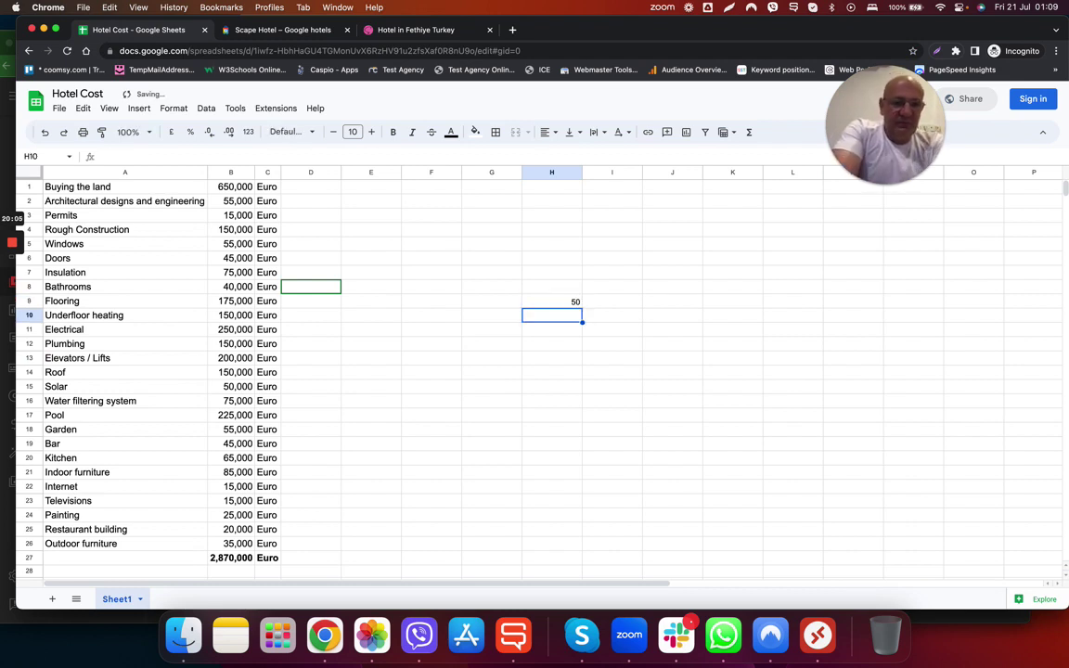
{"action": "type", "text": "24"}
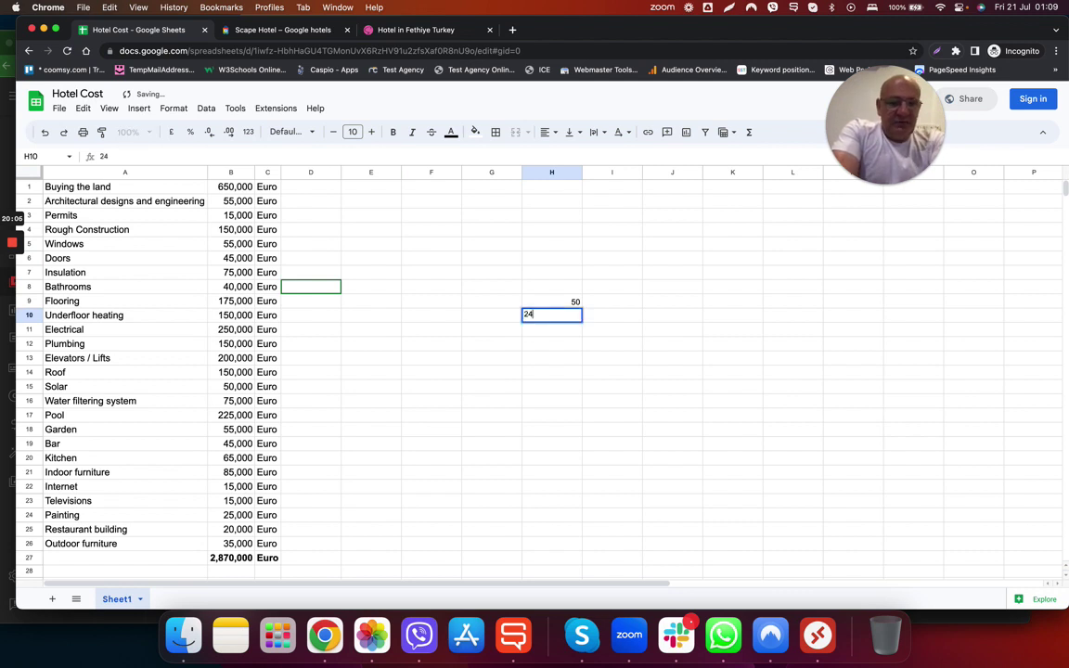
{"action": "key", "text": "Return"}
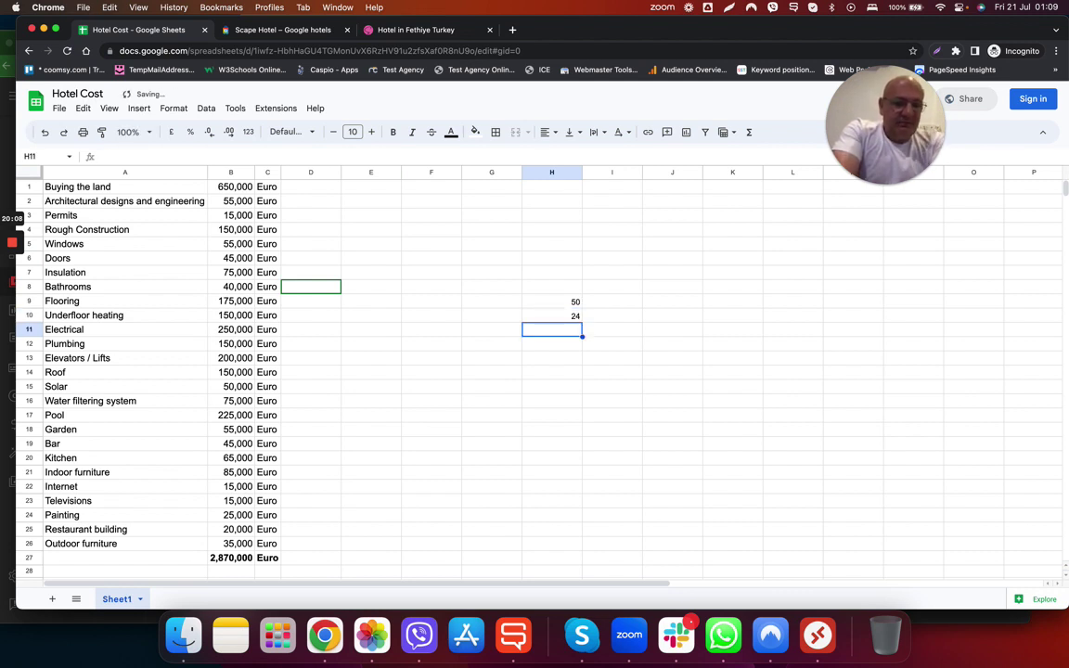
Enter 1250 in H11, directly below the 24, and reselect that cell.
{"action": "left_click_drag", "start_coordinate": [888, 122], "coordinate": [942, 220]}
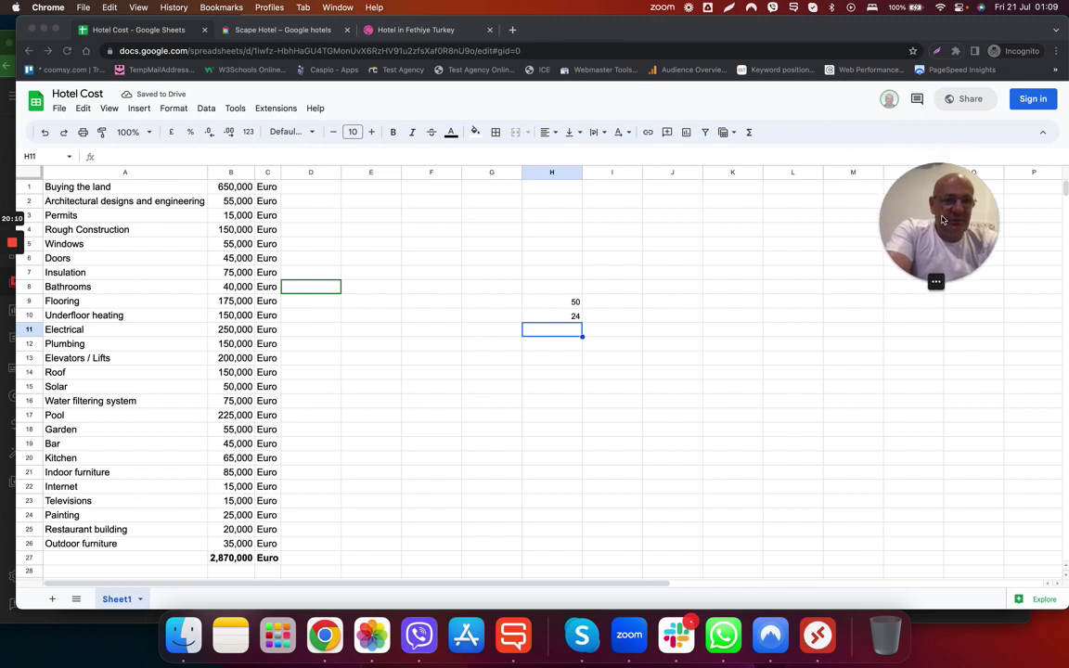
{"action": "double_click", "coordinate": [561, 330]}
{"action": "type", "text": "1,"}
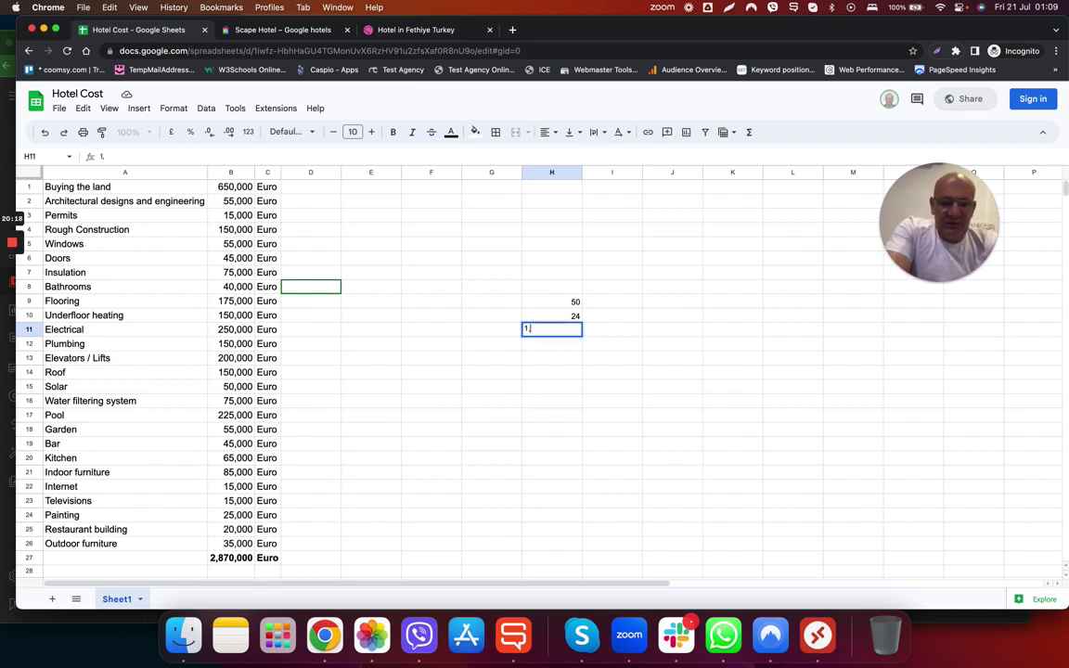
{"action": "key", "text": "BackSpace"}
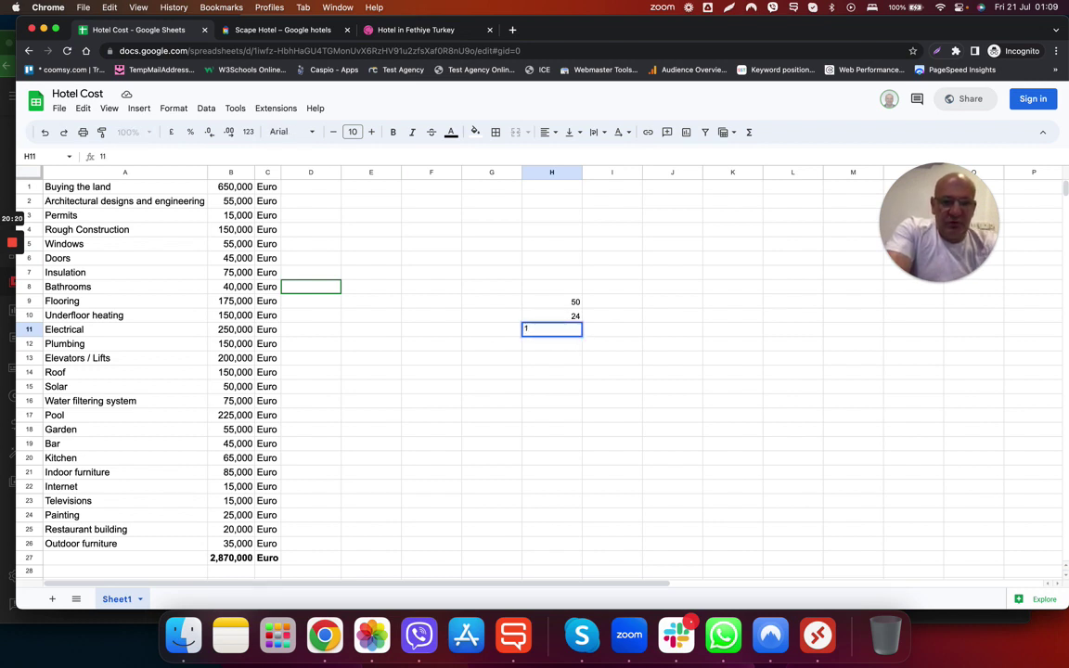
{"action": "type", "text": "250"}
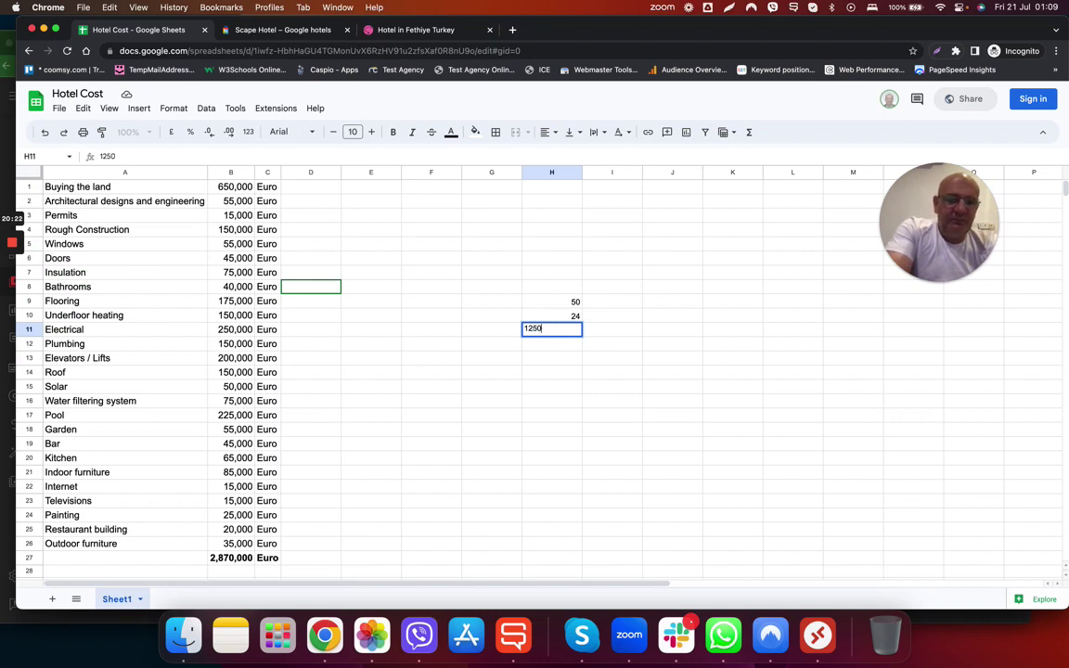
{"action": "key", "text": "Return"}
{"action": "left_click", "coordinate": [572, 333]}
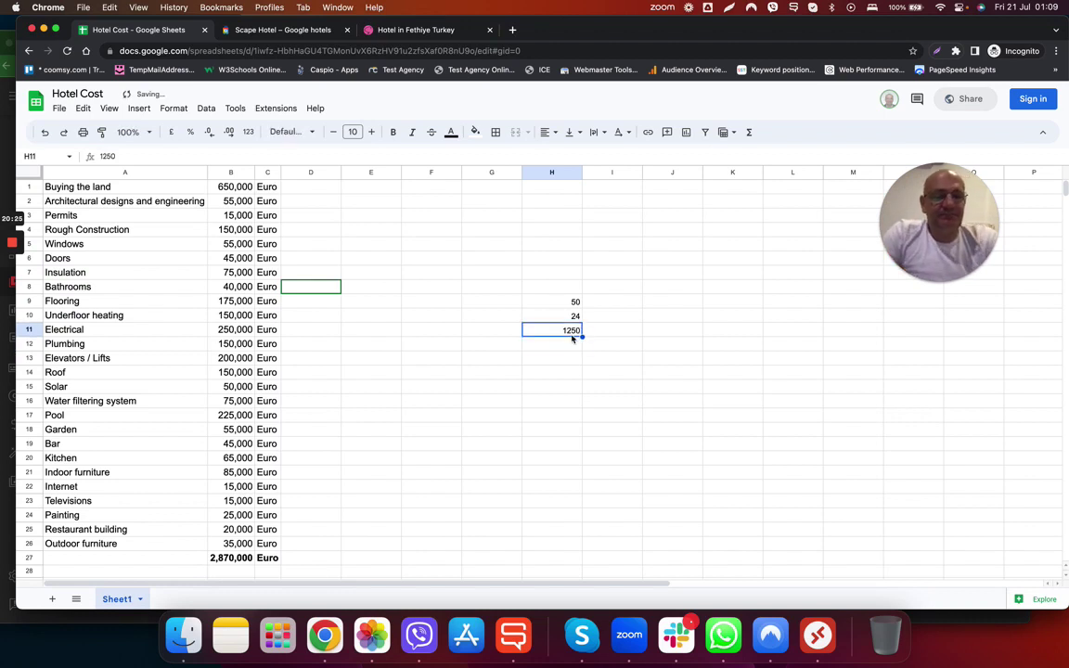
Set the font size of column H to 14, then select H9, H10 and H11 in turn to review the figures.
{"action": "left_click", "coordinate": [550, 172]}
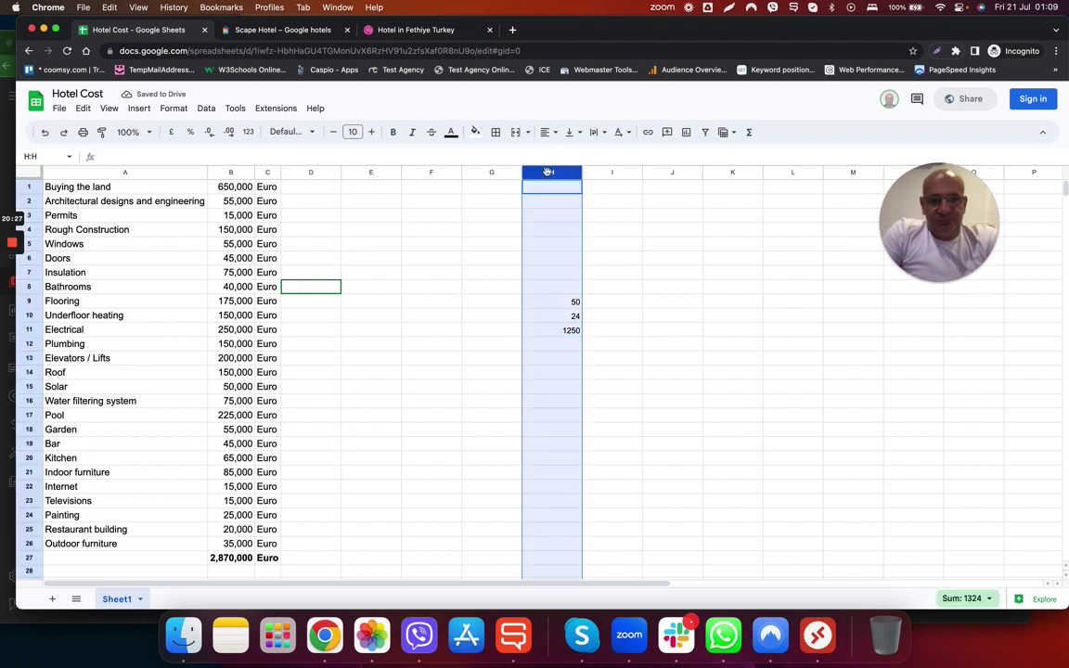
{"action": "left_click", "coordinate": [371, 132]}
{"action": "left_click", "coordinate": [371, 132]}
{"action": "left_click", "coordinate": [371, 132]}
{"action": "left_click", "coordinate": [371, 132]}
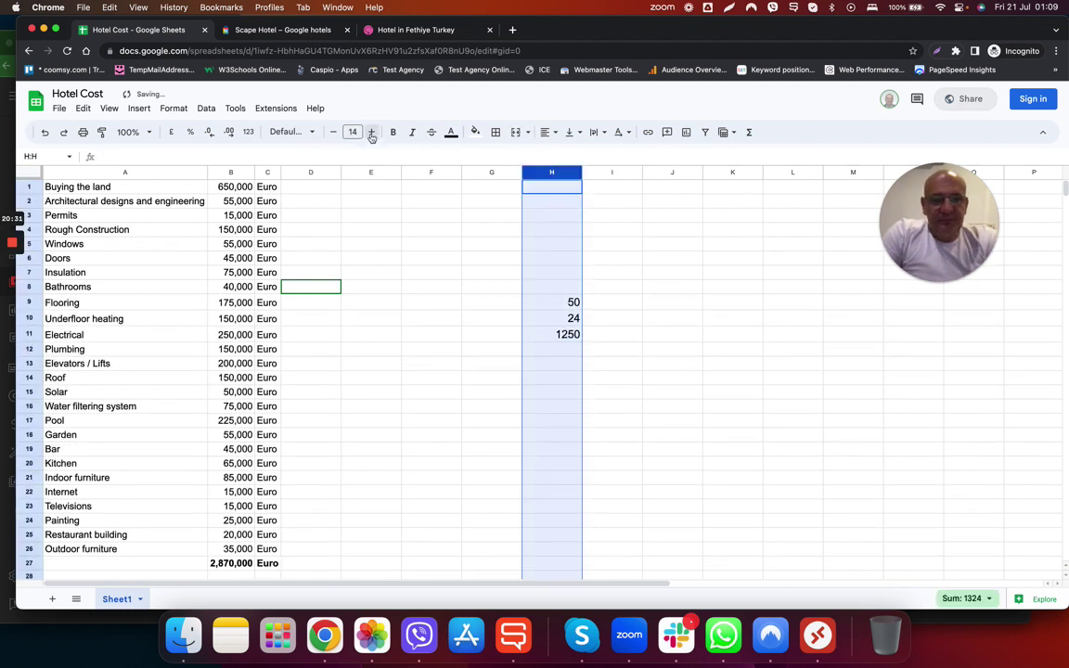
{"action": "left_click", "coordinate": [568, 306]}
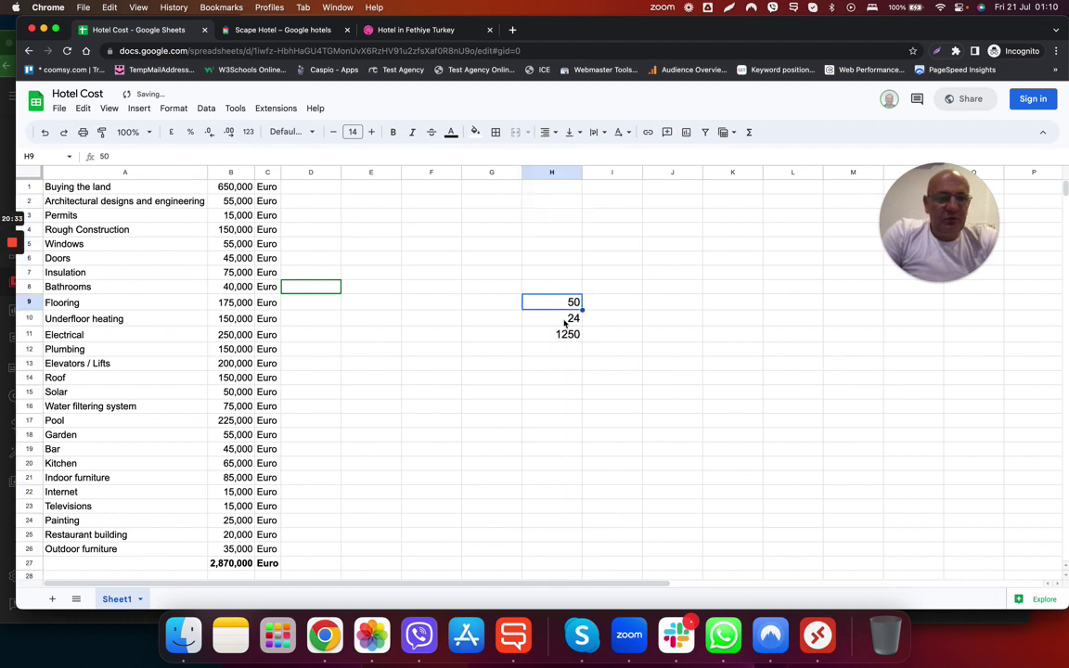
{"action": "left_click", "coordinate": [561, 321]}
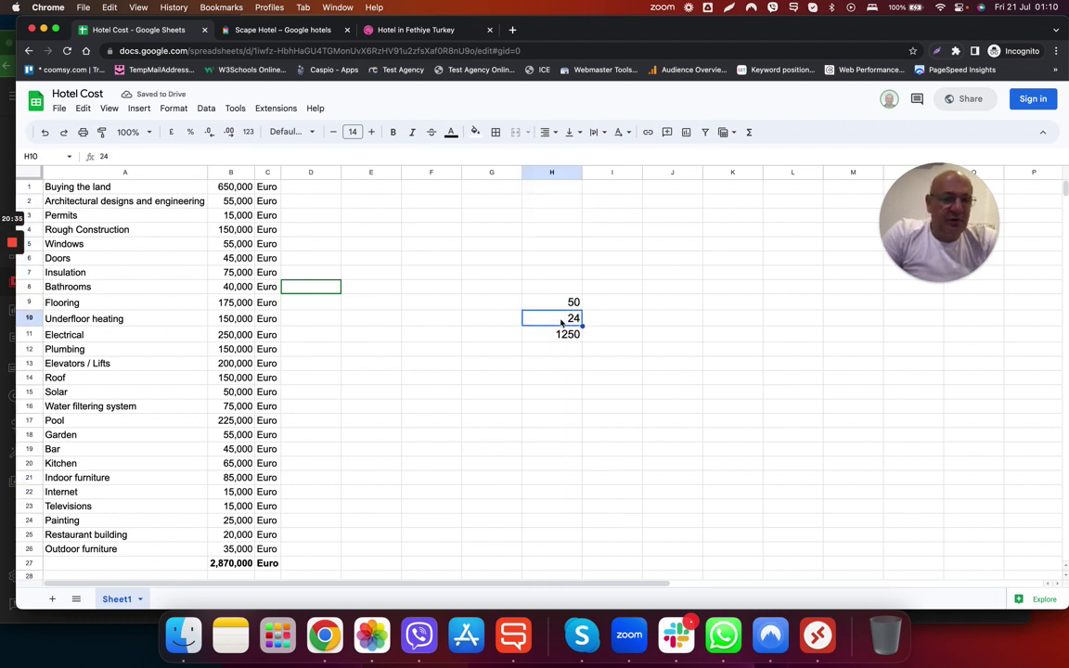
{"action": "left_click", "coordinate": [560, 336]}
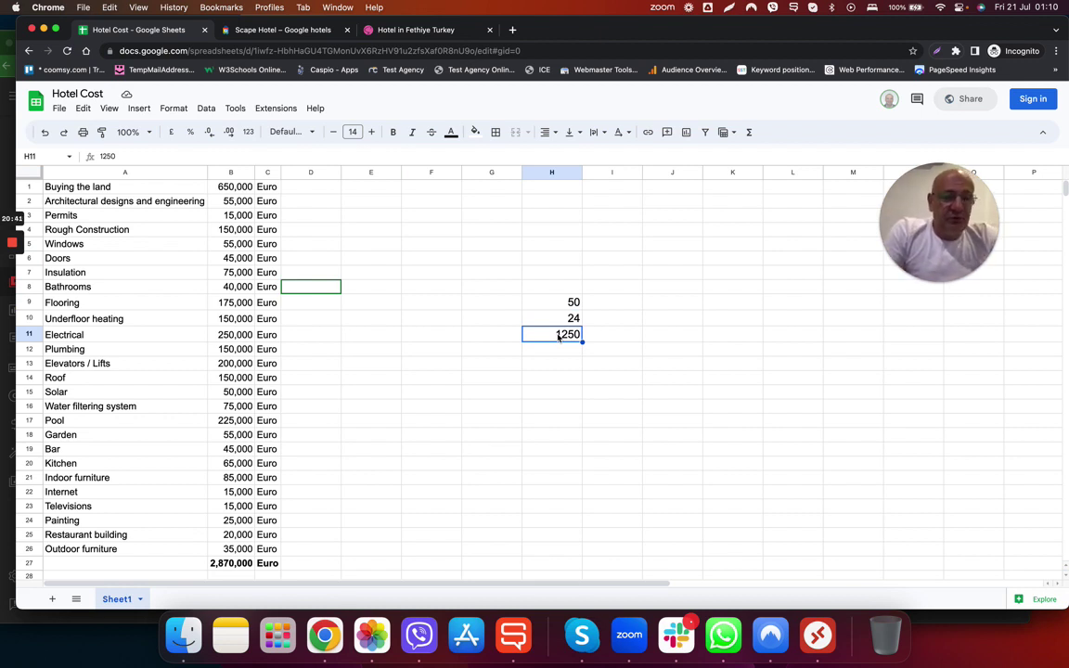
Enter 365 in H12 as the number of days in the year.
{"action": "left_click", "coordinate": [570, 351]}
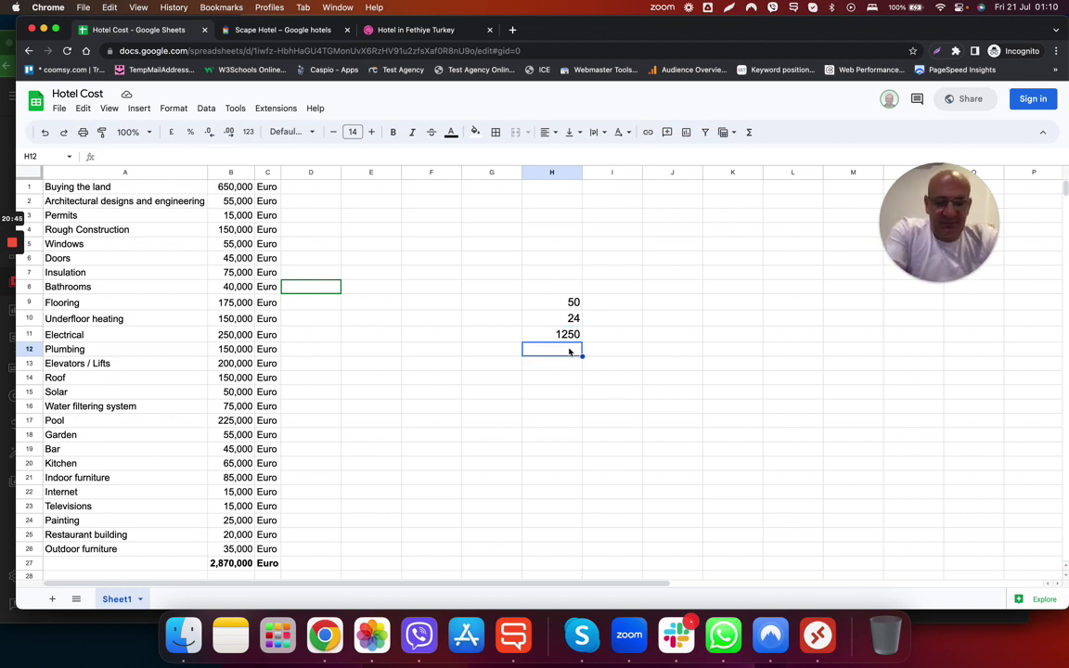
{"action": "type", "text": "365"}
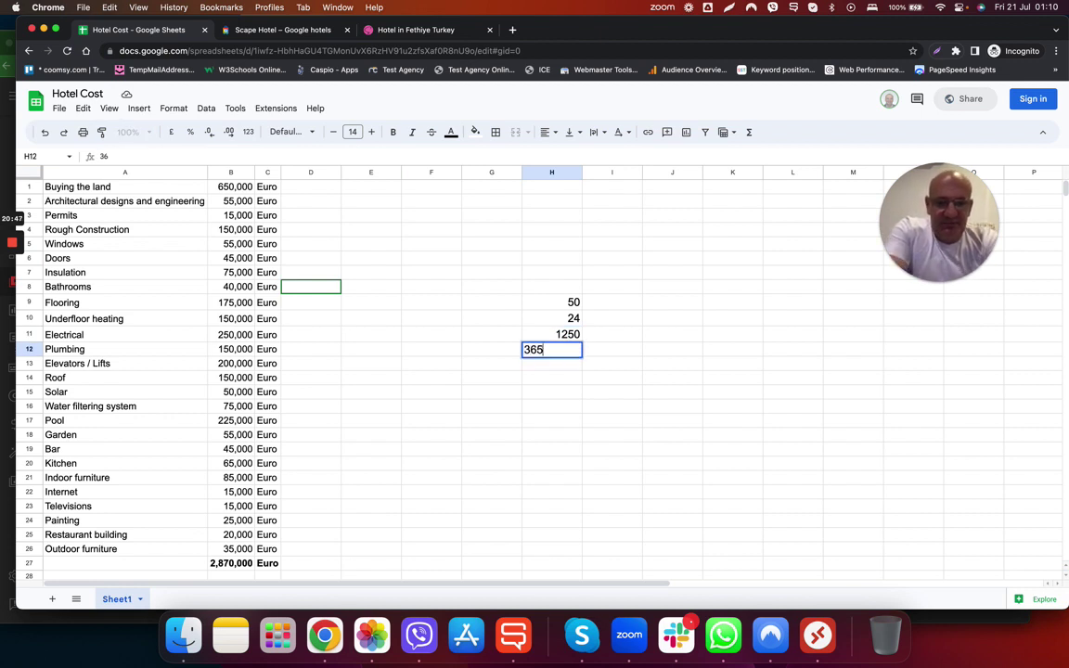
{"action": "key", "text": "Return"}
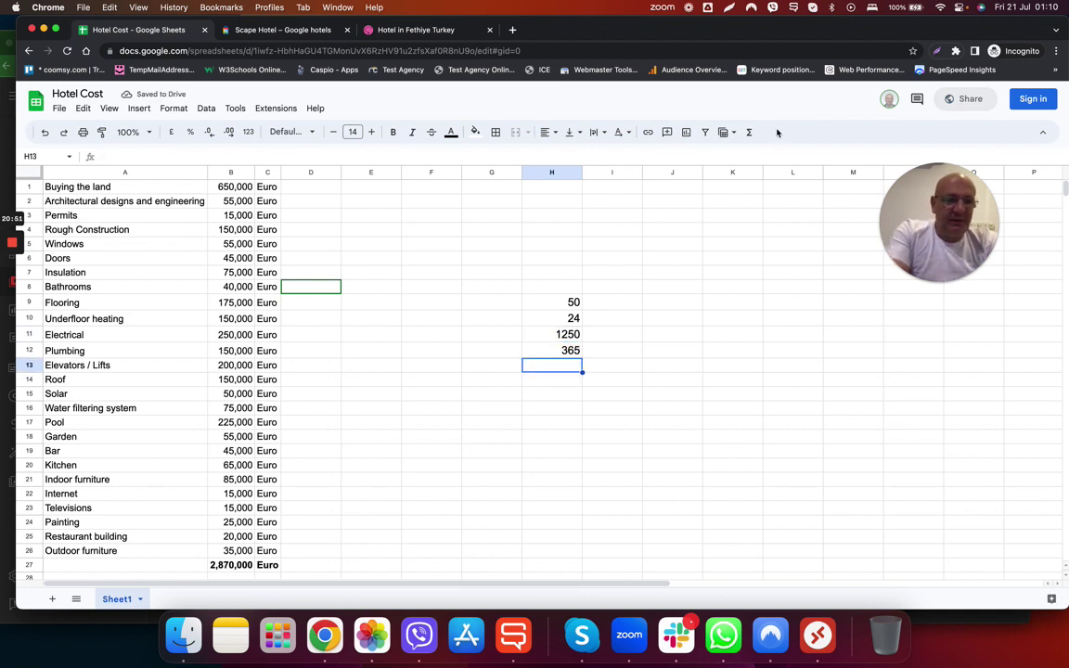
Calculate the yearly amount in H13 with a formula multiplying H11 by H12.
{"action": "type", "text": "="}
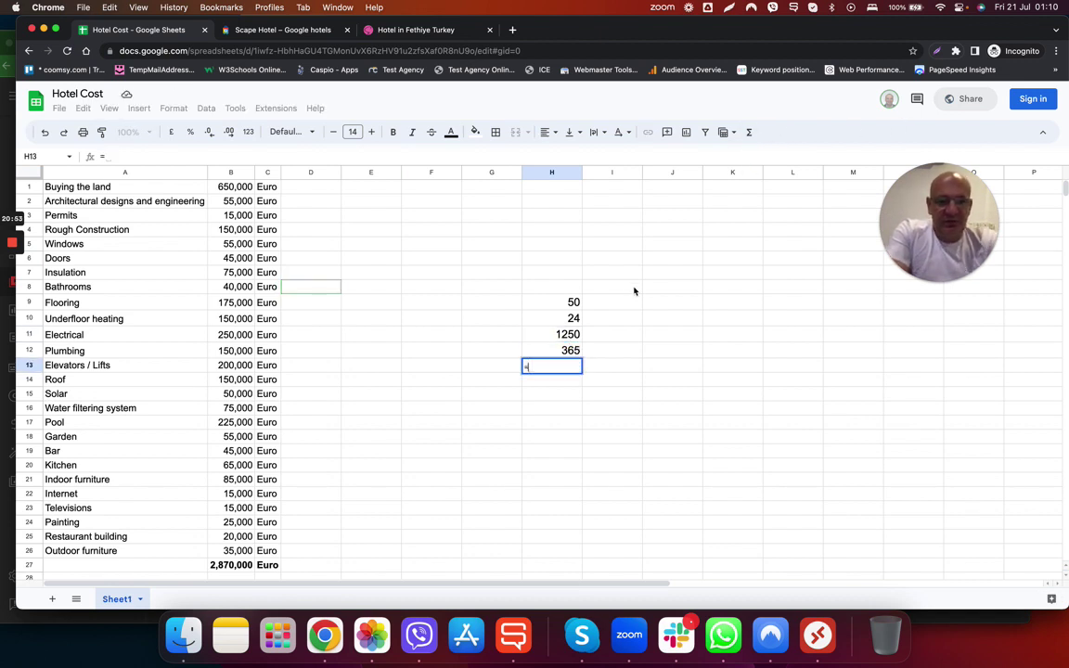
{"action": "left_click", "coordinate": [563, 336]}
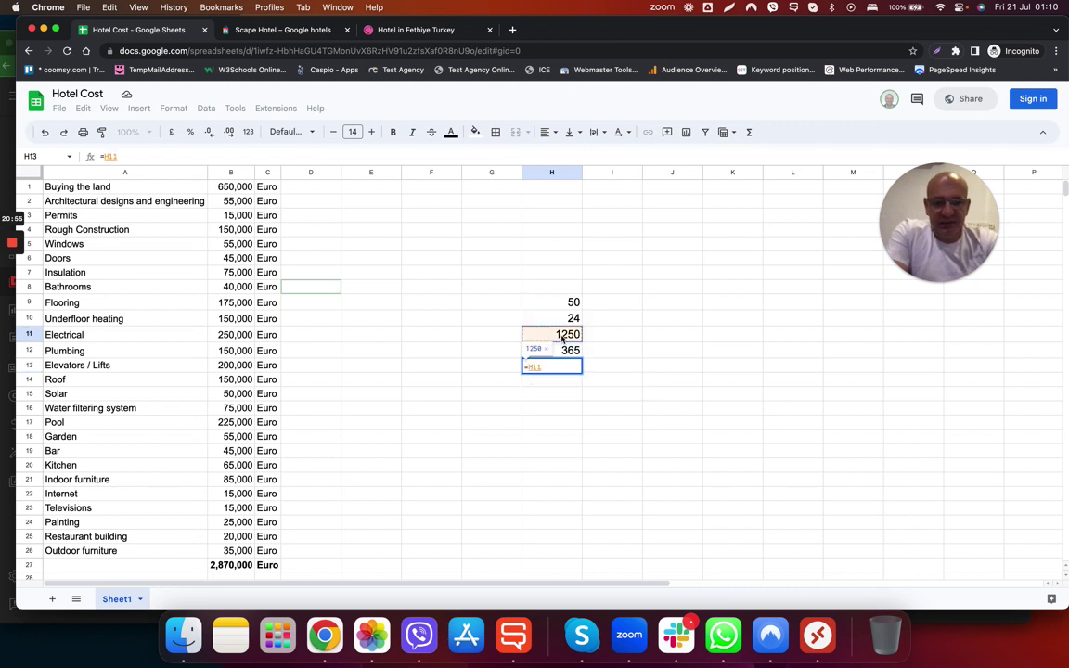
{"action": "type", "text": "*"}
{"action": "left_click", "coordinate": [557, 354]}
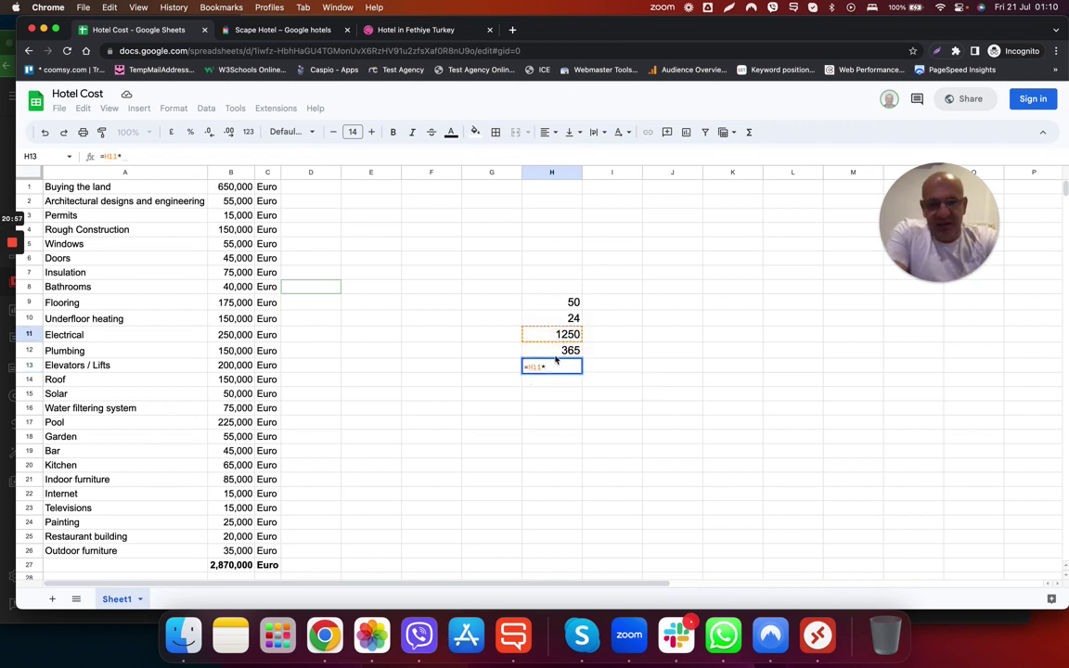
{"action": "key", "text": "Return"}
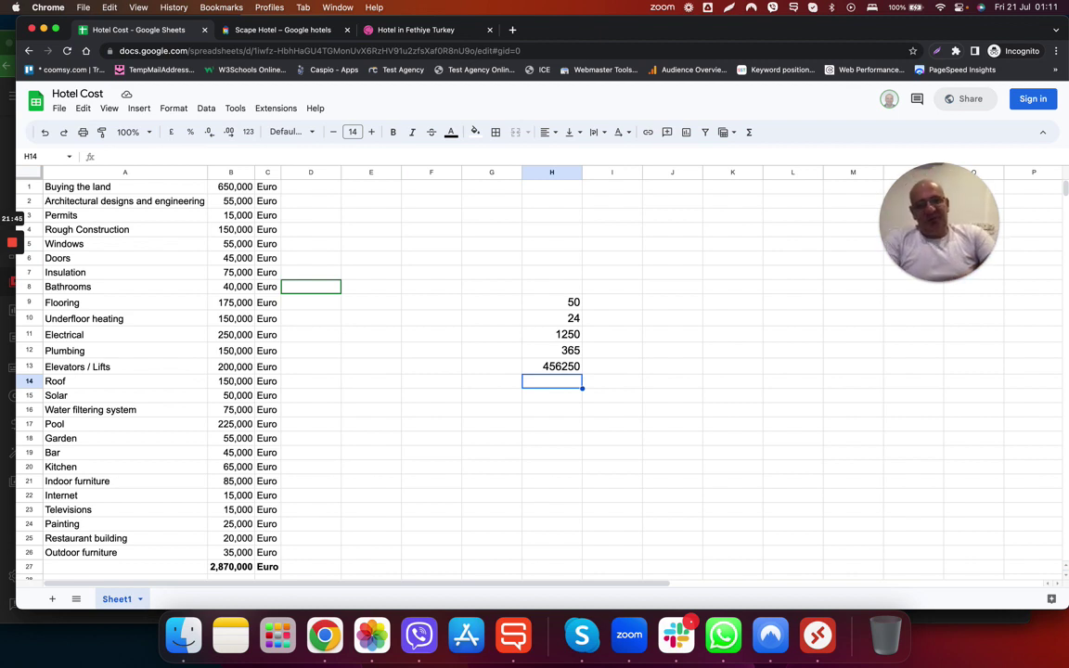
Enter 80 in H14 and multiply H13 by H14 with a formula in H15.
{"action": "type", "text": "80"}
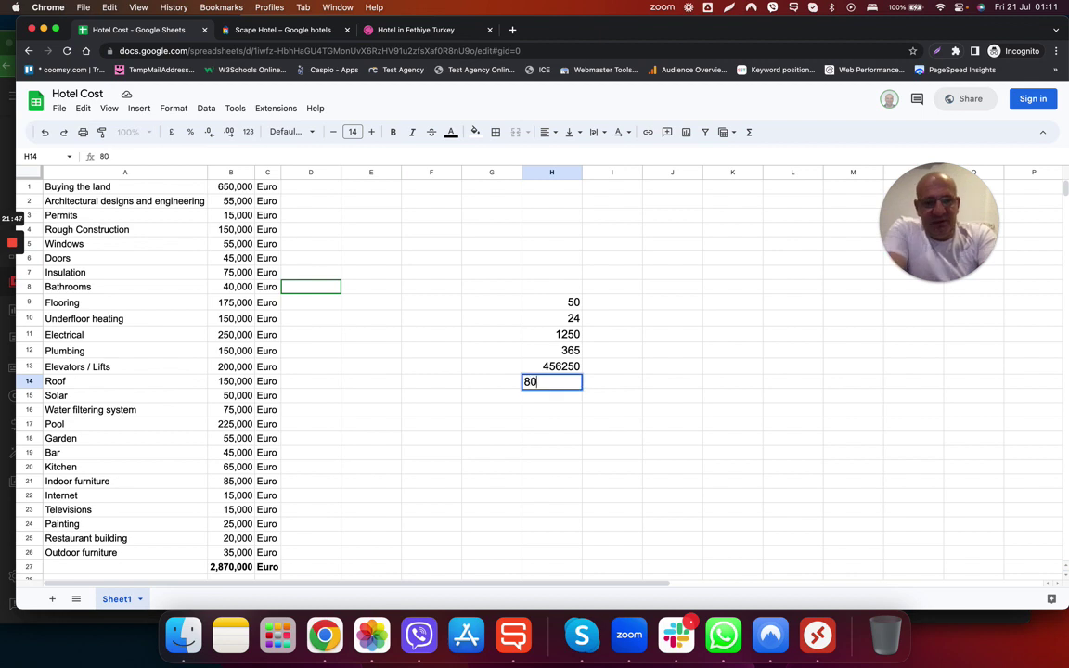
{"action": "key", "text": "Return"}
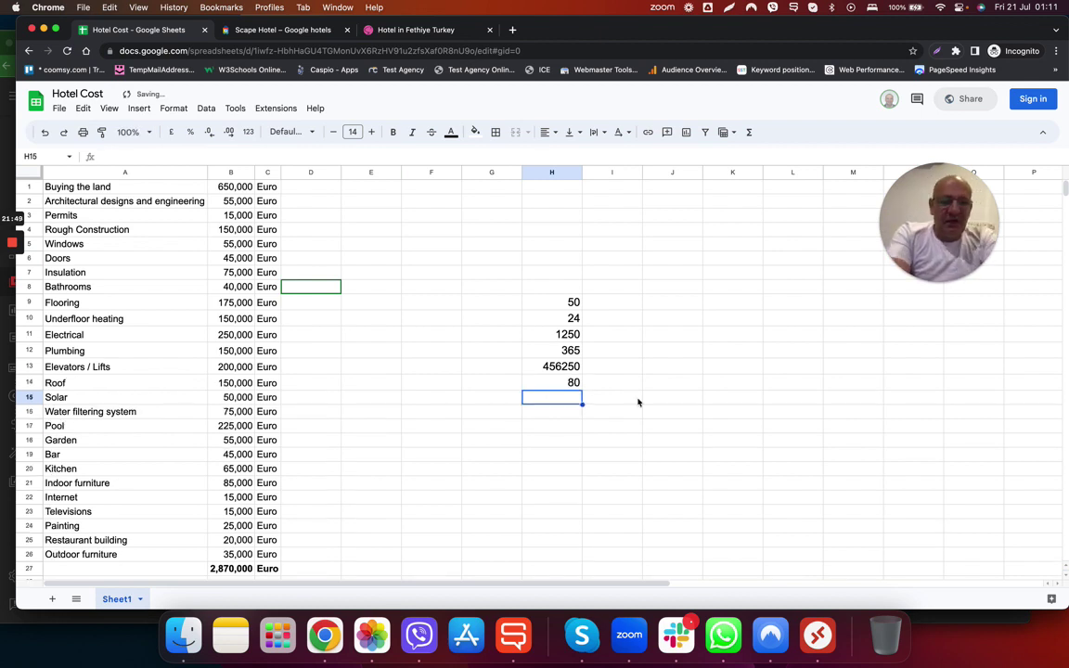
{"action": "type", "text": "="}
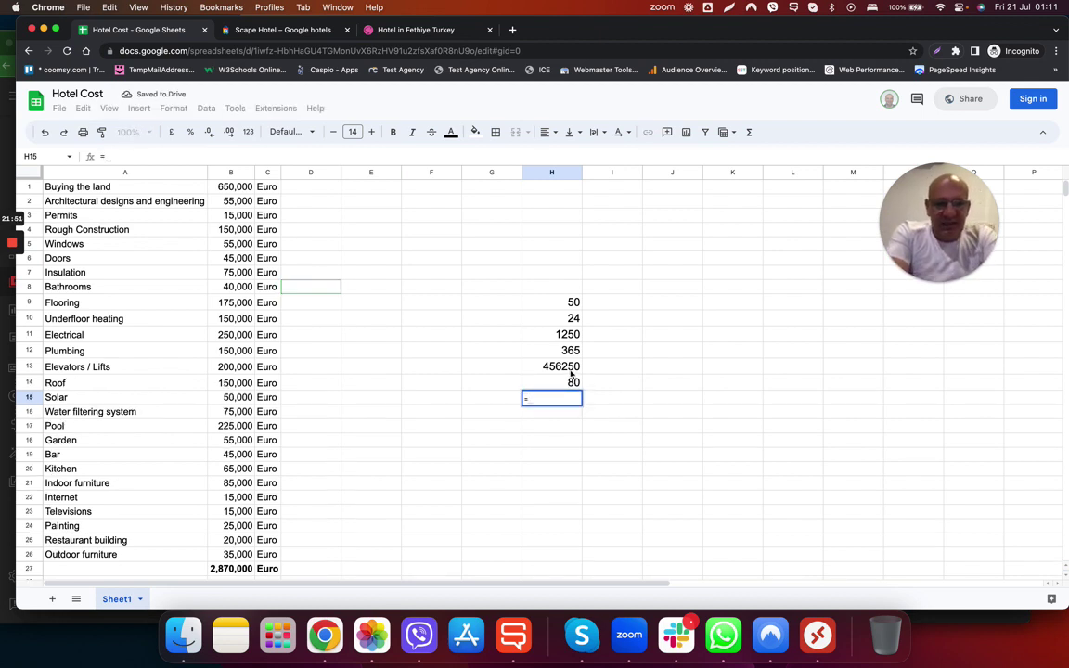
{"action": "left_click", "coordinate": [569, 371]}
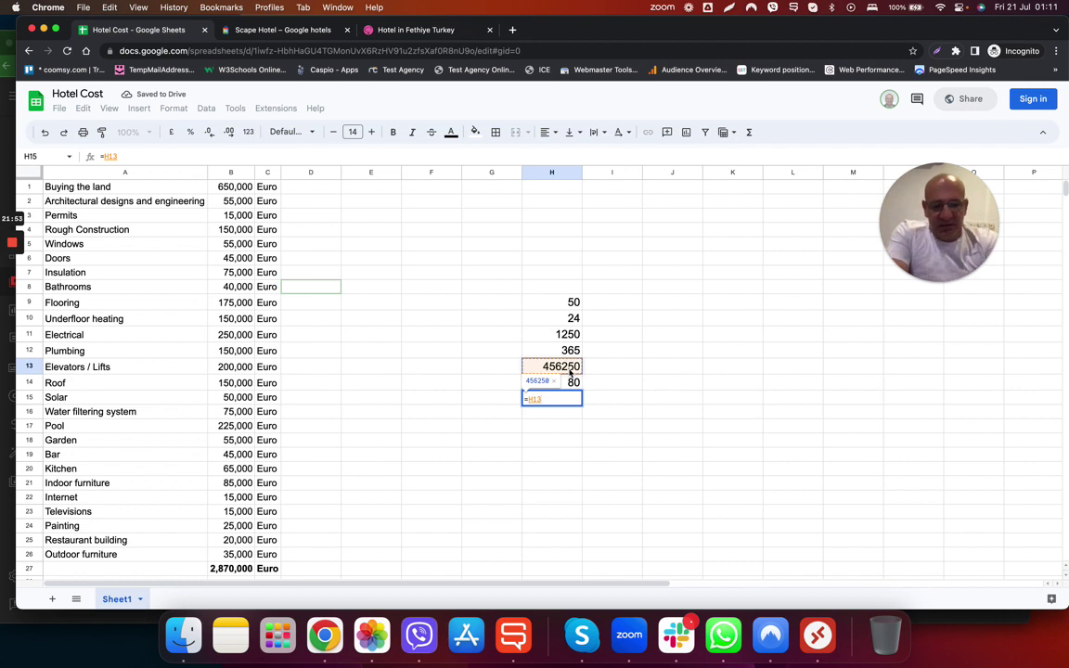
{"action": "type", "text": "*"}
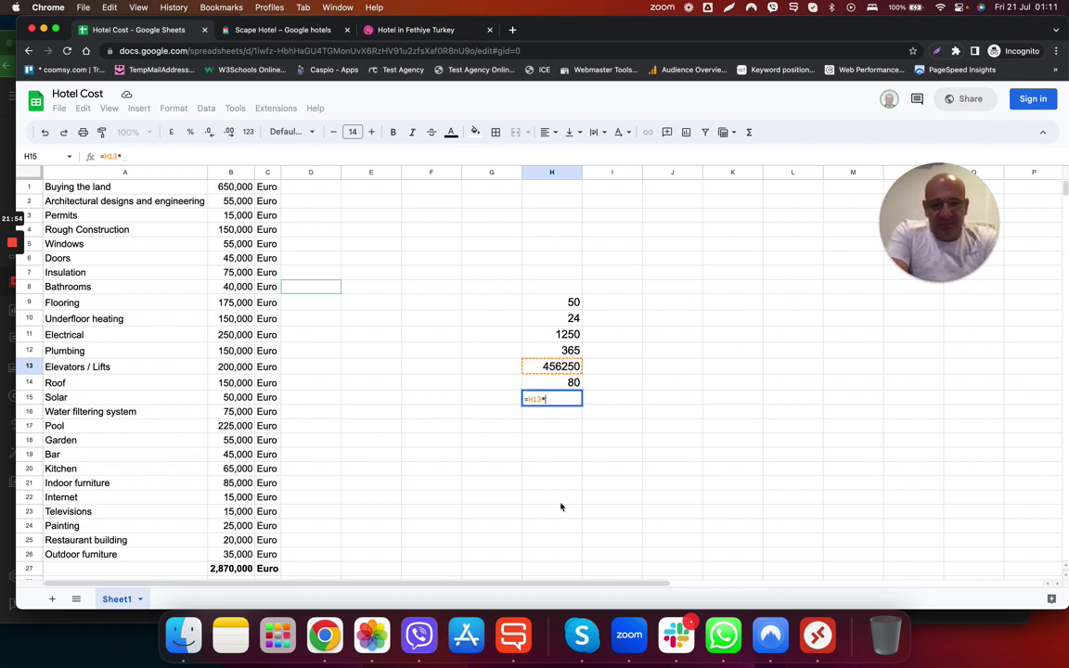
{"action": "left_click", "coordinate": [539, 386]}
{"action": "key", "text": "Return"}
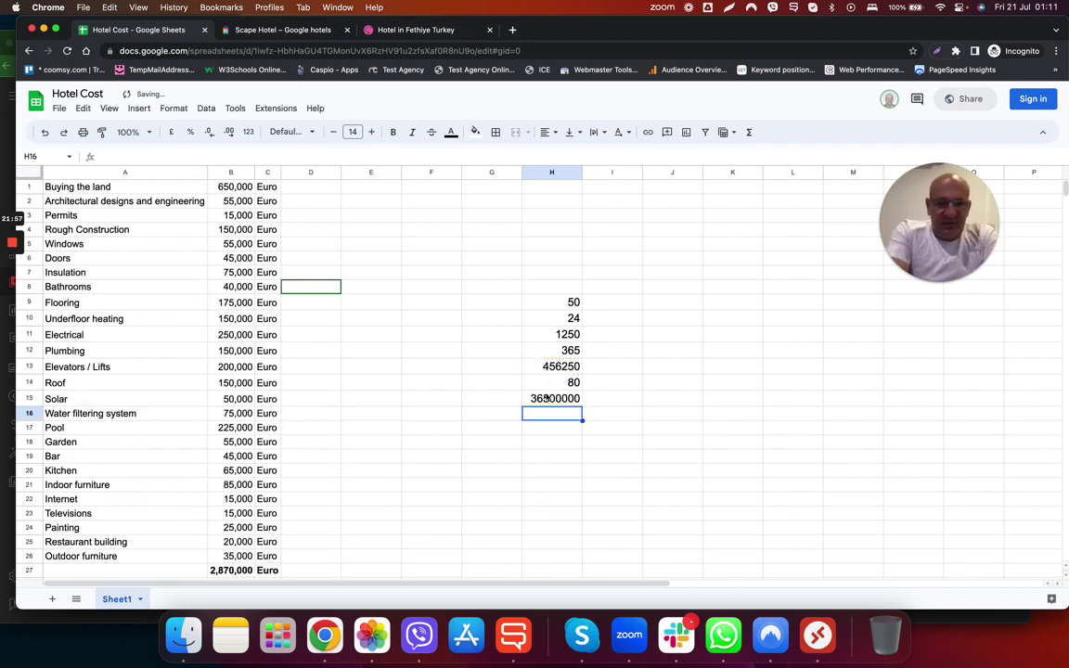
Complete the 80 percent calculation in H16 with the formula =H15/100 and reselect the cell.
{"action": "type", "text": "="}
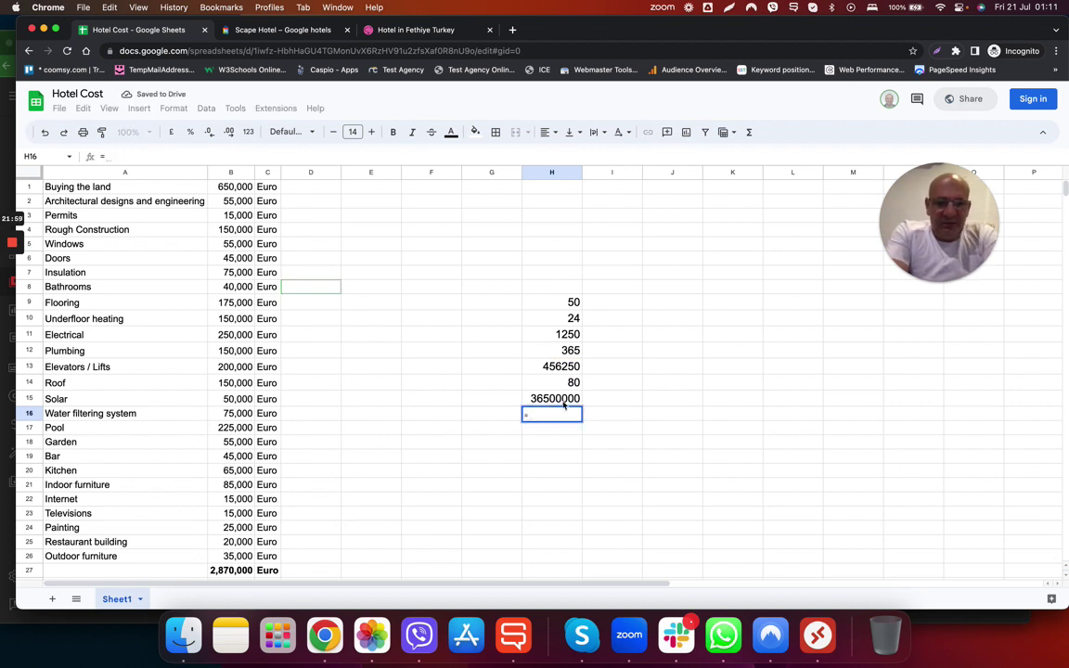
{"action": "left_click", "coordinate": [562, 400]}
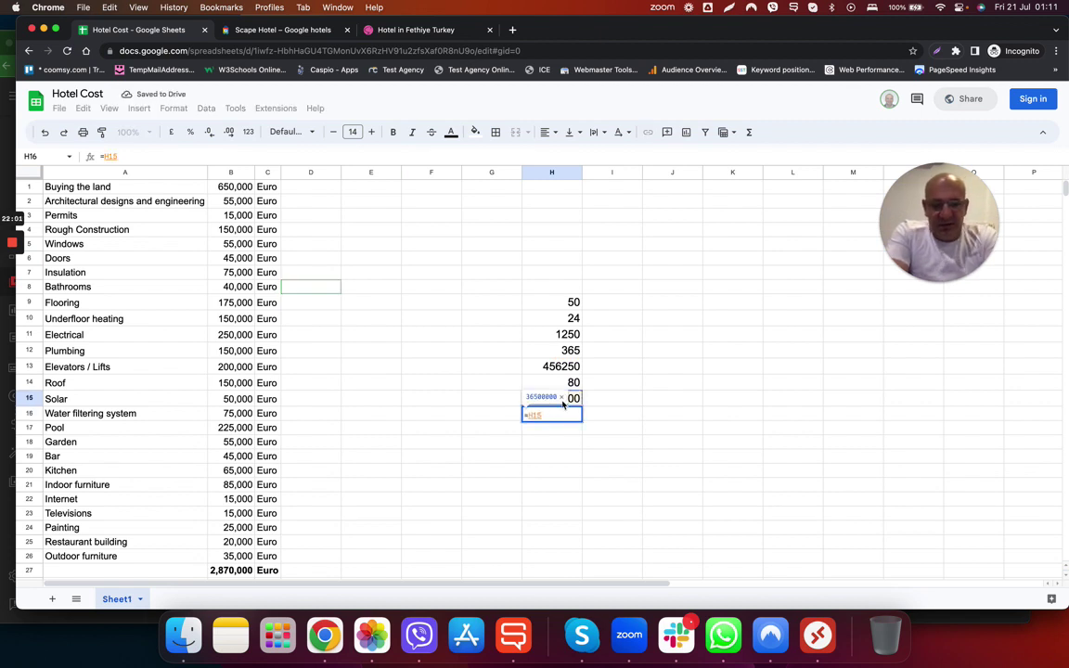
{"action": "type", "text": "/100"}
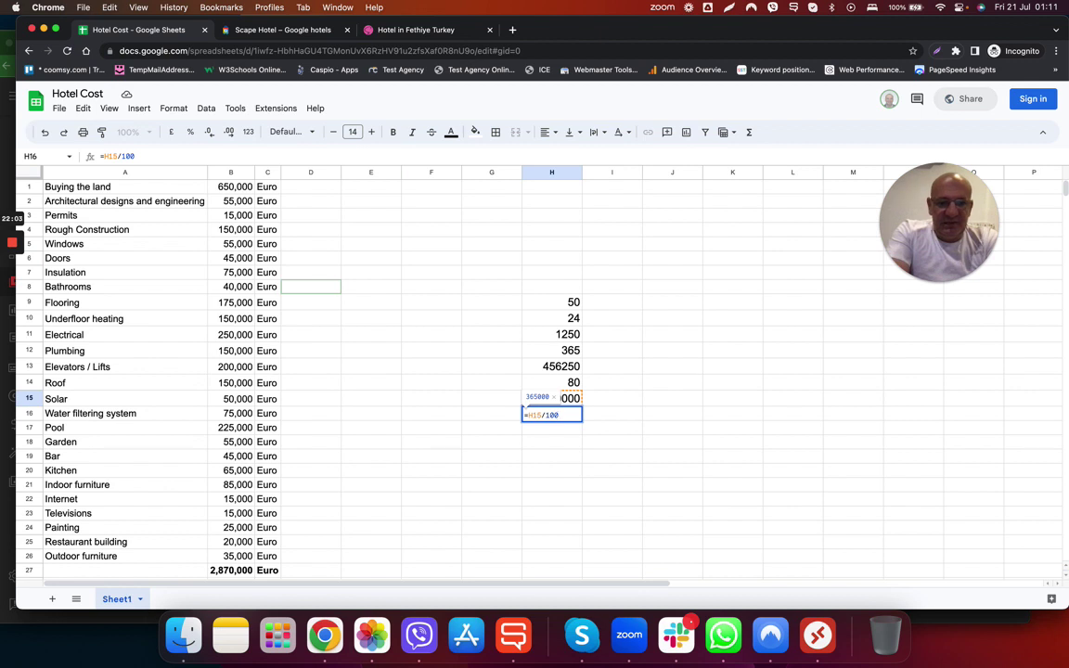
{"action": "key", "text": "Return"}
{"action": "left_click", "coordinate": [575, 418]}
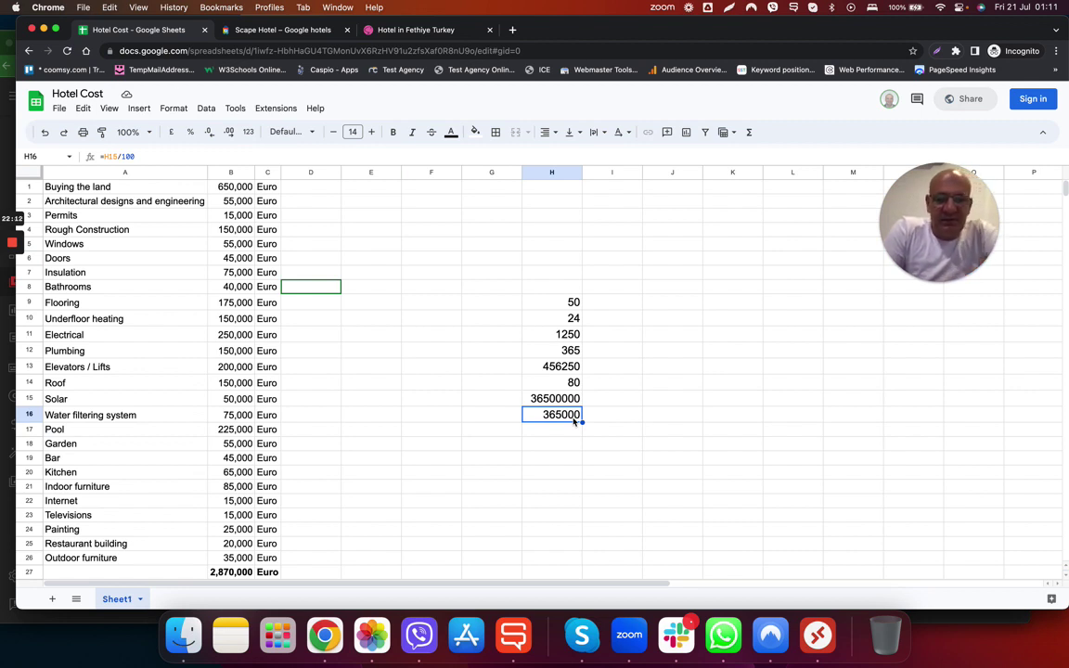
Compare the total construction cost in B27 with the estimated yearly room income in H16.
{"action": "left_click", "coordinate": [224, 574]}
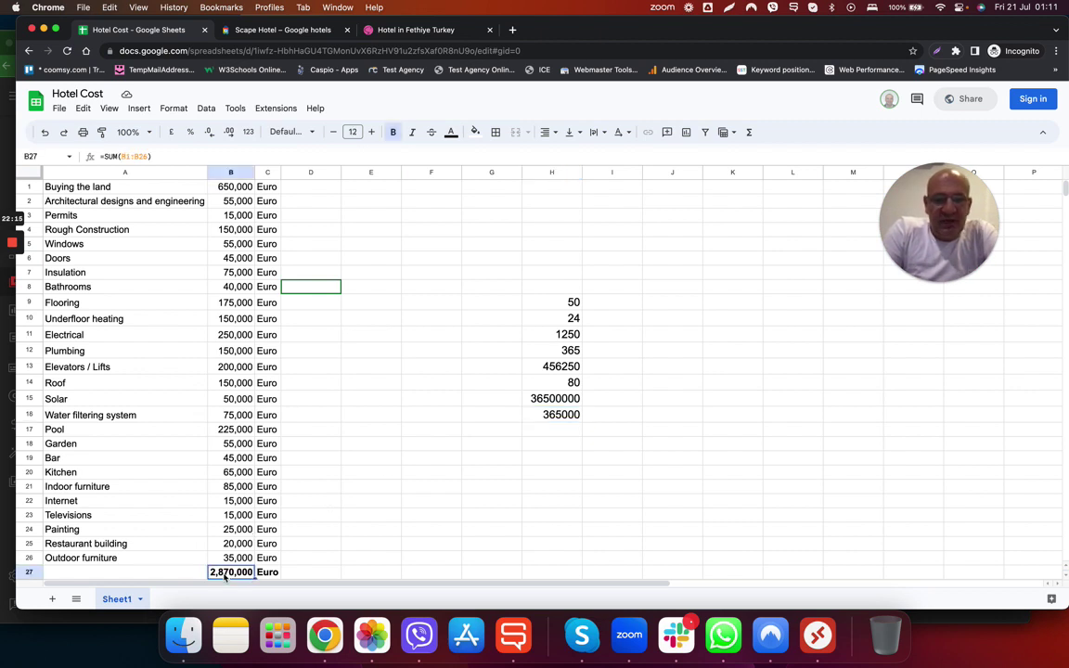
{"action": "left_click", "coordinate": [559, 415]}
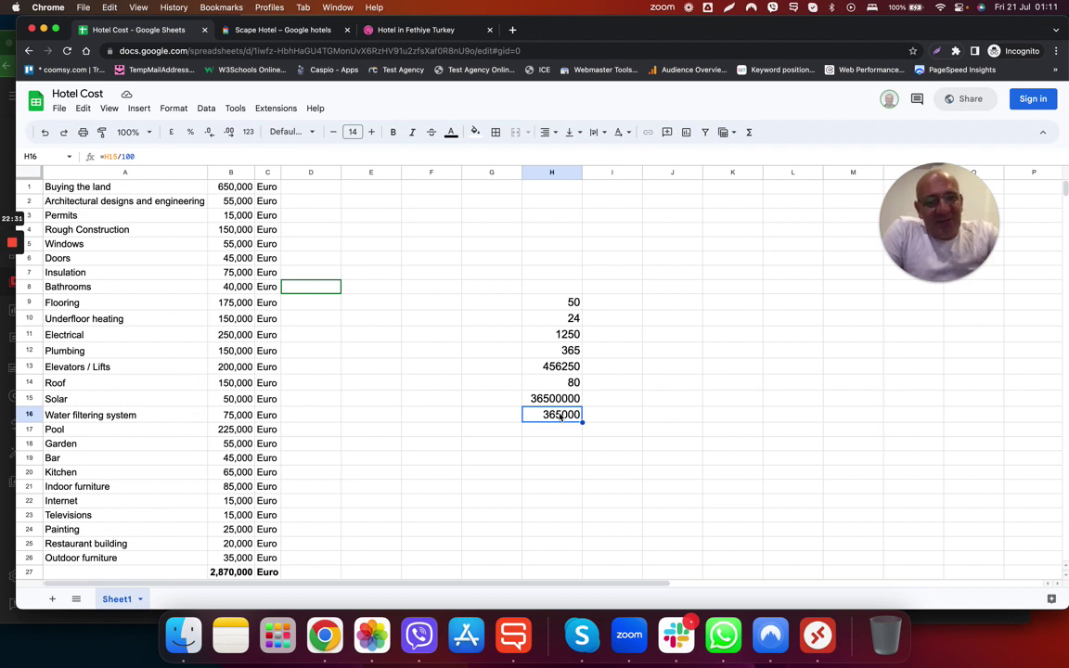
{"action": "left_click", "coordinate": [560, 429]}
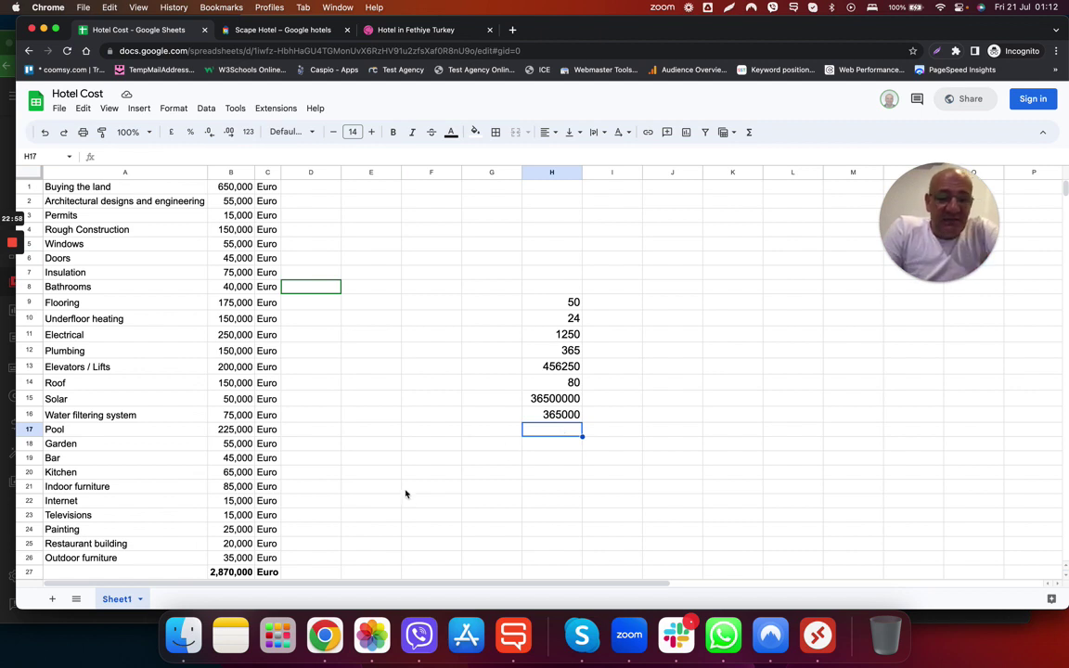
{"action": "left_click", "coordinate": [237, 573]}
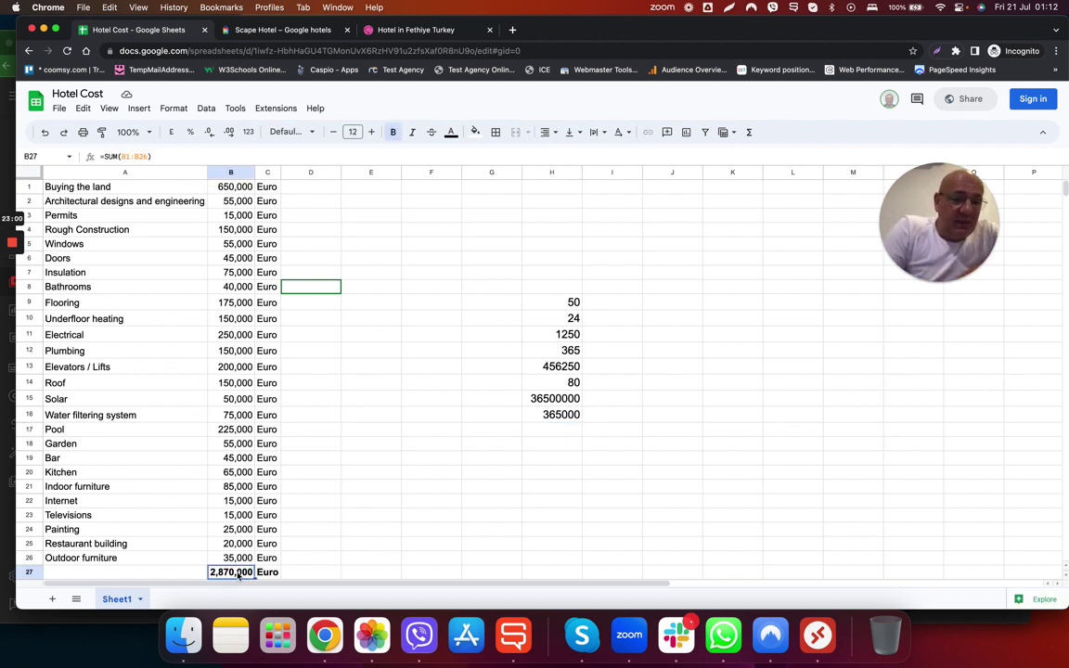
{"action": "left_click", "coordinate": [549, 417]}
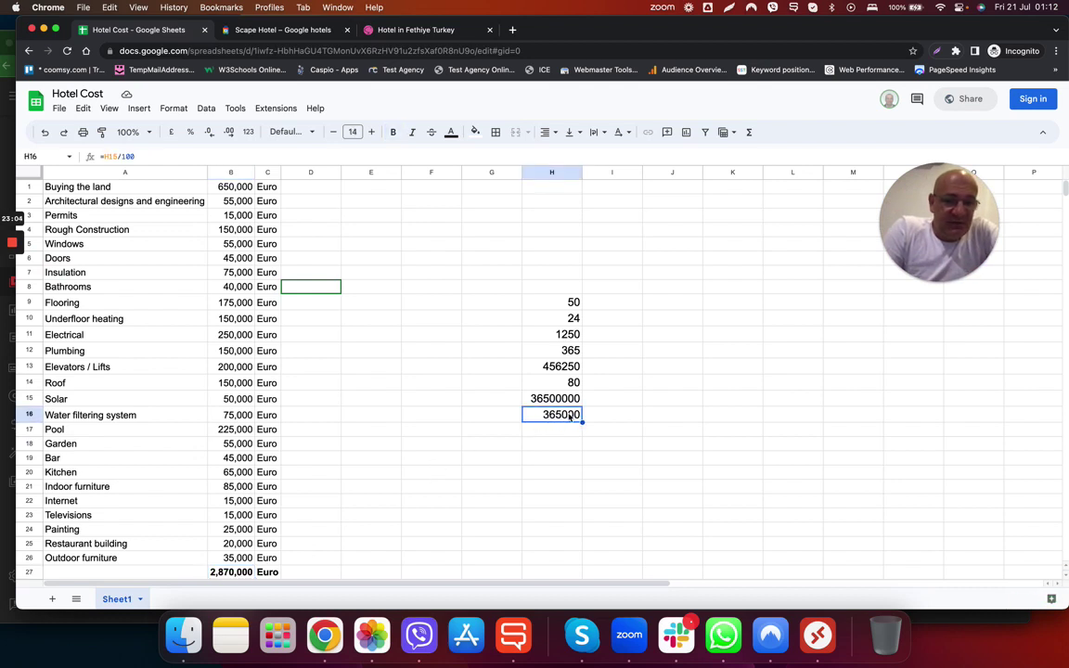
{"action": "left_click", "coordinate": [238, 574]}
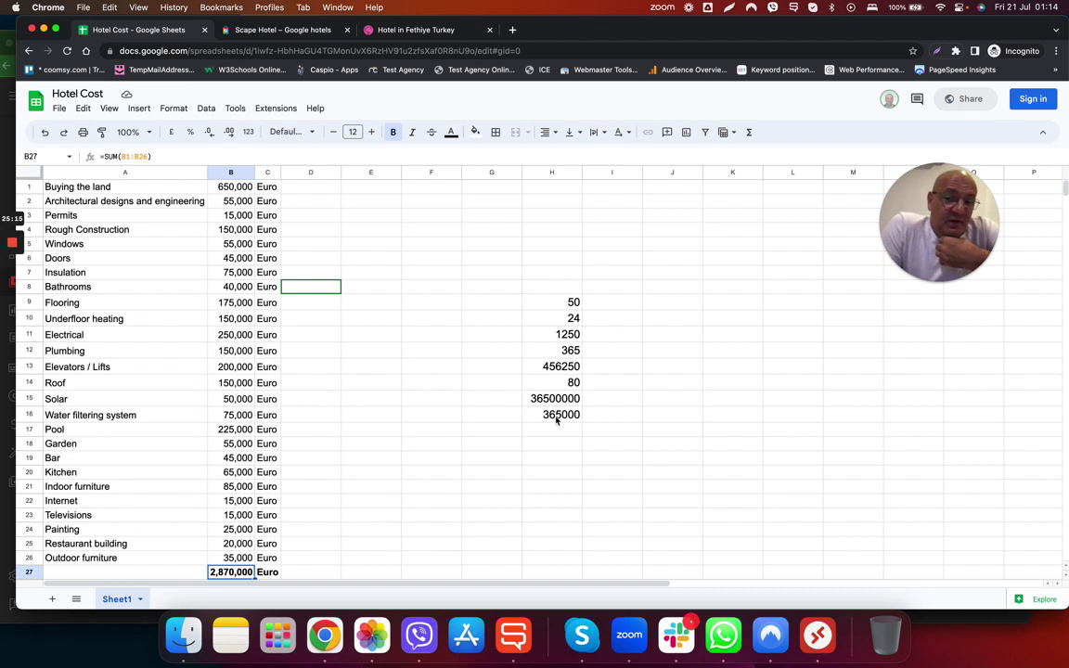
{"action": "left_click", "coordinate": [557, 420]}
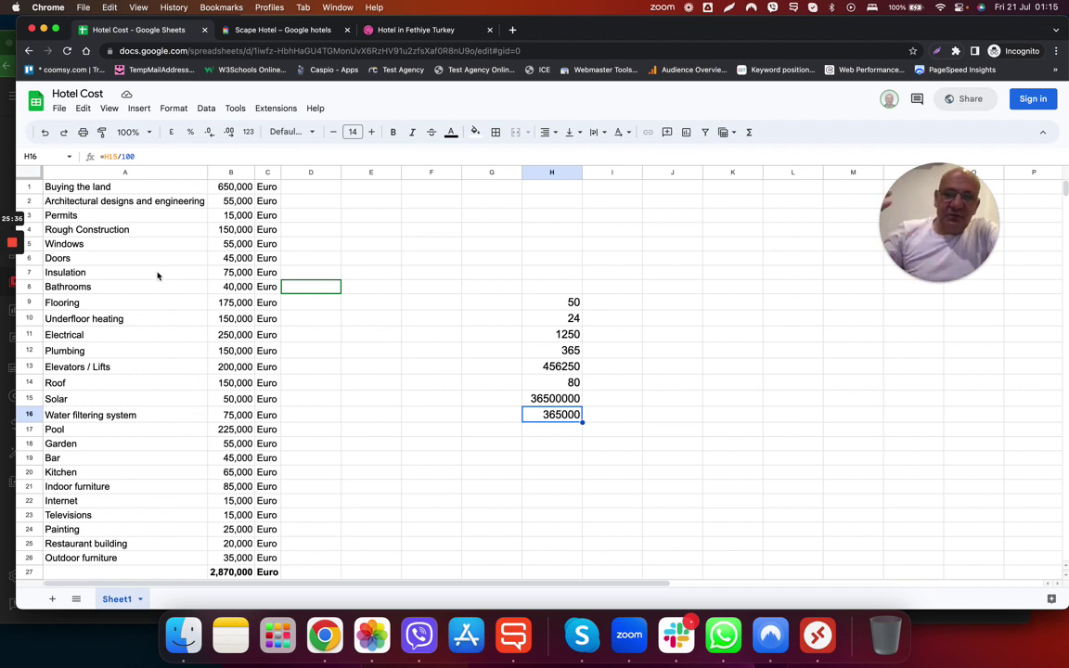
{"action": "mouse_move", "coordinate": [21, 251]}
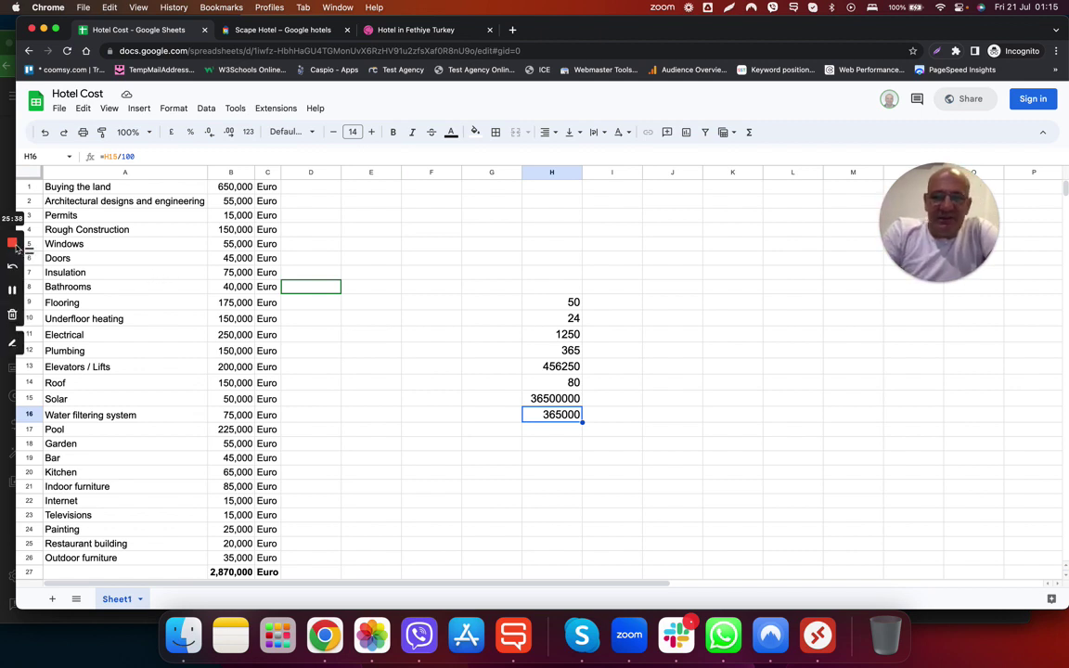